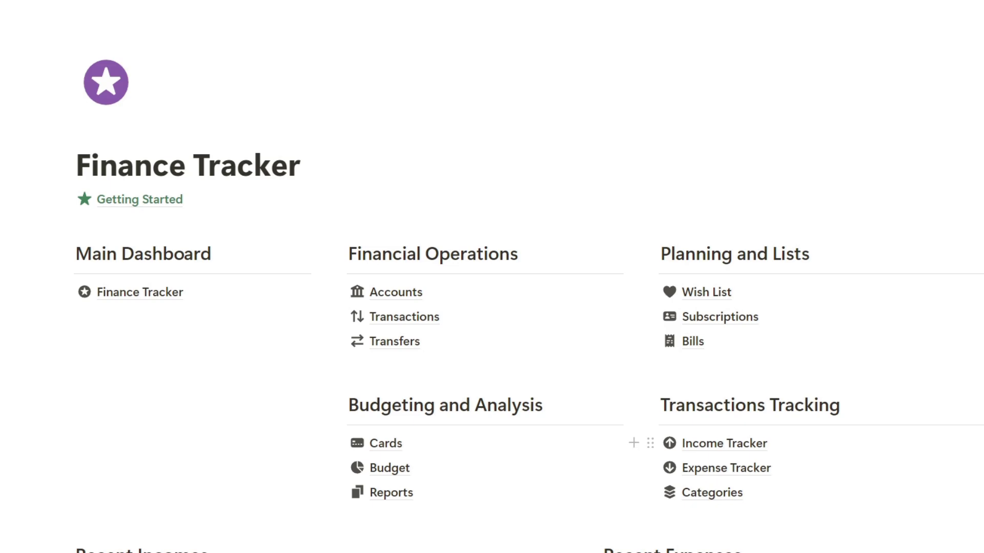
Open the Accounts page and browse All Accounts, Cards, positive/negative balances and Suspended Accounts
{"action": "left_click", "coordinate": [439, 292]}
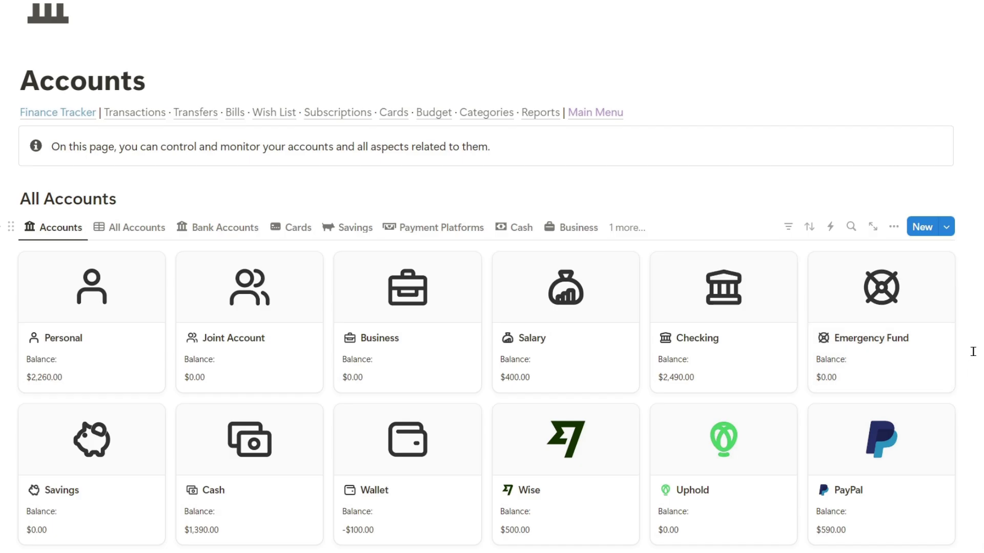
{"action": "scroll", "coordinate": [972, 351], "scroll_direction": "down", "scroll_amount": 5}
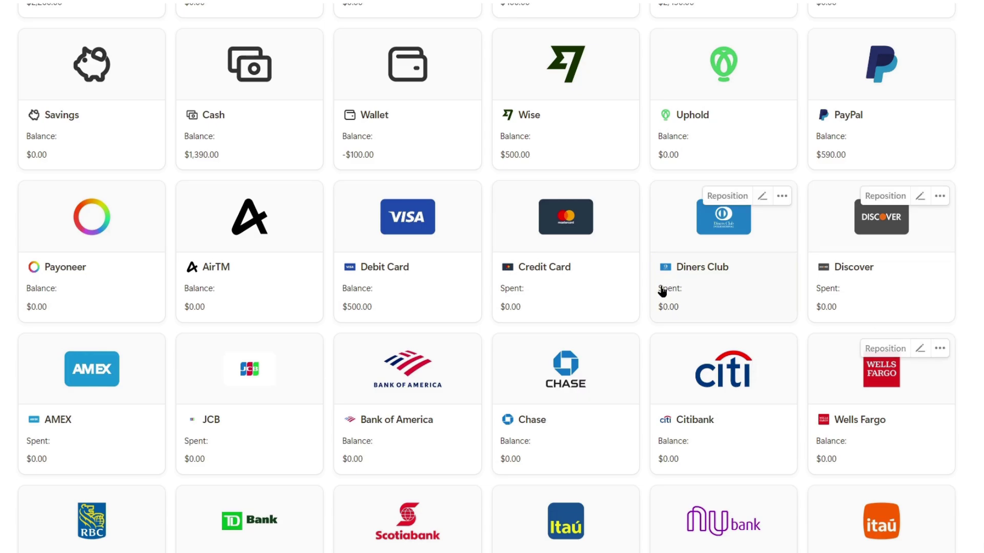
{"action": "scroll", "coordinate": [442, 279], "scroll_direction": "down", "scroll_amount": 2}
{"action": "scroll", "coordinate": [489, 300], "scroll_direction": "down", "scroll_amount": 1}
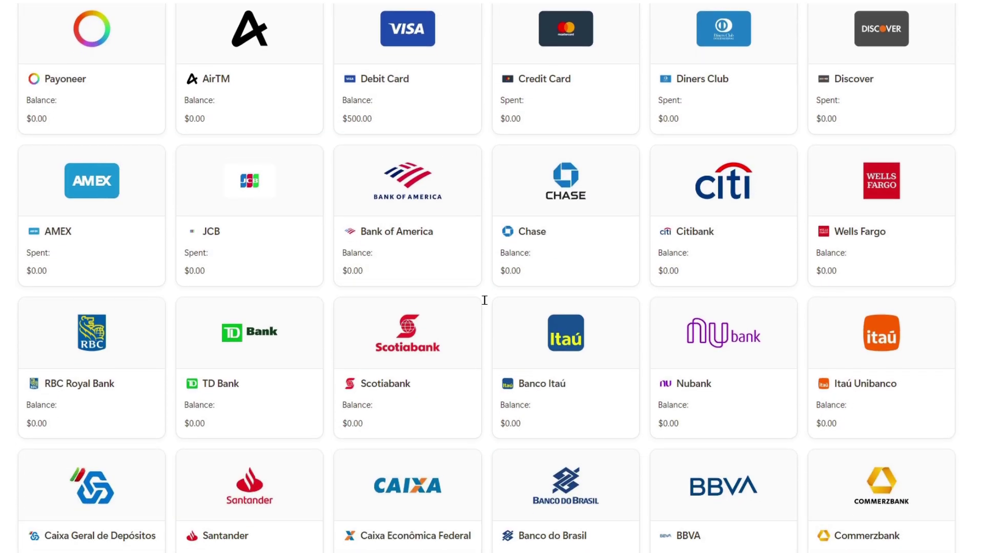
{"action": "scroll", "coordinate": [484, 300], "scroll_direction": "down", "scroll_amount": 2}
{"action": "scroll", "coordinate": [485, 301], "scroll_direction": "down", "scroll_amount": 3}
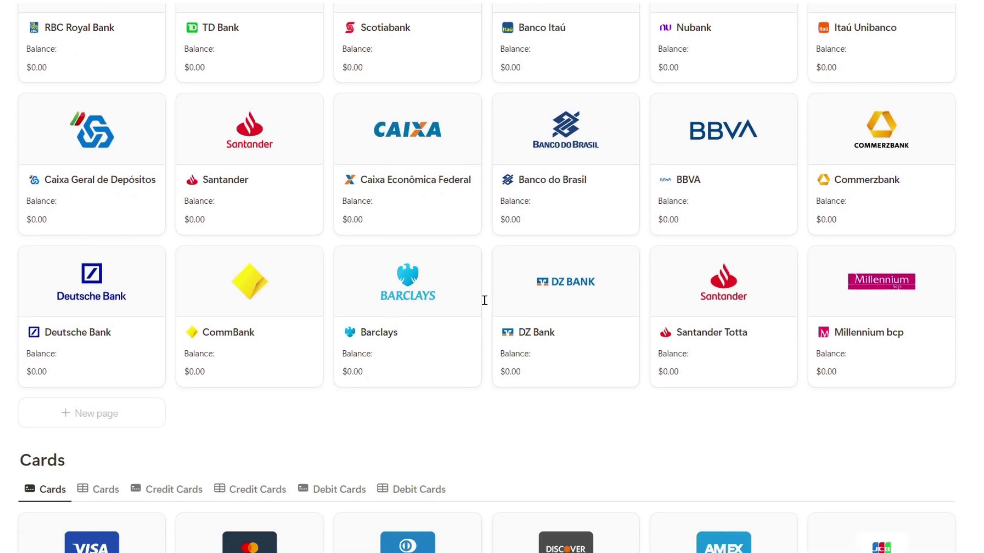
{"action": "scroll", "coordinate": [485, 300], "scroll_direction": "down", "scroll_amount": 3}
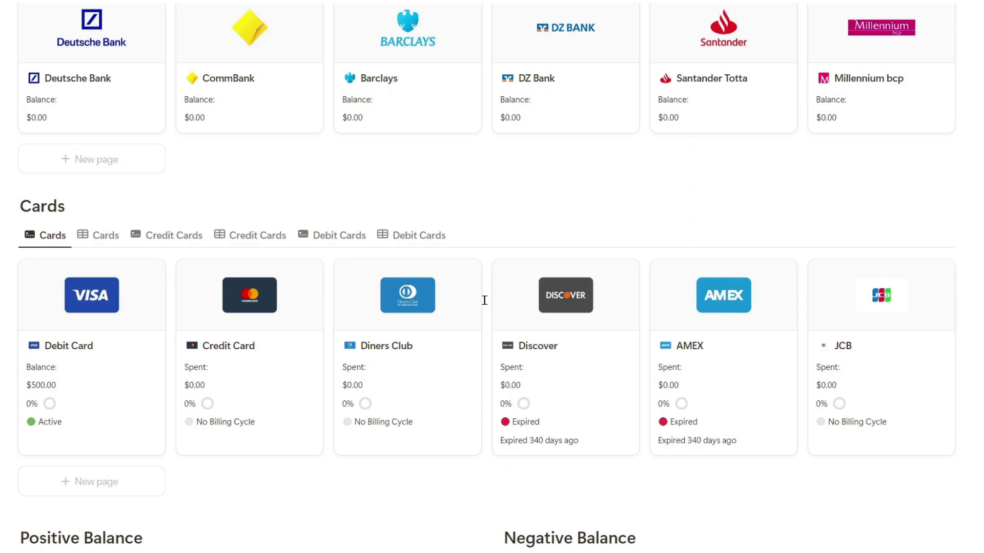
{"action": "scroll", "coordinate": [485, 300], "scroll_direction": "down", "scroll_amount": 1}
{"action": "scroll", "coordinate": [485, 300], "scroll_direction": "down", "scroll_amount": 1}
{"action": "scroll", "coordinate": [485, 300], "scroll_direction": "down", "scroll_amount": 4}
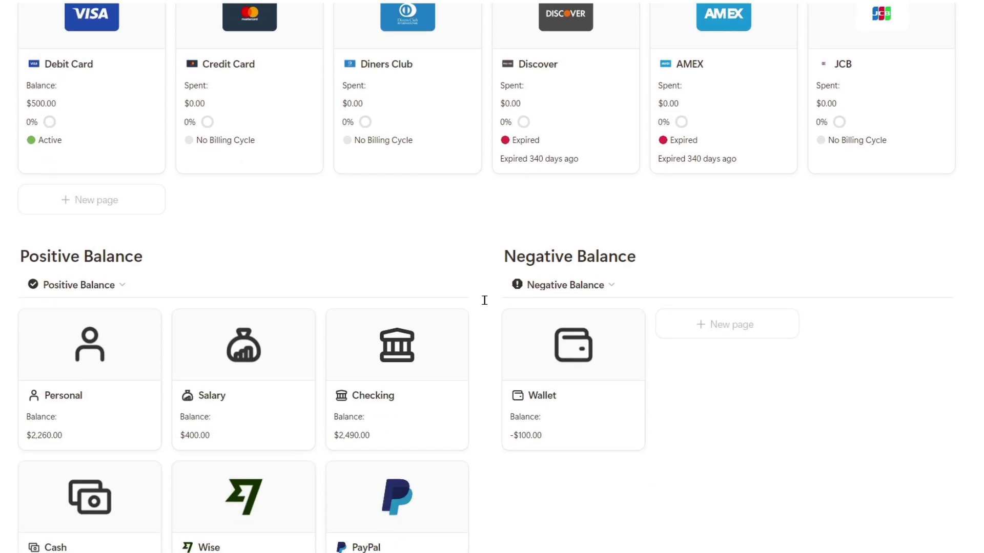
{"action": "scroll", "coordinate": [484, 300], "scroll_direction": "down", "scroll_amount": 2}
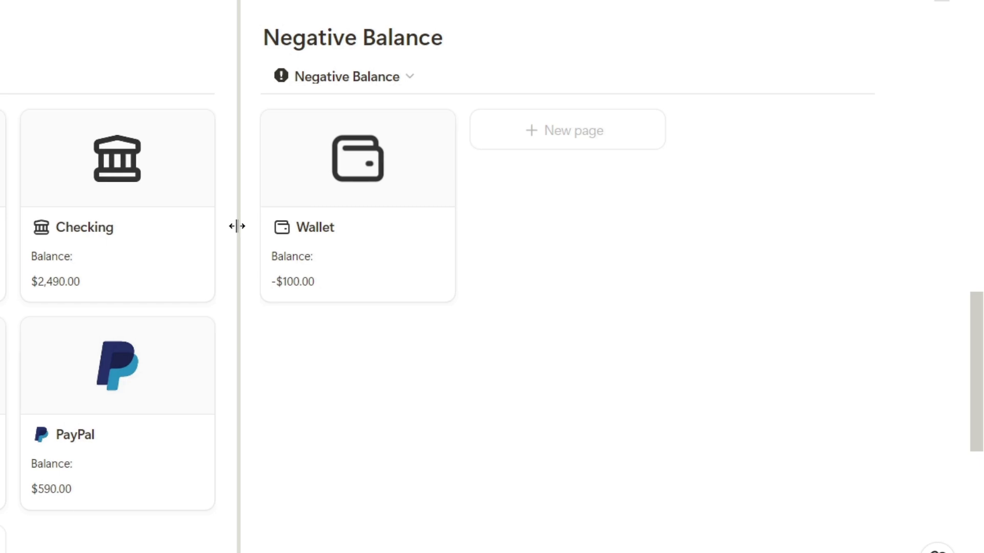
{"action": "mouse_move", "coordinate": [572, 378]}
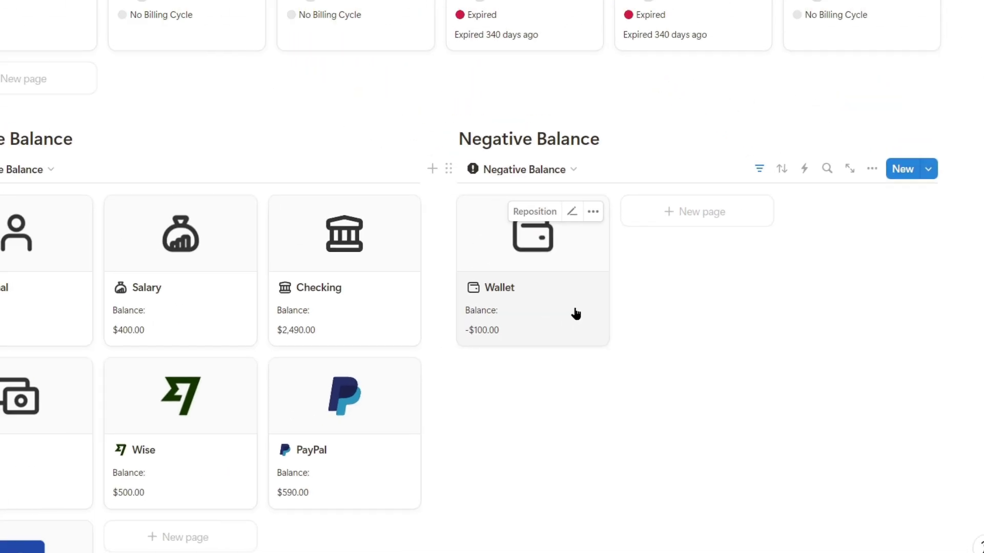
{"action": "scroll", "coordinate": [454, 424], "scroll_direction": "down", "scroll_amount": 3}
{"action": "scroll", "coordinate": [458, 410], "scroll_direction": "down", "scroll_amount": 2}
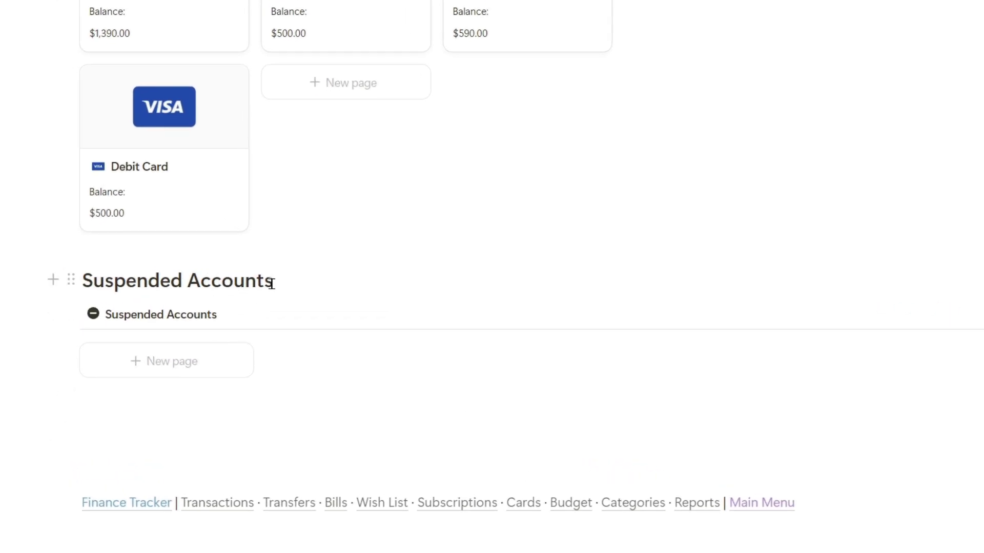
Mark the PayPal account as Suspended and close its page
{"action": "left_click", "coordinate": [556, 132]}
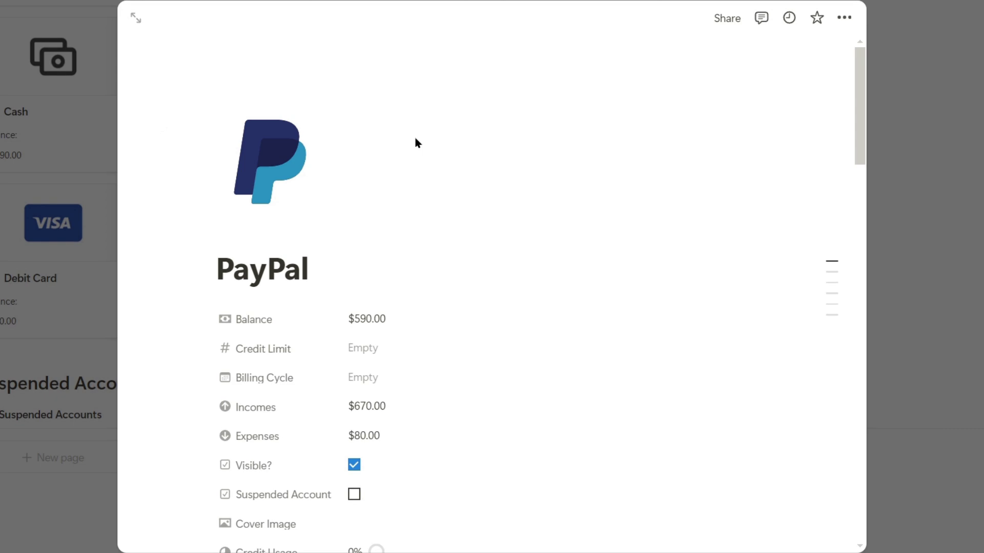
{"action": "left_click", "coordinate": [354, 495]}
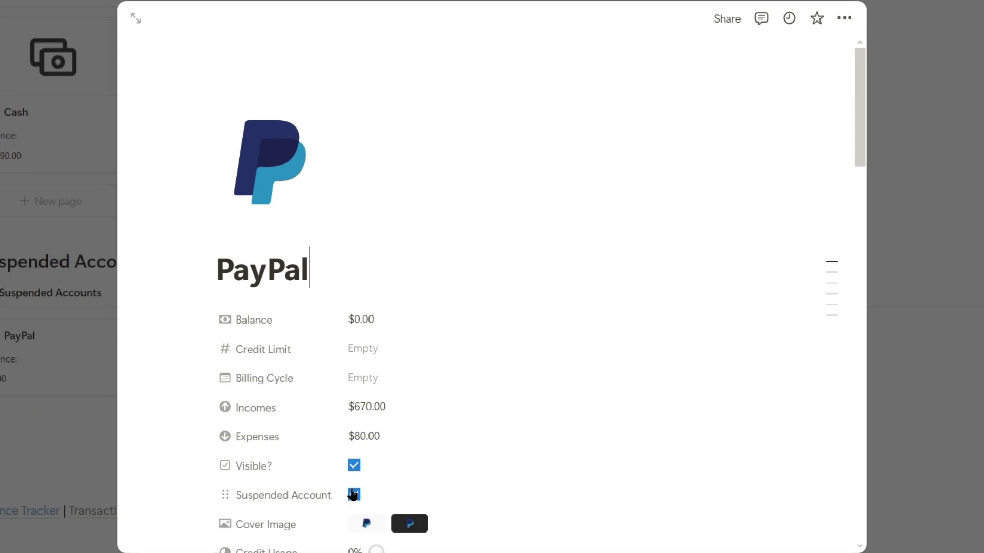
{"action": "left_click", "coordinate": [930, 378]}
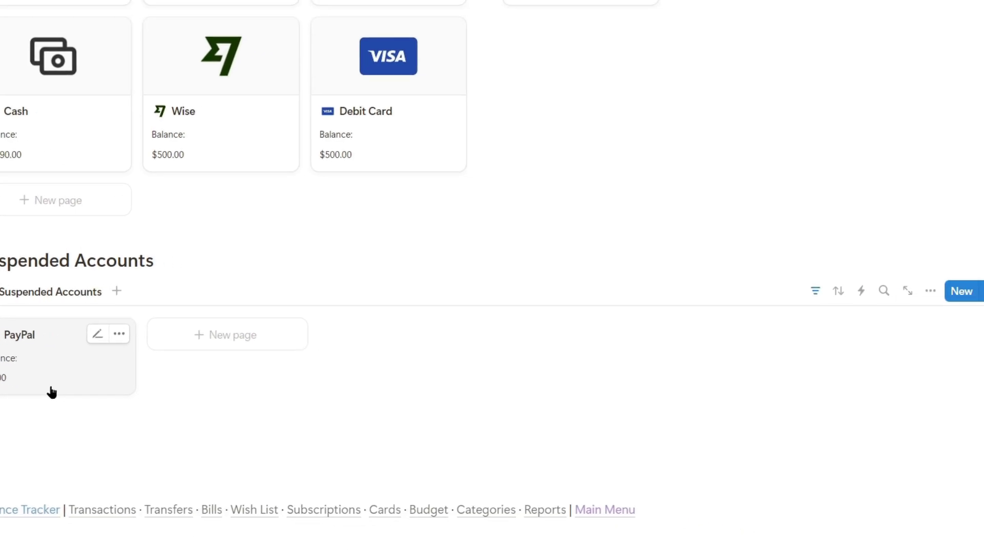
Reopen PayPal, untick Suspended Account to make it active again, and close it
{"action": "left_click", "coordinate": [174, 413]}
{"action": "left_click", "coordinate": [353, 495]}
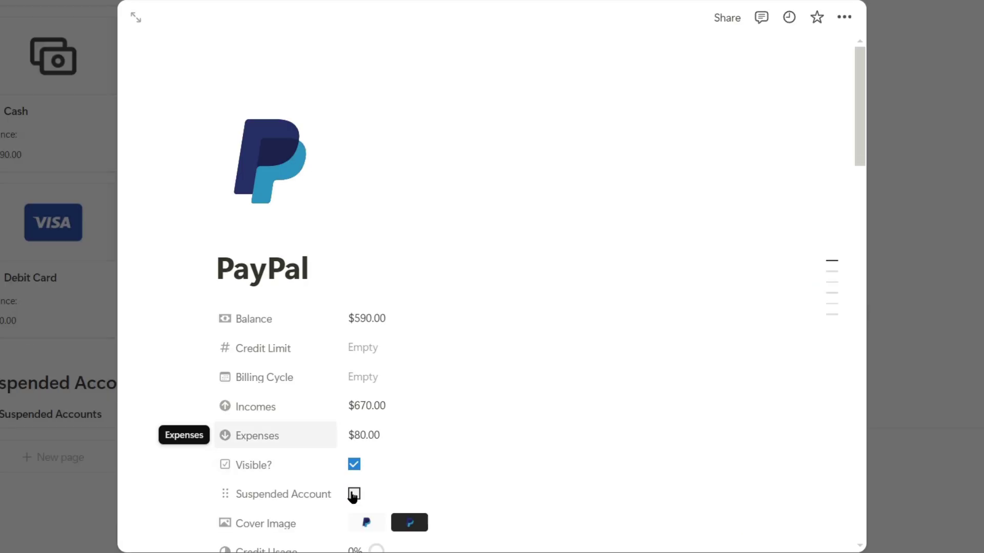
{"action": "left_click", "coordinate": [938, 374]}
{"action": "scroll", "coordinate": [492, 464], "scroll_direction": "up", "scroll_amount": 5}
{"action": "scroll", "coordinate": [492, 464], "scroll_direction": "up", "scroll_amount": 5}
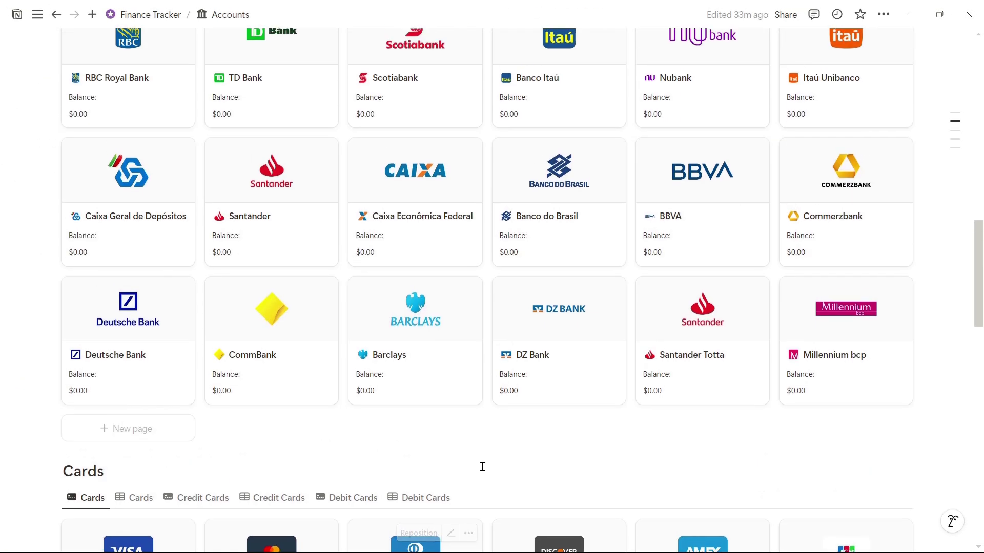
{"action": "scroll", "coordinate": [485, 466], "scroll_direction": "up", "scroll_amount": 5}
{"action": "scroll", "coordinate": [484, 466], "scroll_direction": "up", "scroll_amount": 5}
{"action": "left_click", "coordinate": [593, 213]}
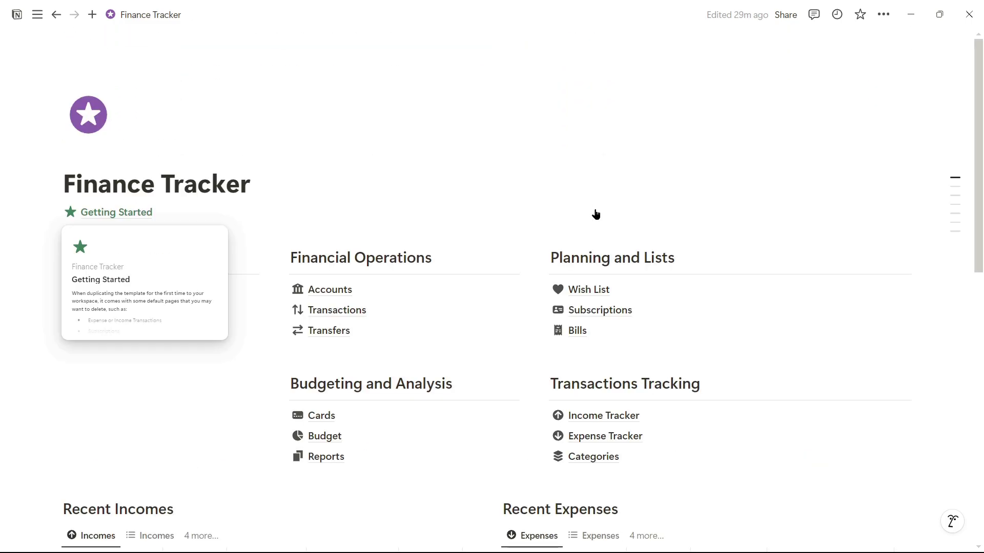
{"action": "left_click", "coordinate": [380, 416]}
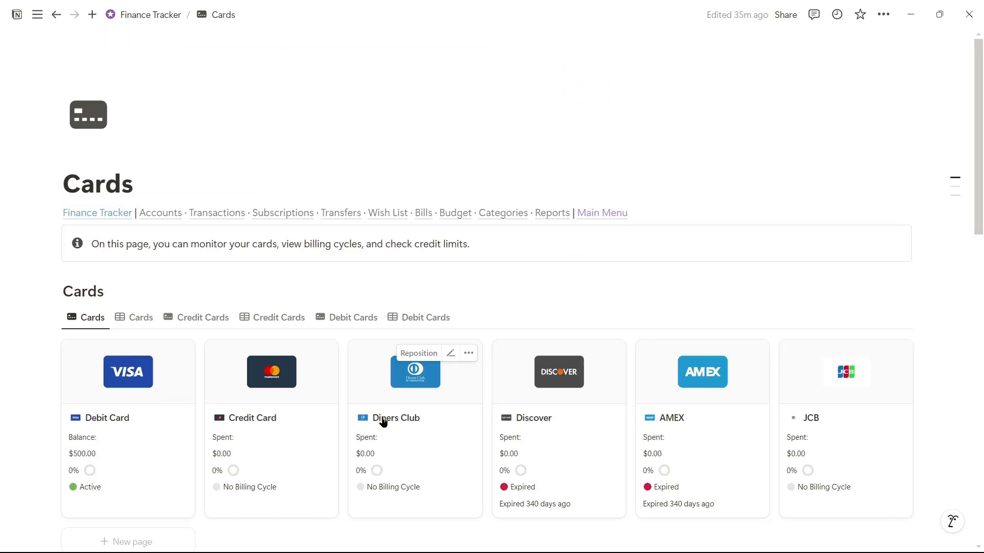
{"action": "scroll", "coordinate": [341, 418], "scroll_direction": "down", "scroll_amount": 2}
{"action": "scroll", "coordinate": [342, 417], "scroll_direction": "down", "scroll_amount": 2}
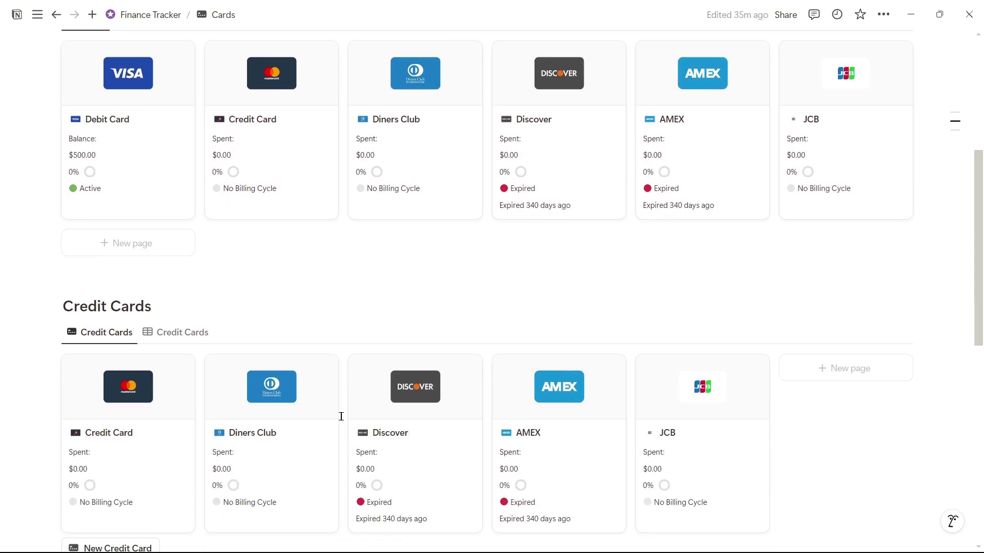
{"action": "scroll", "coordinate": [343, 415], "scroll_direction": "down", "scroll_amount": 5}
{"action": "scroll", "coordinate": [331, 398], "scroll_direction": "up", "scroll_amount": 10}
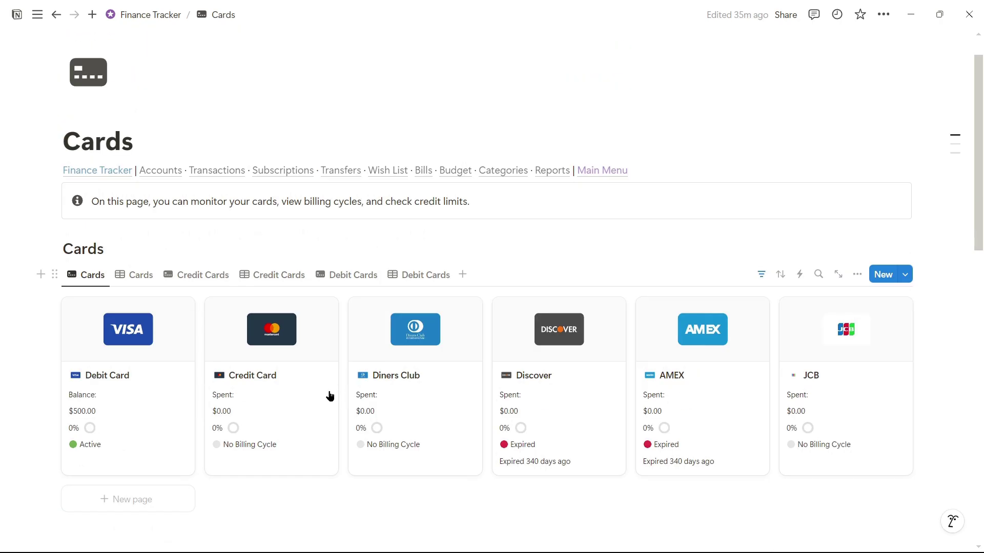
{"action": "left_click", "coordinate": [201, 277]}
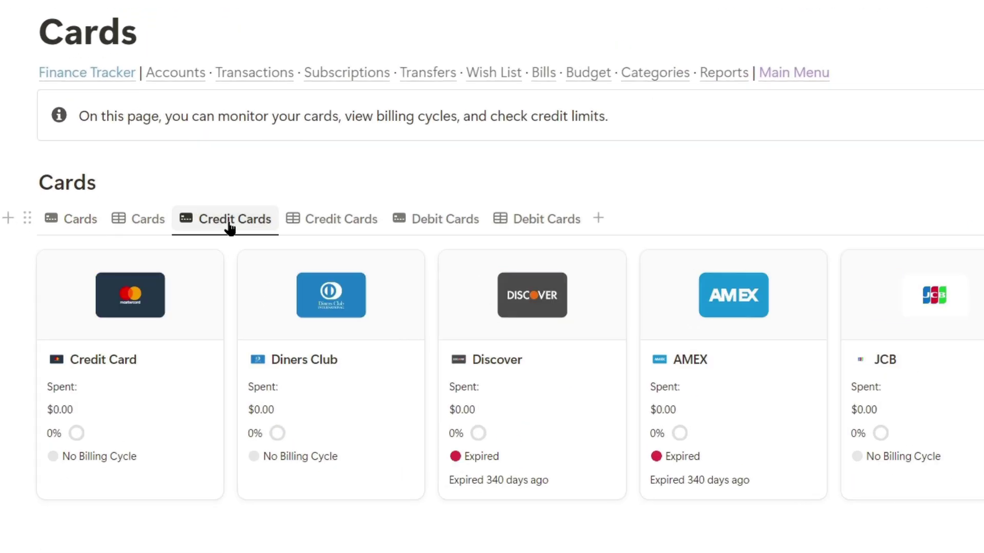
{"action": "left_click", "coordinate": [444, 220]}
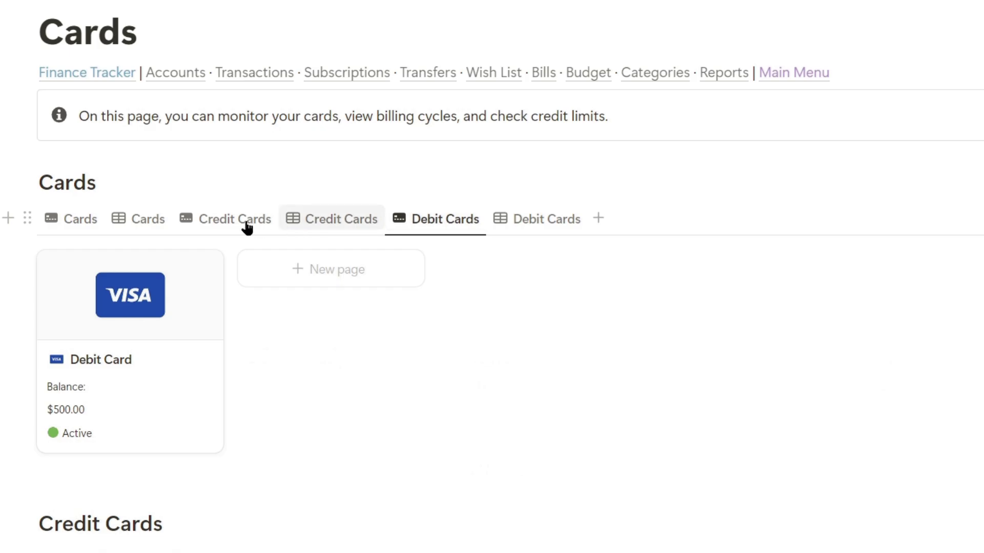
{"action": "left_click", "coordinate": [71, 222]}
{"action": "scroll", "coordinate": [100, 254], "scroll_direction": "up", "scroll_amount": 1}
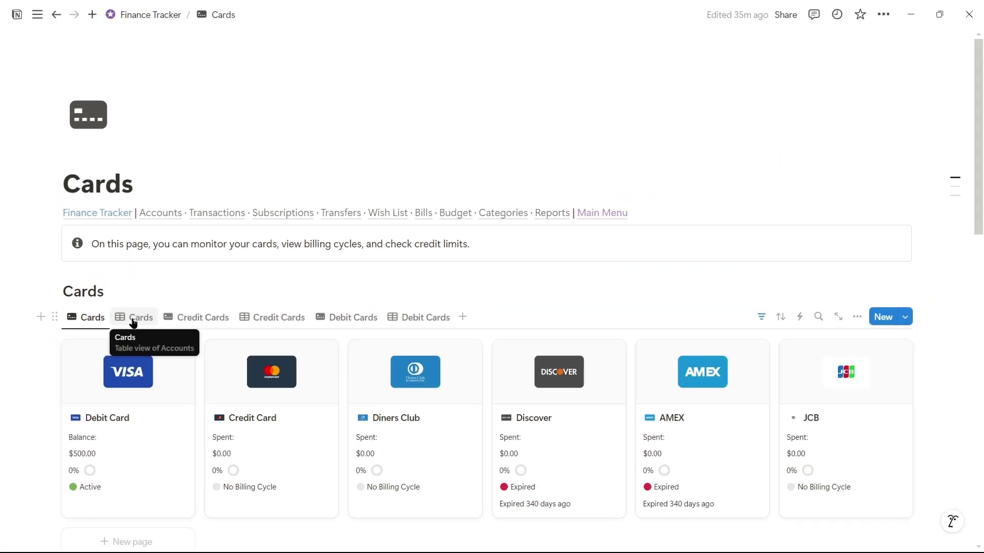
{"action": "left_click", "coordinate": [599, 217]}
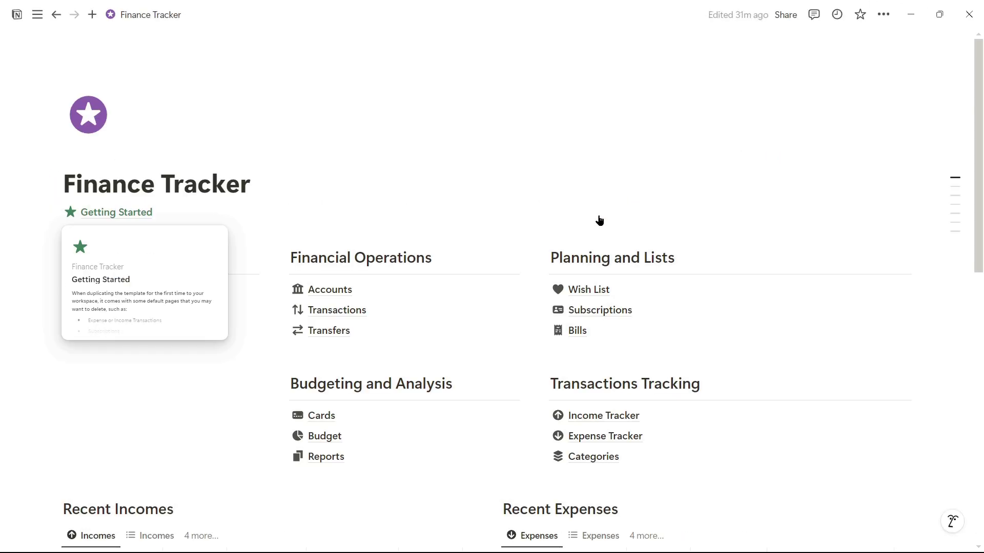
{"action": "left_click", "coordinate": [371, 310]}
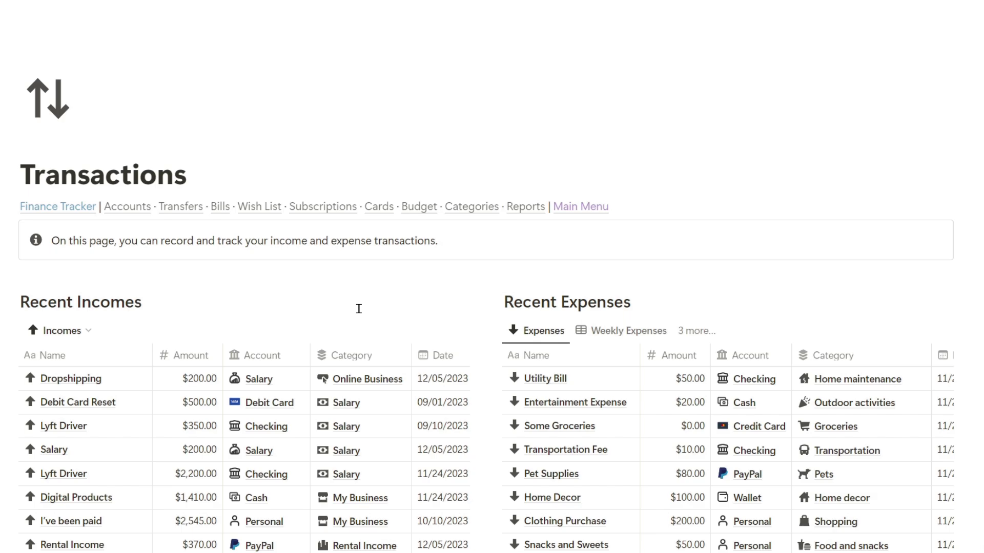
{"action": "scroll", "coordinate": [358, 283], "scroll_direction": "down", "scroll_amount": 3}
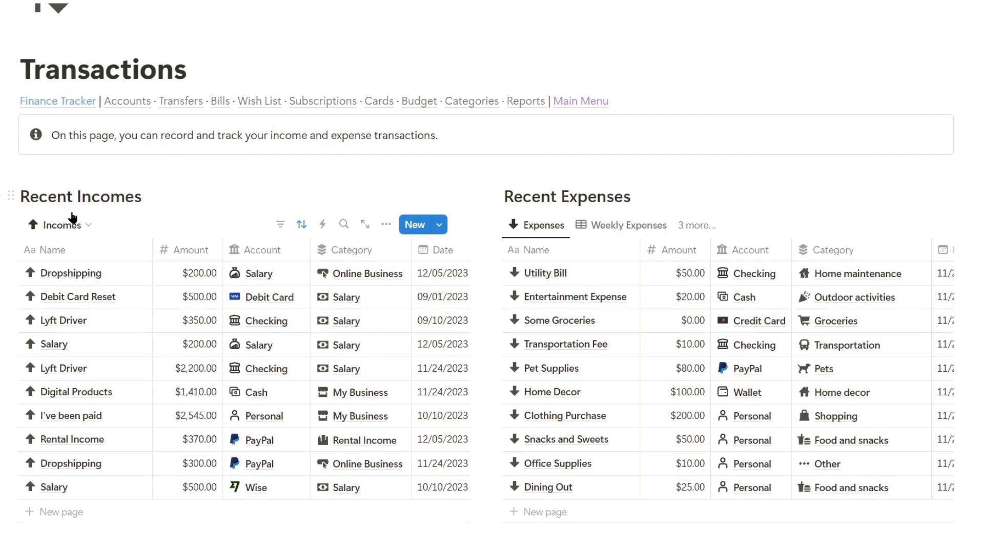
{"action": "scroll", "coordinate": [70, 219], "scroll_direction": "down", "scroll_amount": 1}
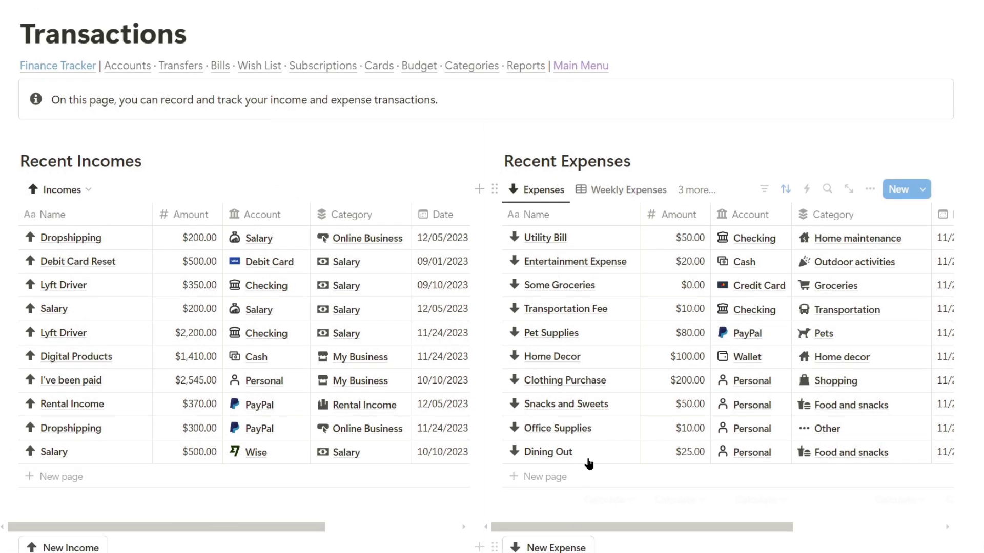
{"action": "scroll", "coordinate": [488, 262], "scroll_direction": "down", "scroll_amount": 4}
{"action": "scroll", "coordinate": [489, 262], "scroll_direction": "down", "scroll_amount": 3}
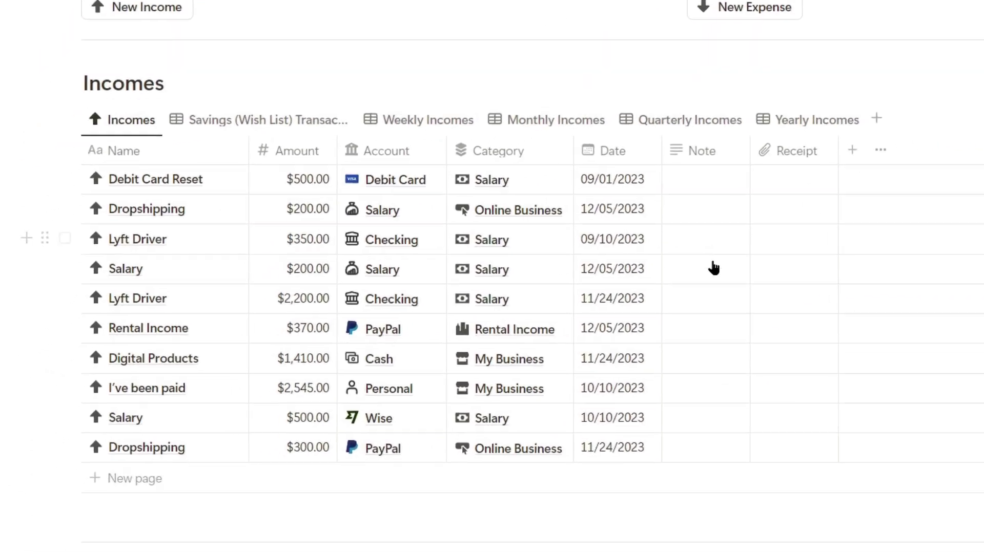
{"action": "scroll", "coordinate": [712, 269], "scroll_direction": "down", "scroll_amount": 2}
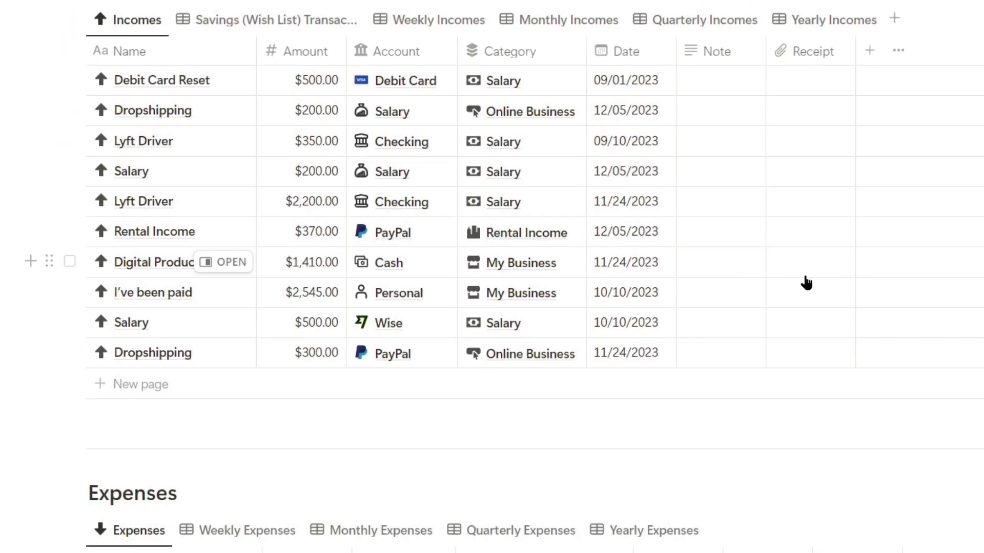
{"action": "scroll", "coordinate": [806, 283], "scroll_direction": "up", "scroll_amount": 2}
{"action": "left_click", "coordinate": [433, 150]}
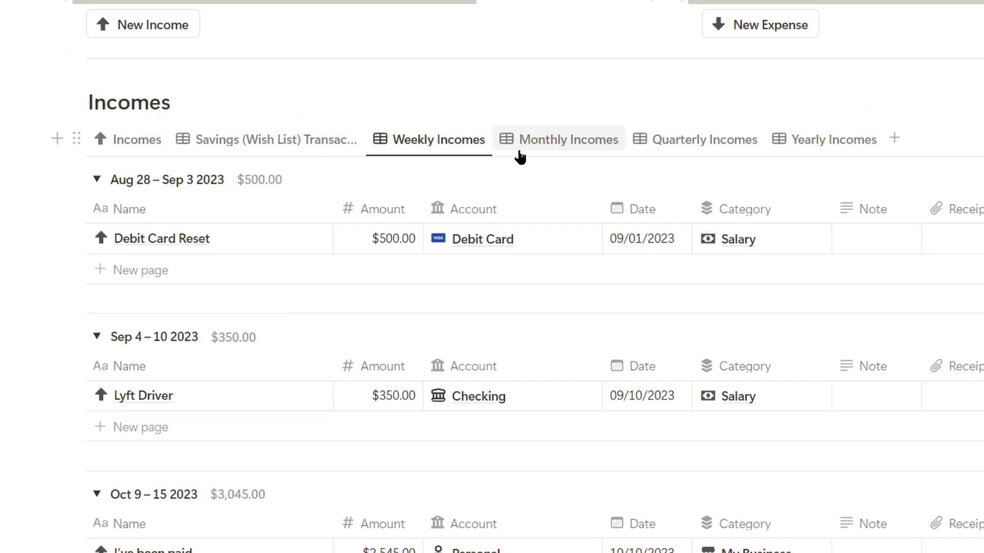
{"action": "left_click", "coordinate": [570, 155]}
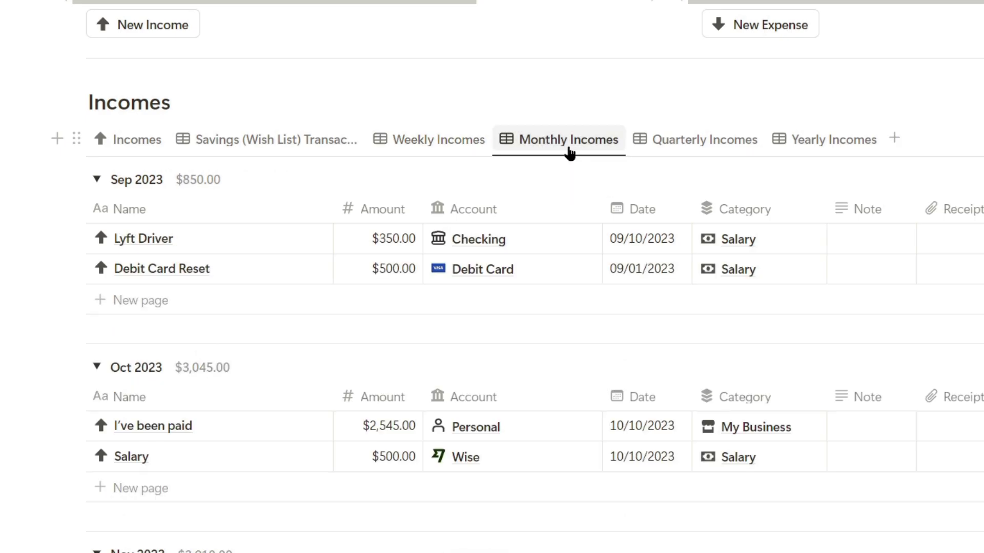
{"action": "left_click", "coordinate": [702, 147]}
{"action": "left_click", "coordinate": [820, 140]}
{"action": "left_click", "coordinate": [131, 139]}
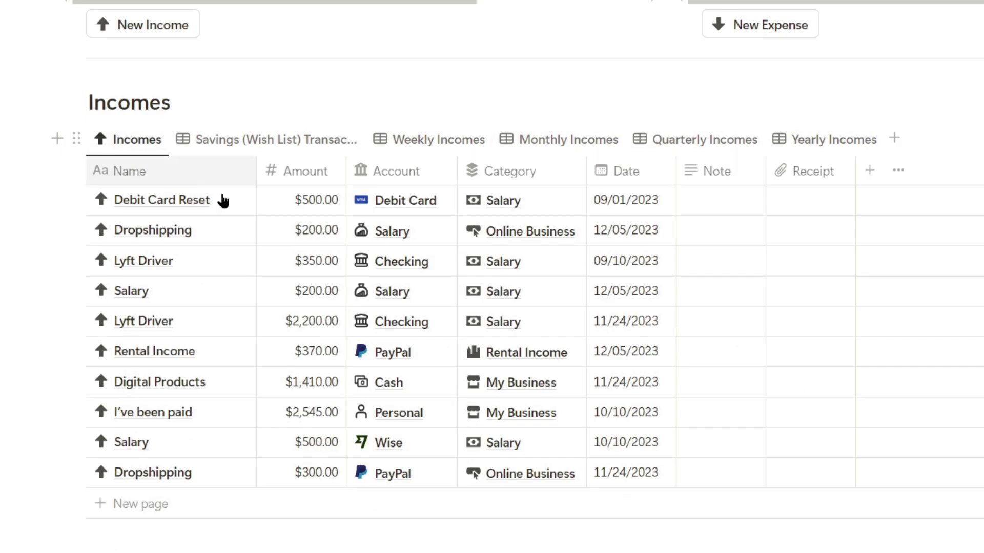
{"action": "scroll", "coordinate": [452, 215], "scroll_direction": "down", "scroll_amount": 6}
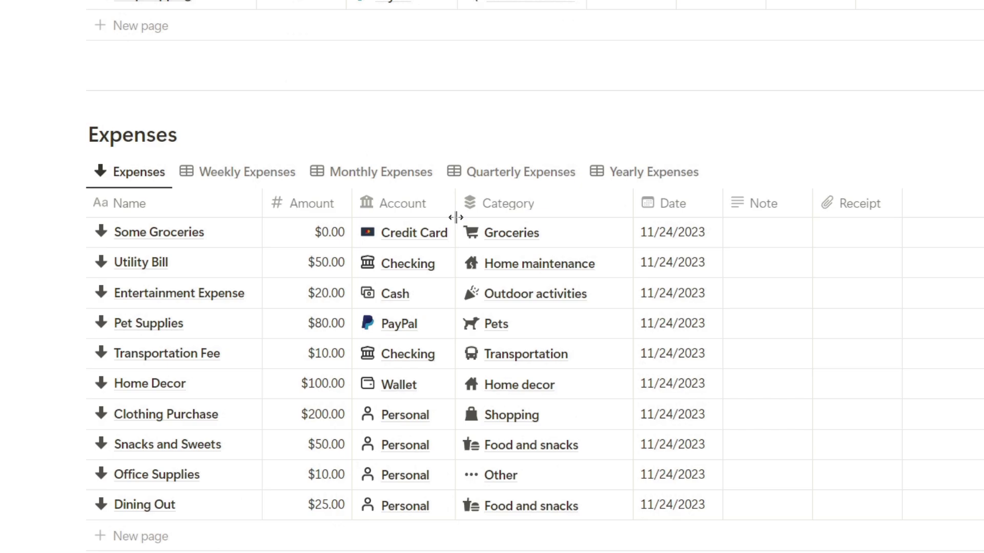
{"action": "scroll", "coordinate": [455, 225], "scroll_direction": "down", "scroll_amount": 5}
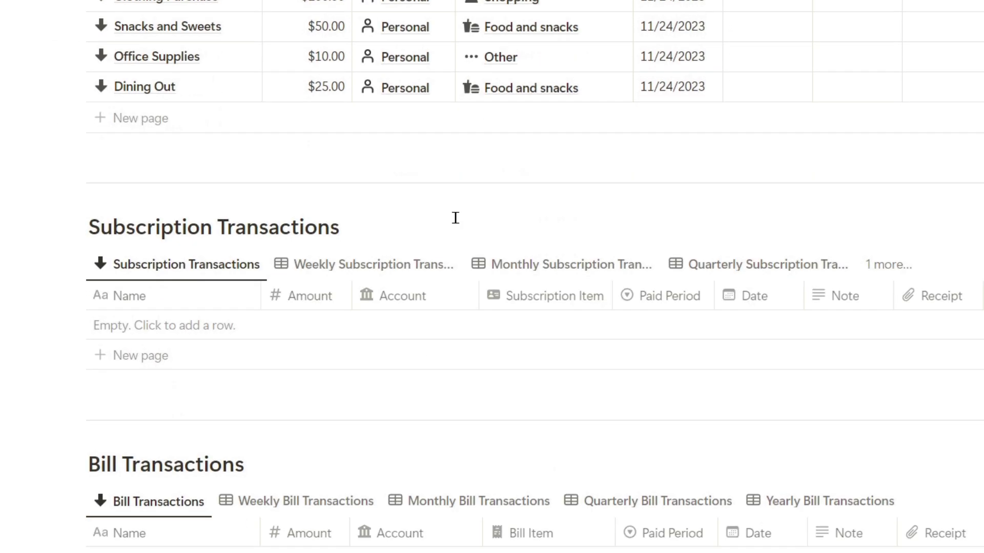
{"action": "scroll", "coordinate": [454, 218], "scroll_direction": "down", "scroll_amount": 1}
{"action": "scroll", "coordinate": [454, 218], "scroll_direction": "down", "scroll_amount": 2}
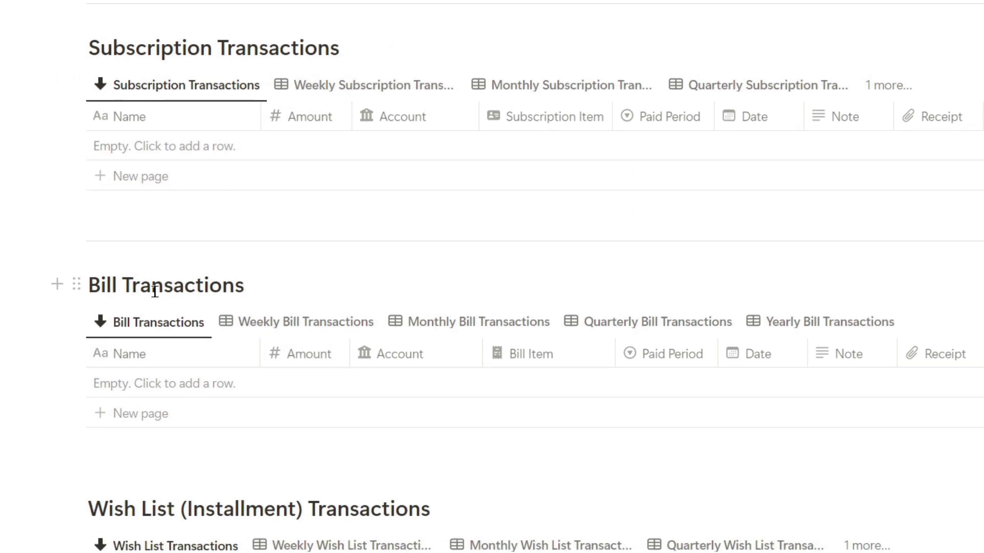
{"action": "scroll", "coordinate": [310, 519], "scroll_direction": "down", "scroll_amount": 1}
{"action": "scroll", "coordinate": [279, 469], "scroll_direction": "up", "scroll_amount": 5}
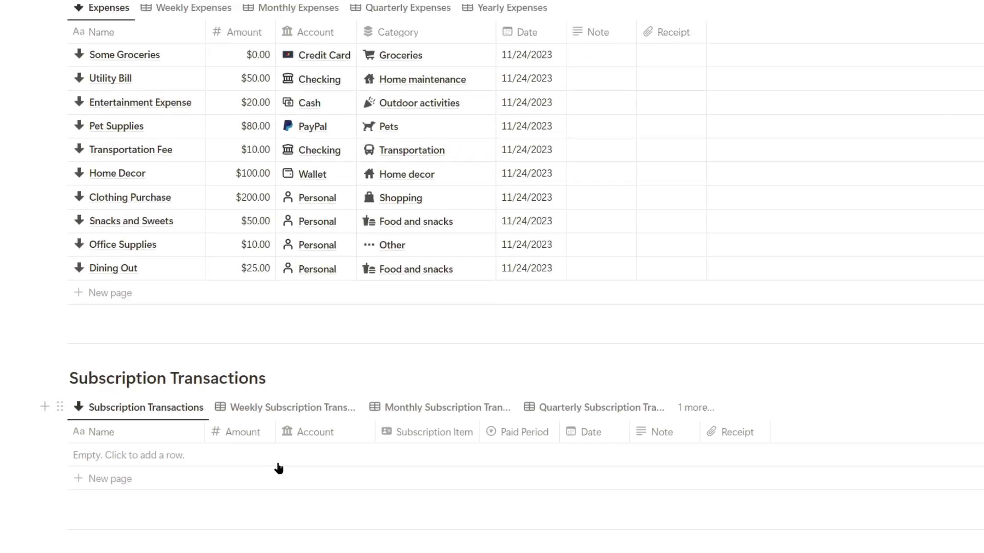
{"action": "scroll", "coordinate": [254, 446], "scroll_direction": "up", "scroll_amount": 6}
{"action": "scroll", "coordinate": [256, 452], "scroll_direction": "up", "scroll_amount": 3}
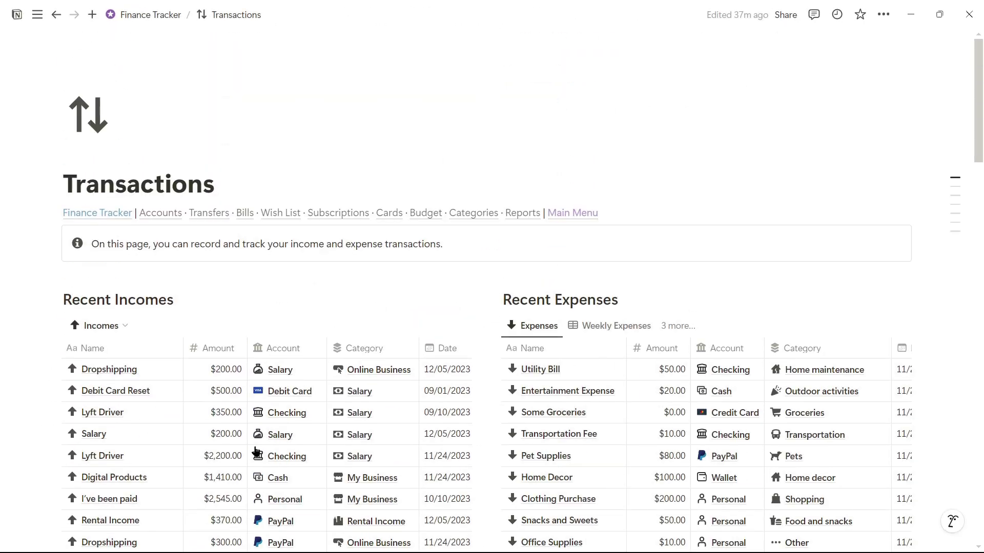
{"action": "scroll", "coordinate": [256, 452], "scroll_direction": "down", "scroll_amount": 3}
{"action": "scroll", "coordinate": [257, 452], "scroll_direction": "up", "scroll_amount": 3}
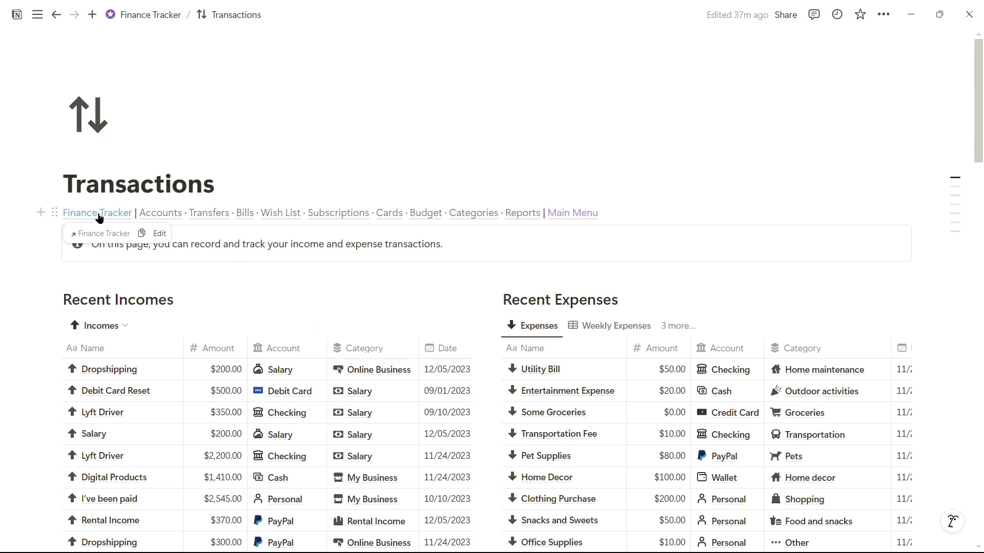
Return to the Finance Tracker dashboard and add a new income named Salary
{"action": "left_click", "coordinate": [99, 214]}
{"action": "scroll", "coordinate": [312, 182], "scroll_direction": "down", "scroll_amount": 5}
{"action": "scroll", "coordinate": [312, 184], "scroll_direction": "down", "scroll_amount": 1}
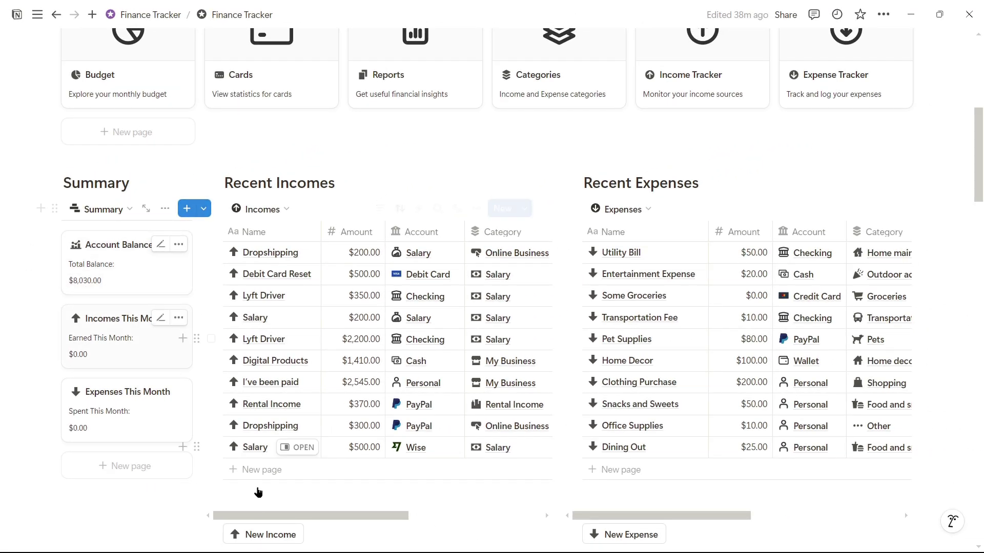
{"action": "scroll", "coordinate": [273, 540], "scroll_direction": "down", "scroll_amount": 3}
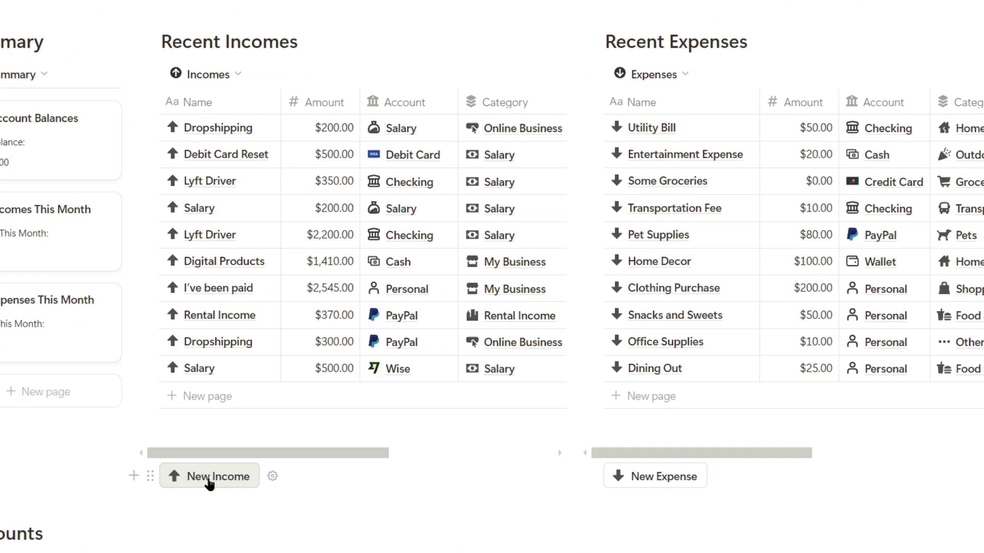
{"action": "left_click", "coordinate": [269, 406]}
{"action": "type", "text": "Salary"}
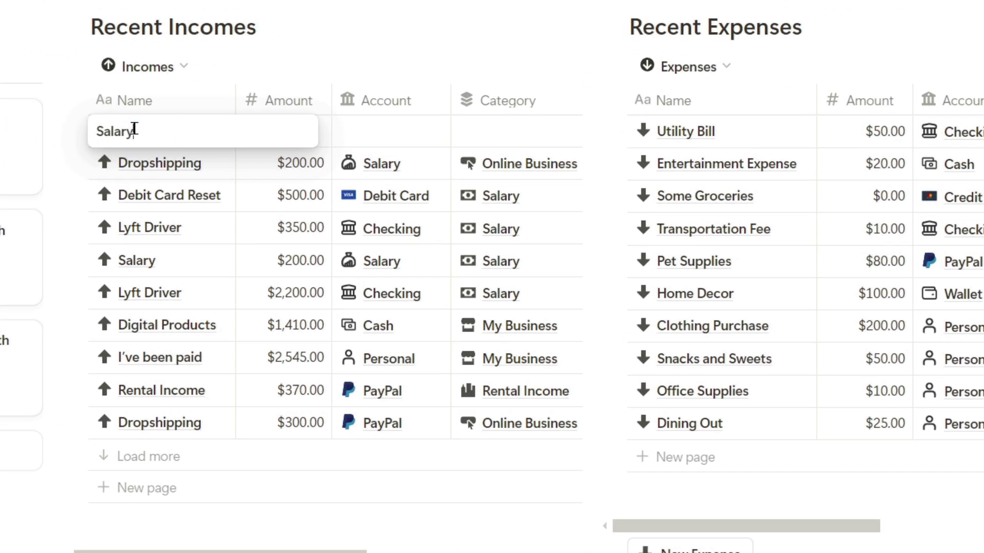
{"action": "key", "text": "Return"}
Give the Salary income a $1,000 amount, the Personal account and the Salary category
{"action": "left_click", "coordinate": [264, 132]}
{"action": "type", "text": "1000"}
{"action": "key", "text": "Return"}
{"action": "left_click", "coordinate": [375, 127]}
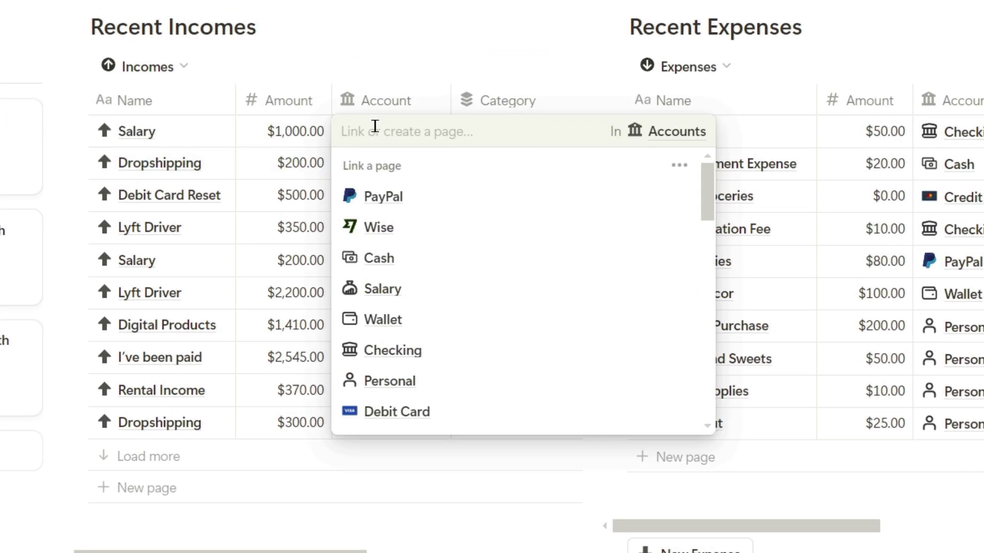
{"action": "left_click", "coordinate": [413, 382]}
{"action": "key", "text": "Escape"}
{"action": "left_click", "coordinate": [520, 128]}
{"action": "left_click", "coordinate": [504, 412]}
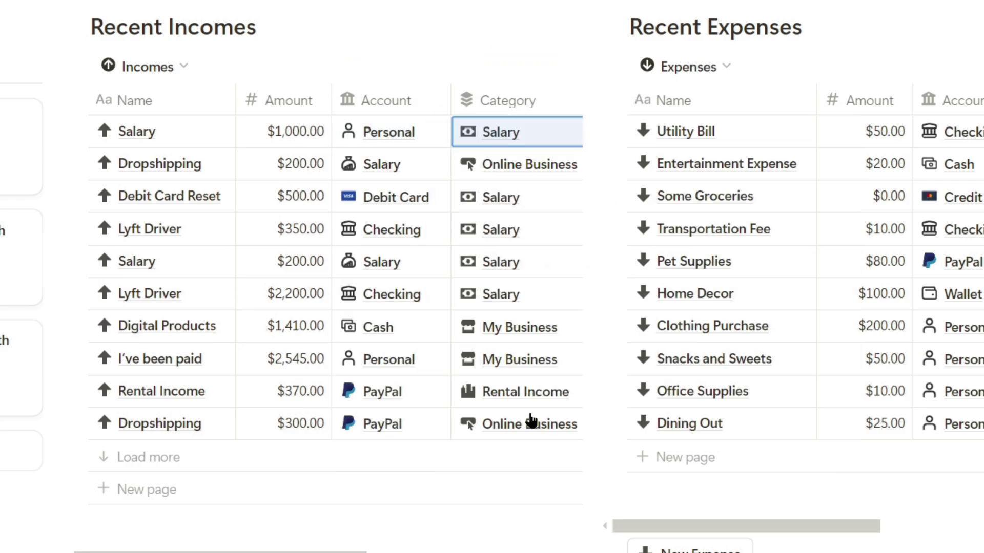
{"action": "scroll", "coordinate": [528, 420], "scroll_direction": "right", "scroll_amount": 5}
{"action": "scroll", "coordinate": [514, 405], "scroll_direction": "right", "scroll_amount": 2}
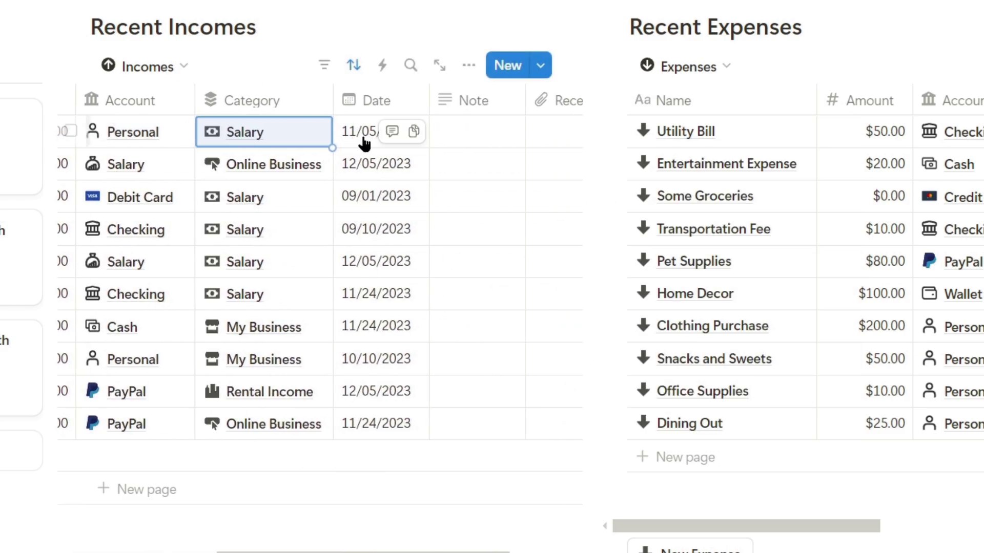
{"action": "scroll", "coordinate": [361, 140], "scroll_direction": "left", "scroll_amount": 5}
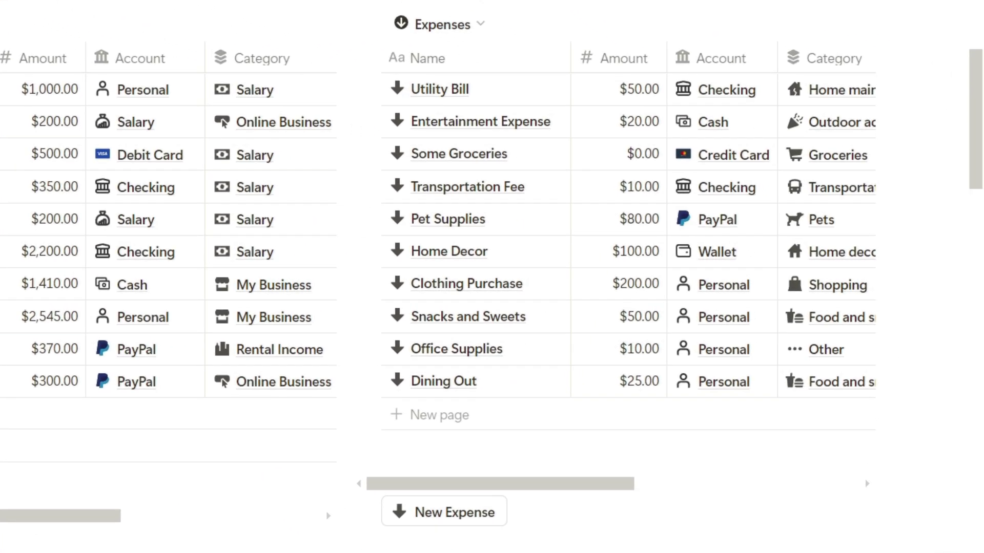
{"action": "mouse_move", "coordinate": [454, 512]}
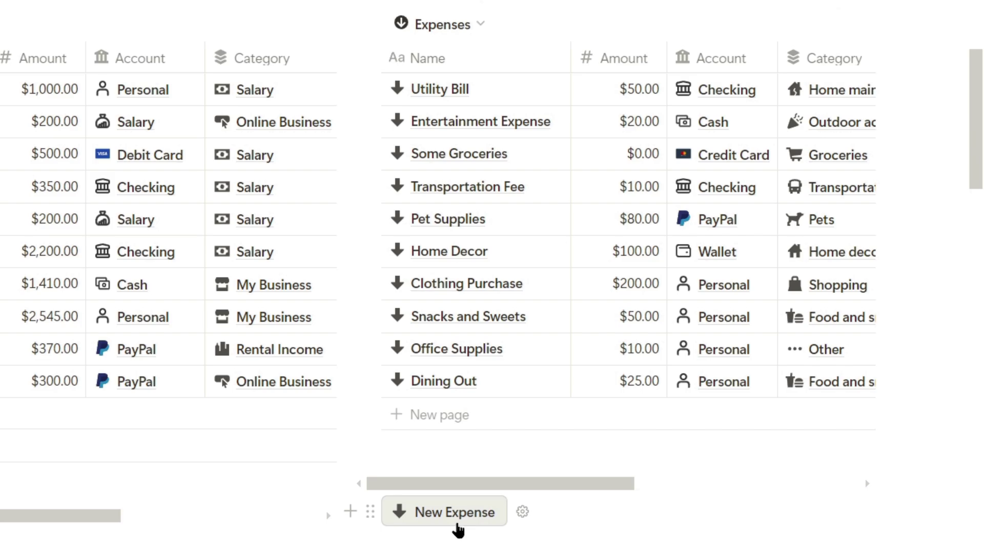
Add a Medicines expense of $500 with account Personal and category Health and wellness
{"action": "left_click", "coordinate": [457, 526]}
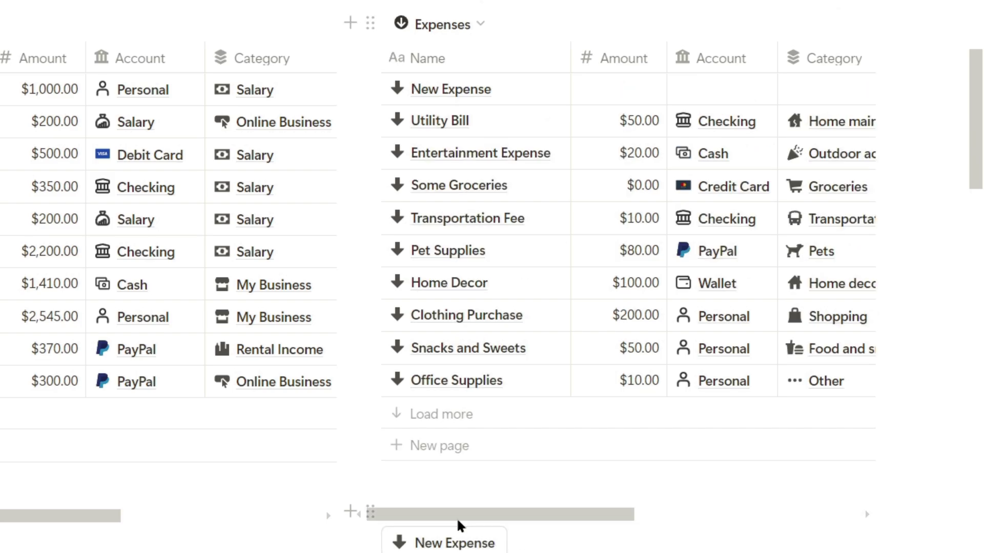
{"action": "left_click", "coordinate": [433, 87]}
{"action": "type", "text": "Medicines"}
{"action": "key", "text": "Return"}
{"action": "left_click", "coordinate": [612, 91]}
{"action": "type", "text": "5"}
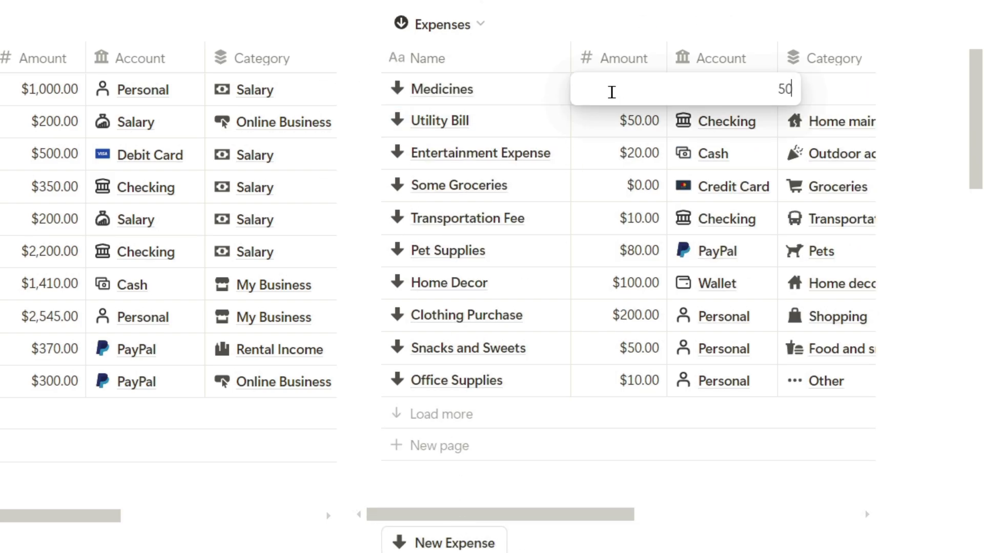
{"action": "type", "text": "0"}
{"action": "key", "text": "Return"}
{"action": "left_click", "coordinate": [707, 89]}
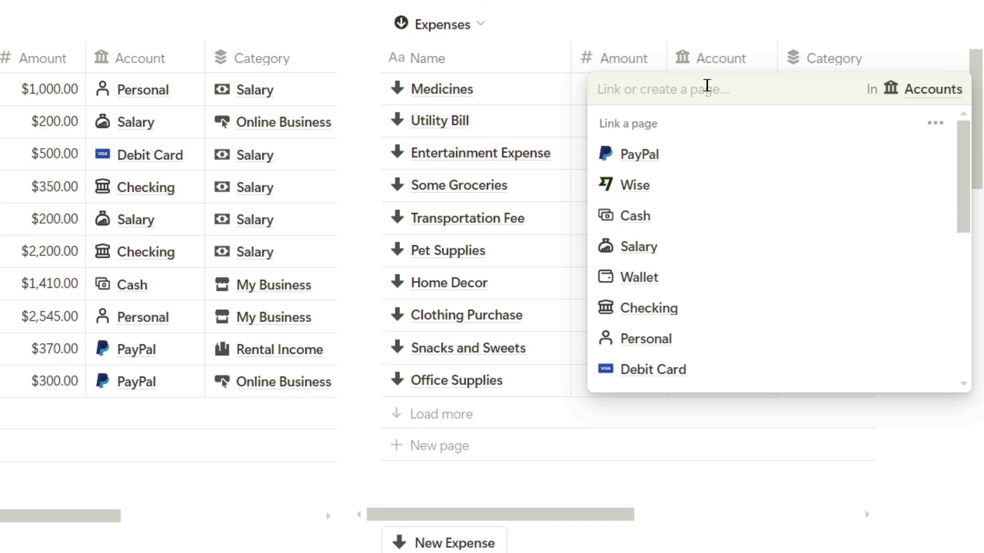
{"action": "left_click", "coordinate": [723, 339]}
{"action": "key", "text": "Escape"}
{"action": "scroll", "coordinate": [746, 292], "scroll_direction": "right", "scroll_amount": 5}
{"action": "left_click", "coordinate": [594, 87]}
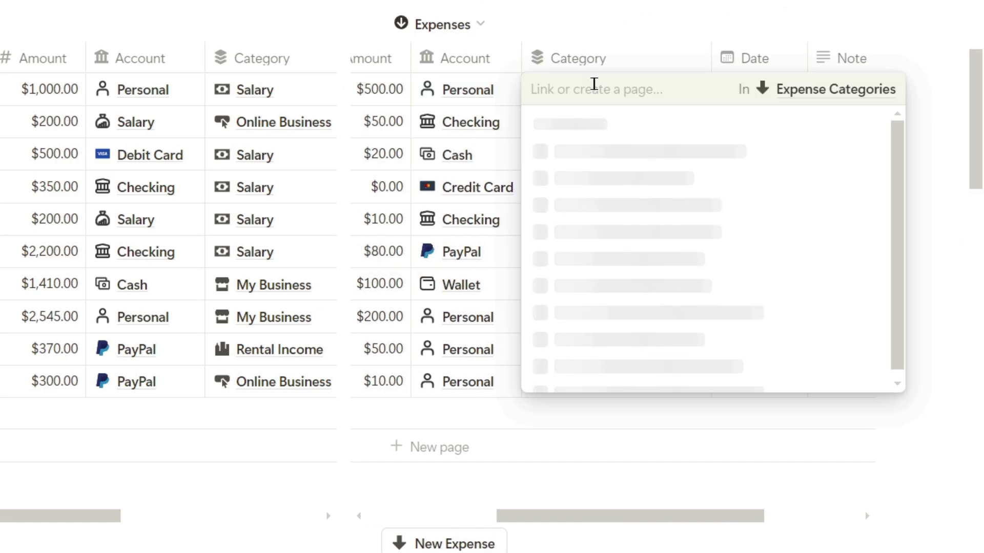
{"action": "type", "text": "Health"}
{"action": "left_click", "coordinate": [602, 154]}
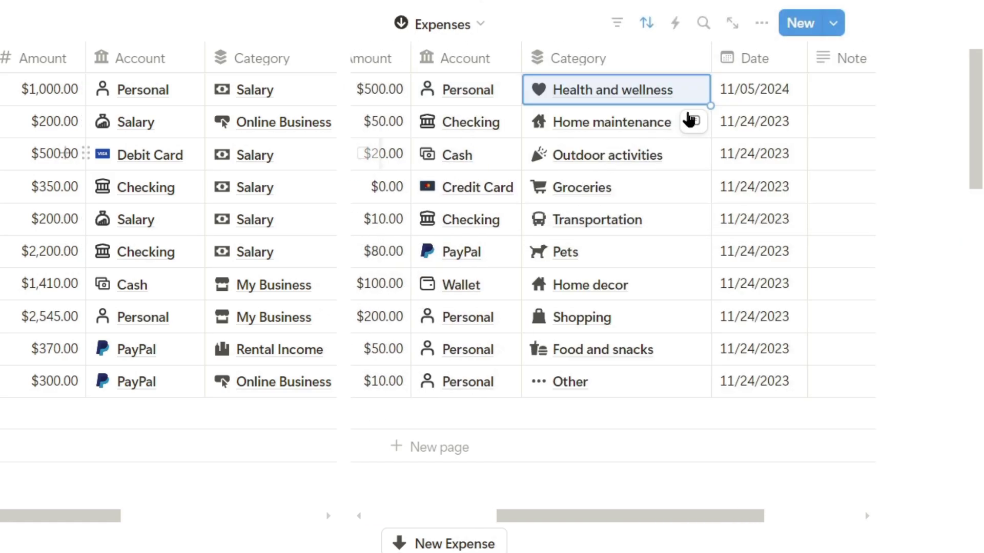
{"action": "mouse_move", "coordinate": [755, 89]}
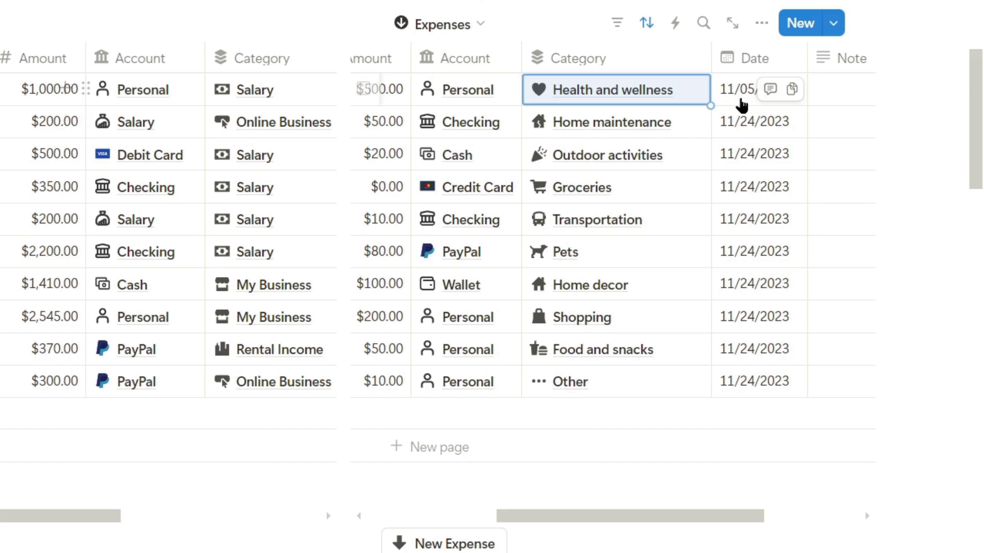
{"action": "scroll", "coordinate": [742, 104], "scroll_direction": "left", "scroll_amount": 3}
Go to the Transfers page via Main Menu and add a transfer named Savings
{"action": "left_click", "coordinate": [758, 81]}
{"action": "scroll", "coordinate": [758, 84], "scroll_direction": "up", "scroll_amount": 5}
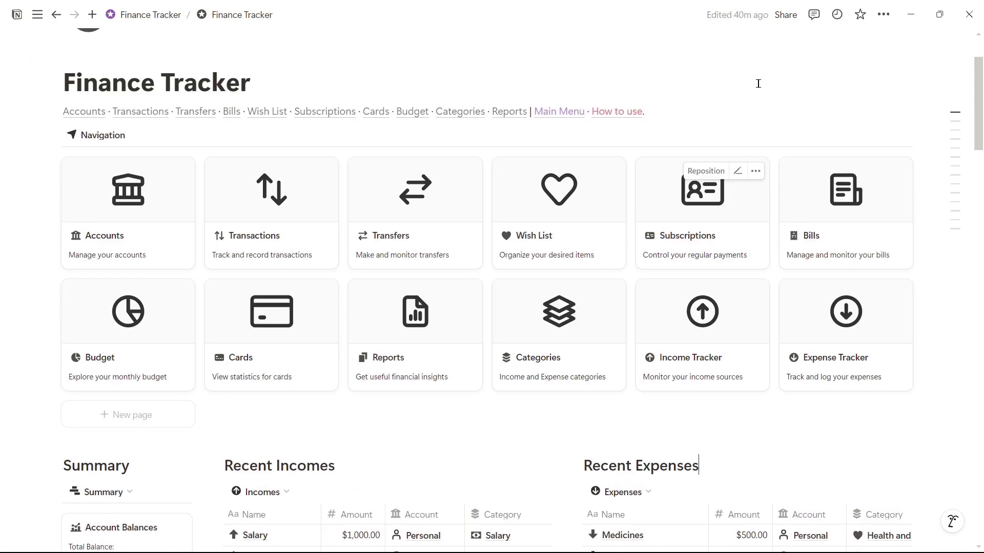
{"action": "scroll", "coordinate": [757, 83], "scroll_direction": "up", "scroll_amount": 2}
{"action": "left_click", "coordinate": [545, 213]}
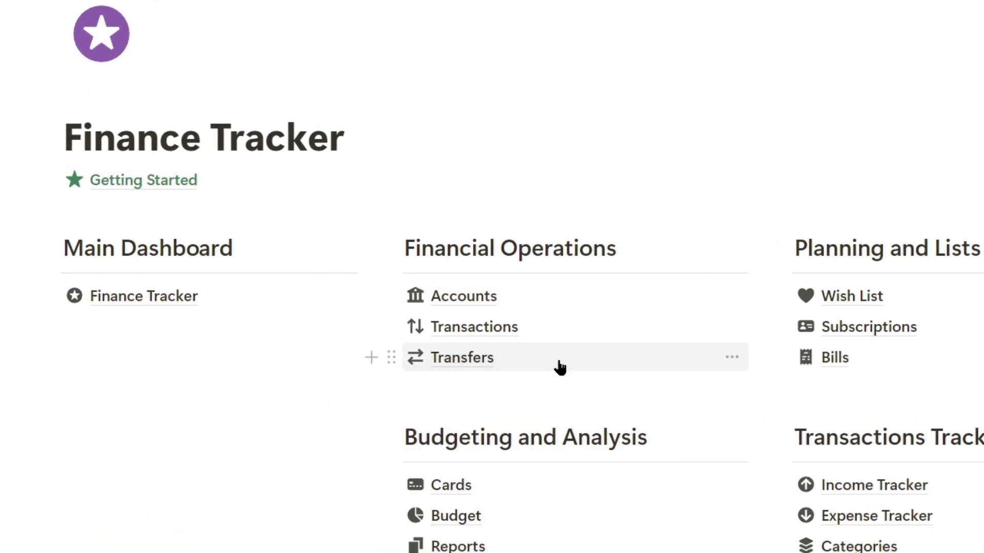
{"action": "left_click", "coordinate": [560, 368]}
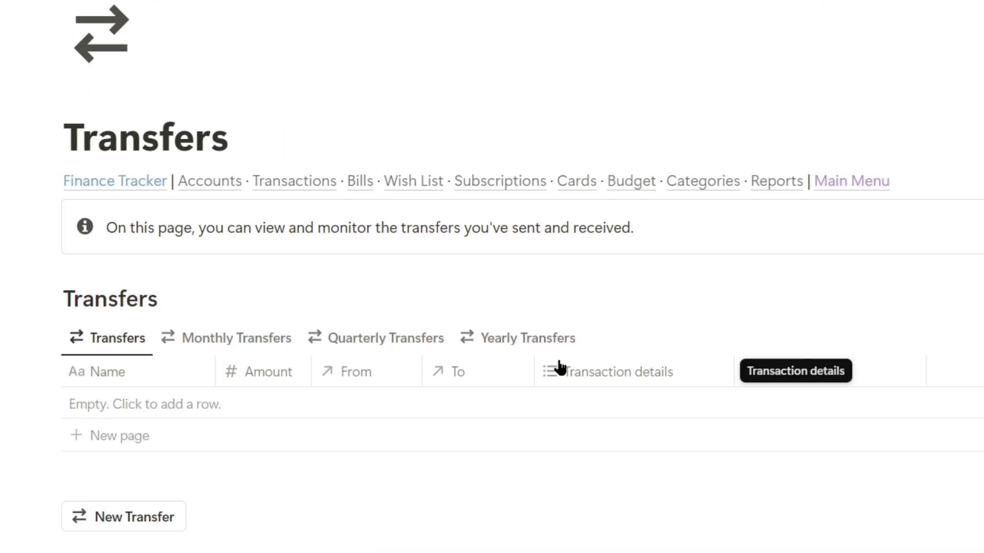
{"action": "left_click", "coordinate": [102, 527]}
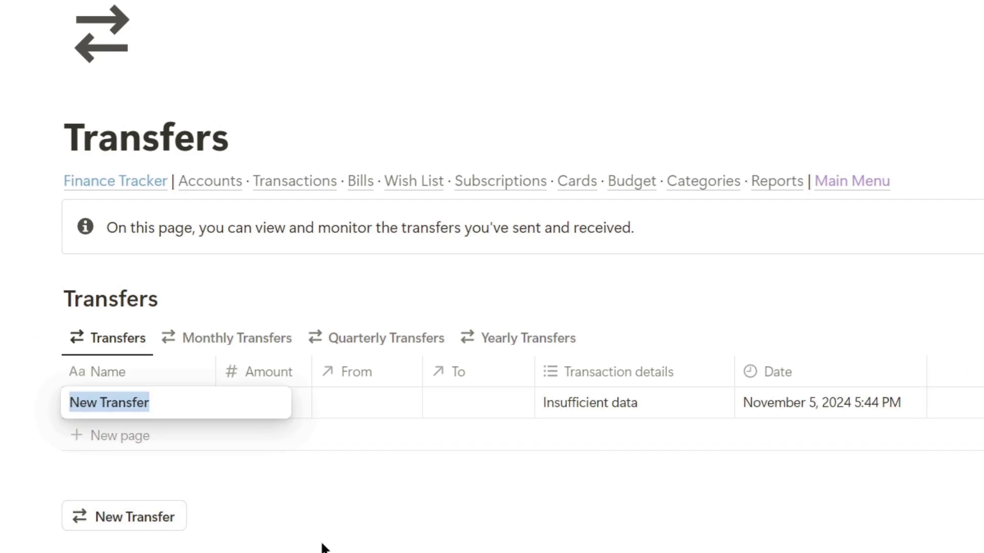
{"action": "type", "text": "Savings"}
{"action": "key", "text": "Escape"}
Set the Savings transfer to $100 from Personal to Savings, then return to the main menu
{"action": "left_click", "coordinate": [254, 411]}
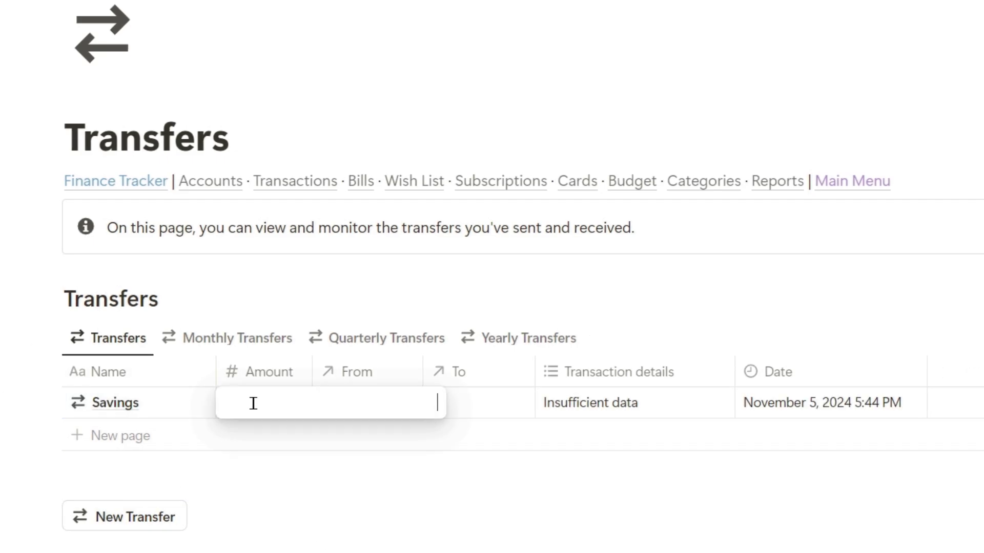
{"action": "type", "text": "100"}
{"action": "key", "text": "Return"}
{"action": "left_click", "coordinate": [369, 403]}
{"action": "left_click", "coordinate": [362, 323]}
{"action": "mouse_move", "coordinate": [492, 403]}
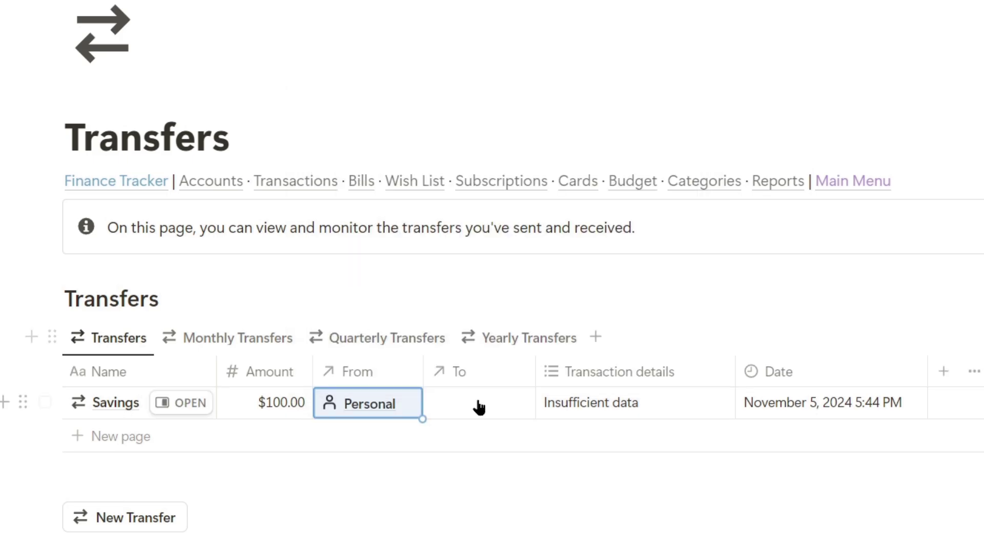
{"action": "left_click", "coordinate": [477, 404]}
{"action": "left_click", "coordinate": [488, 325]}
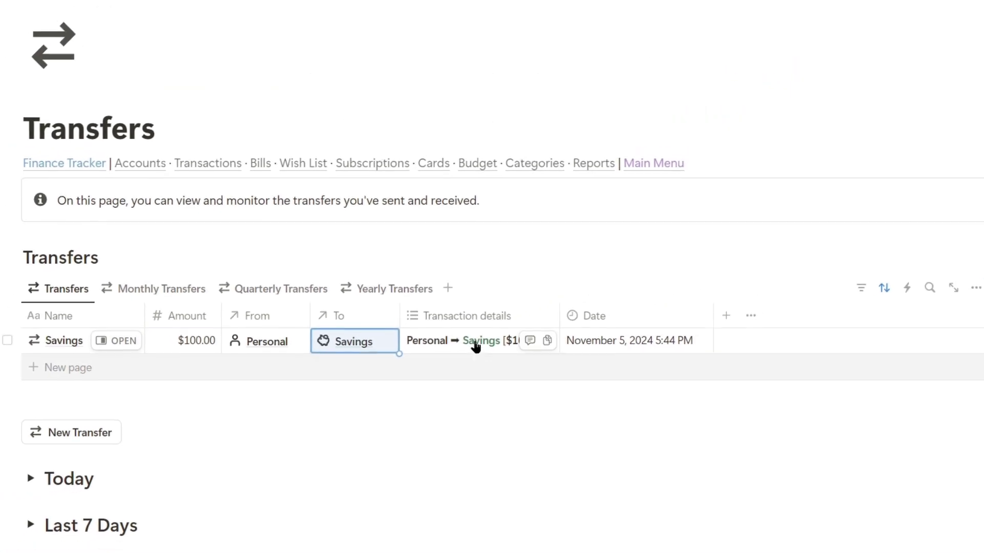
{"action": "left_click", "coordinate": [370, 284]}
{"action": "left_click", "coordinate": [596, 216]}
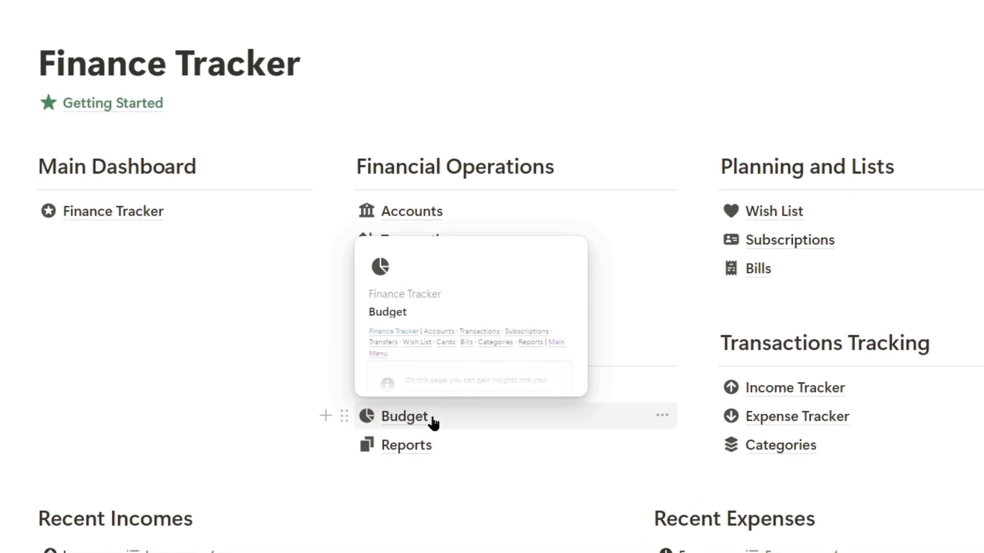
Open the Budget page showing the $1,240 monthly budget, $500 incurred and spending ratio
{"action": "left_click", "coordinate": [428, 415]}
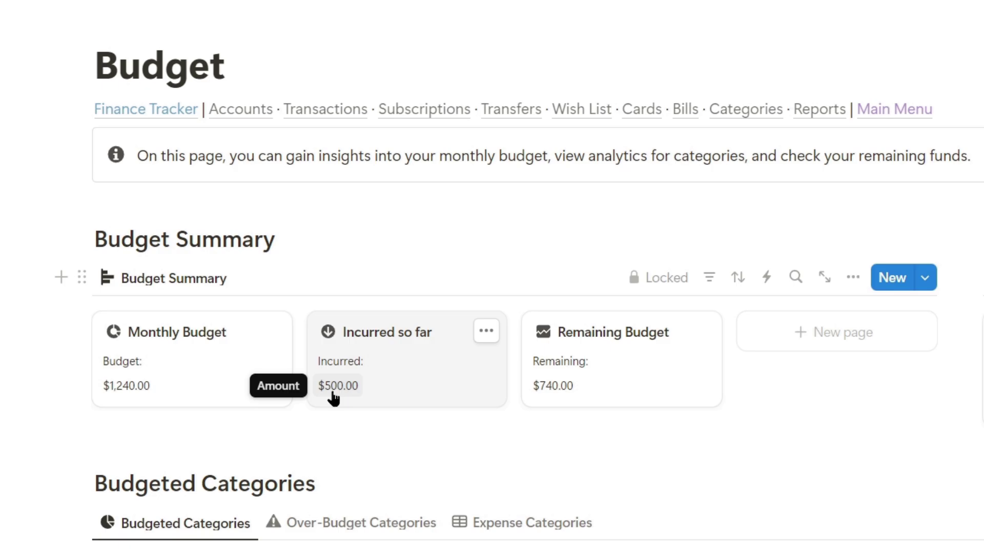
{"action": "scroll", "coordinate": [461, 400], "scroll_direction": "right", "scroll_amount": 3}
{"action": "scroll", "coordinate": [569, 412], "scroll_direction": "right", "scroll_amount": 5}
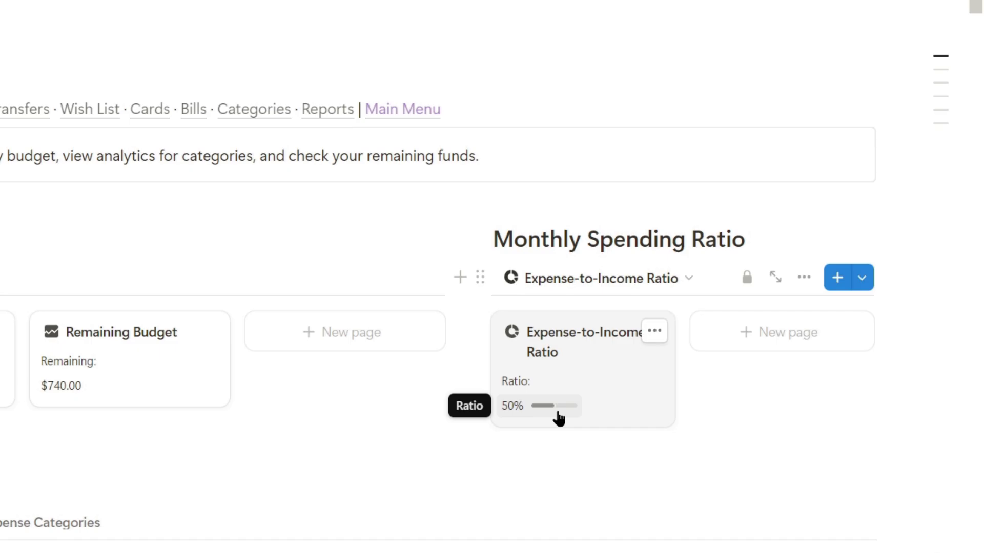
{"action": "scroll", "coordinate": [708, 432], "scroll_direction": "down", "scroll_amount": 3}
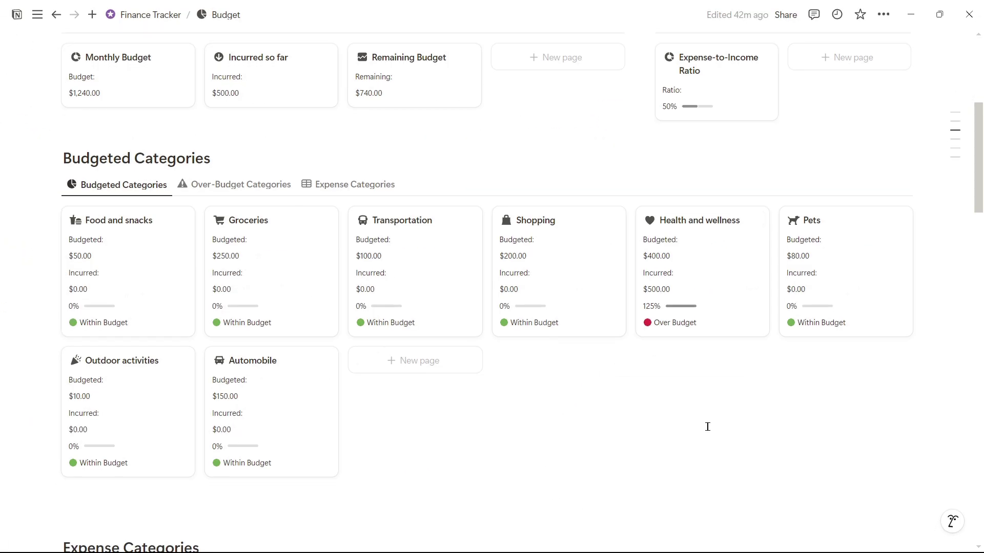
{"action": "scroll", "coordinate": [707, 427], "scroll_direction": "down", "scroll_amount": 3}
{"action": "scroll", "coordinate": [707, 426], "scroll_direction": "down", "scroll_amount": 3}
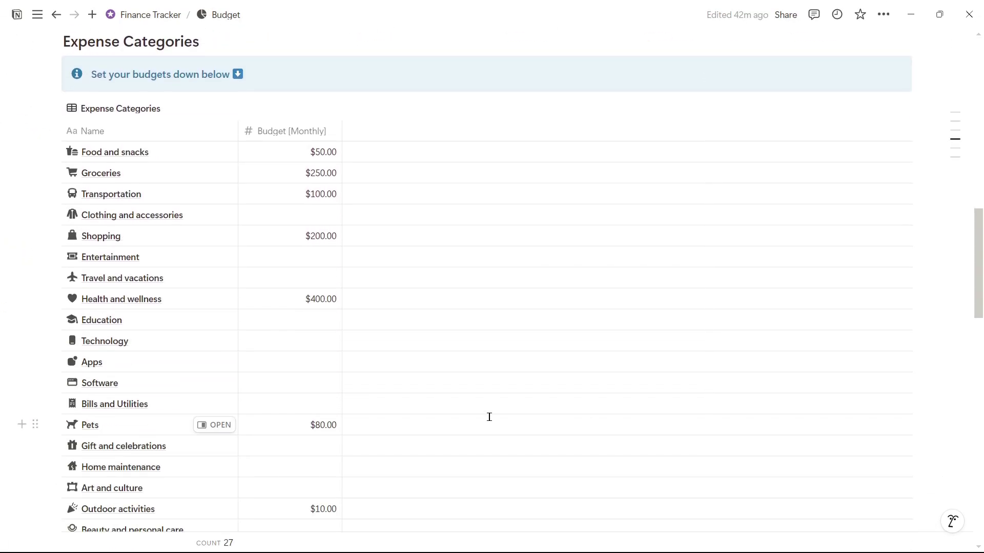
Set Apps' monthly budget to $50 and Entertainment's to $100, then show Over-Budget Categories
{"action": "left_click", "coordinate": [300, 363]}
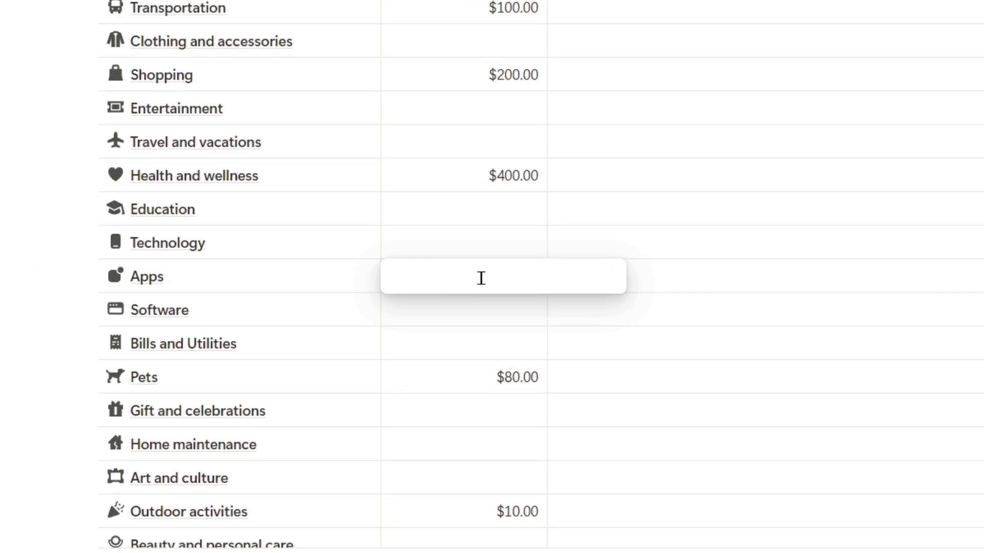
{"action": "type", "text": "50"}
{"action": "key", "text": "Return"}
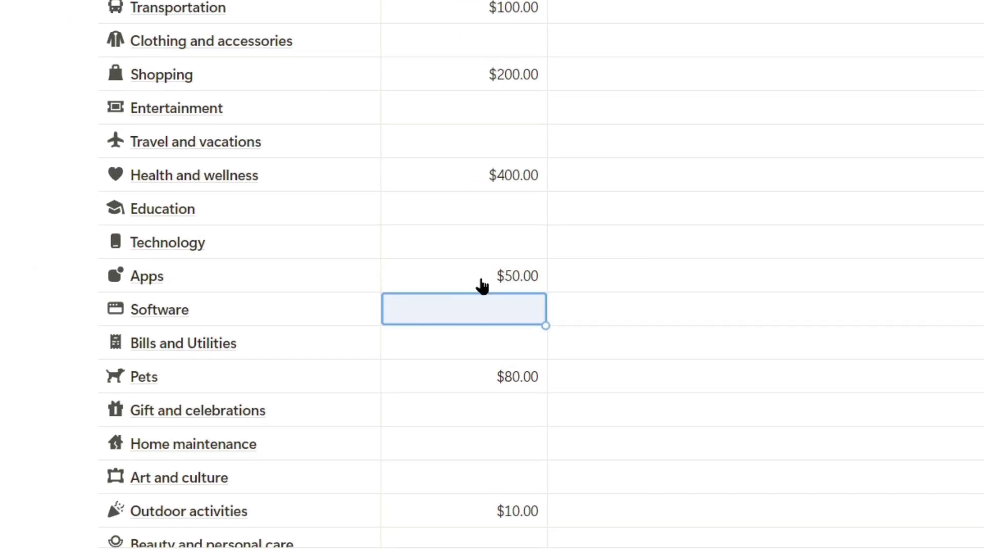
{"action": "left_click", "coordinate": [532, 103]}
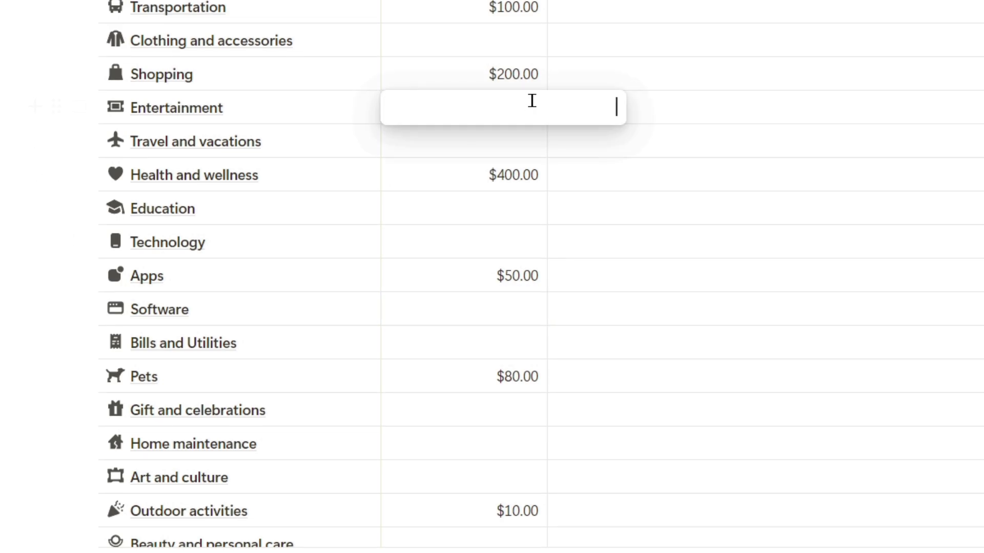
{"action": "type", "text": "100"}
{"action": "key", "text": "Return"}
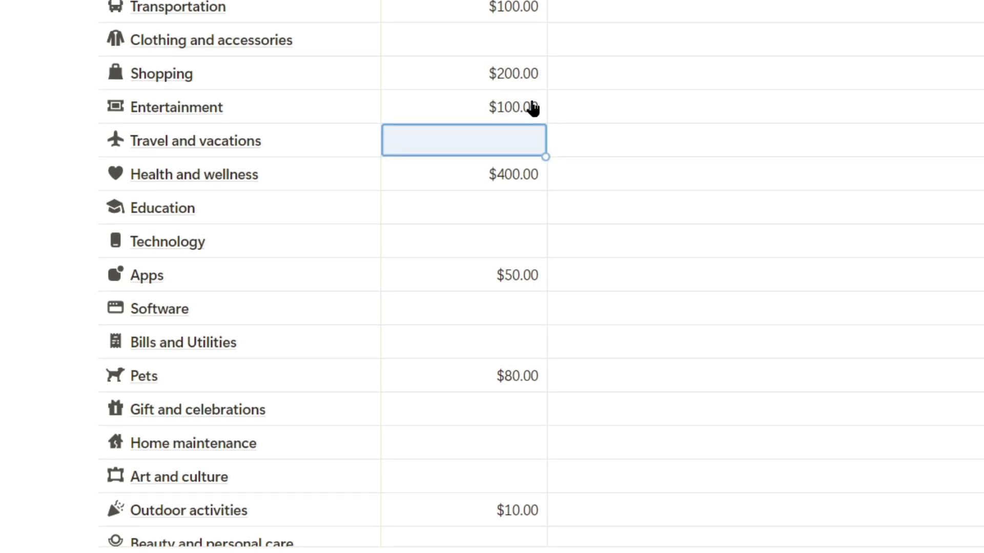
{"action": "scroll", "coordinate": [344, 289], "scroll_direction": "up", "scroll_amount": 5}
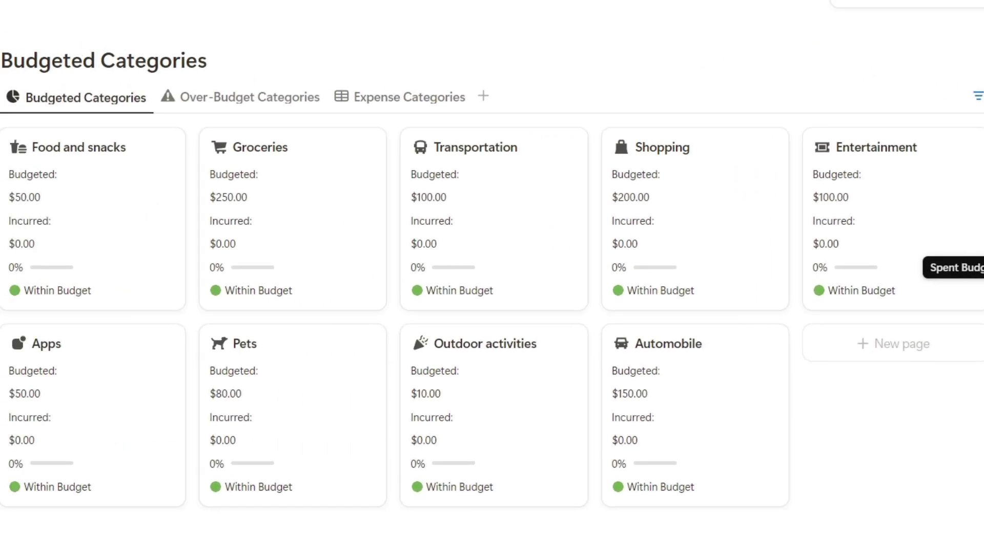
{"action": "left_click", "coordinate": [239, 102]}
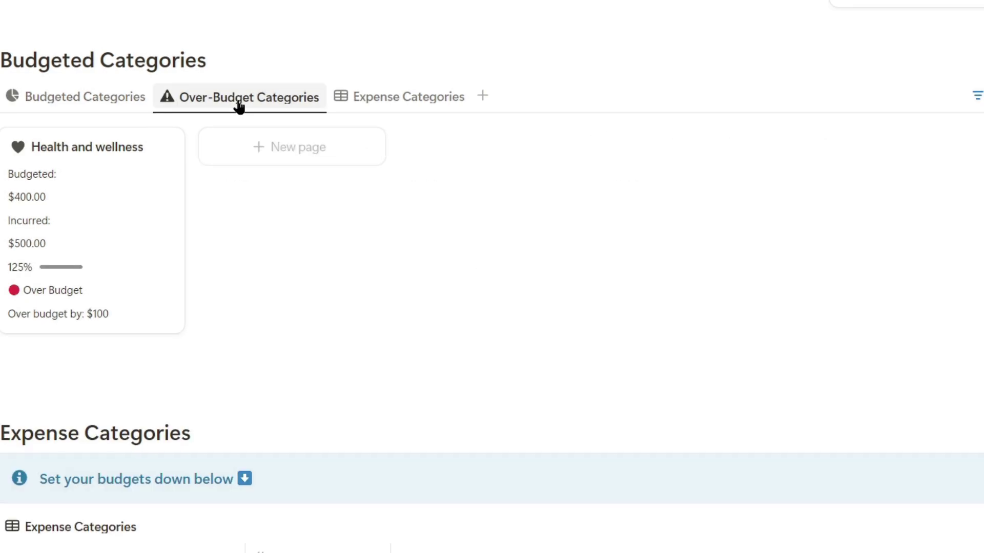
Switch Budgeted Categories between the Over-Budget, Expense Categories table and card views
{"action": "left_click", "coordinate": [100, 177]}
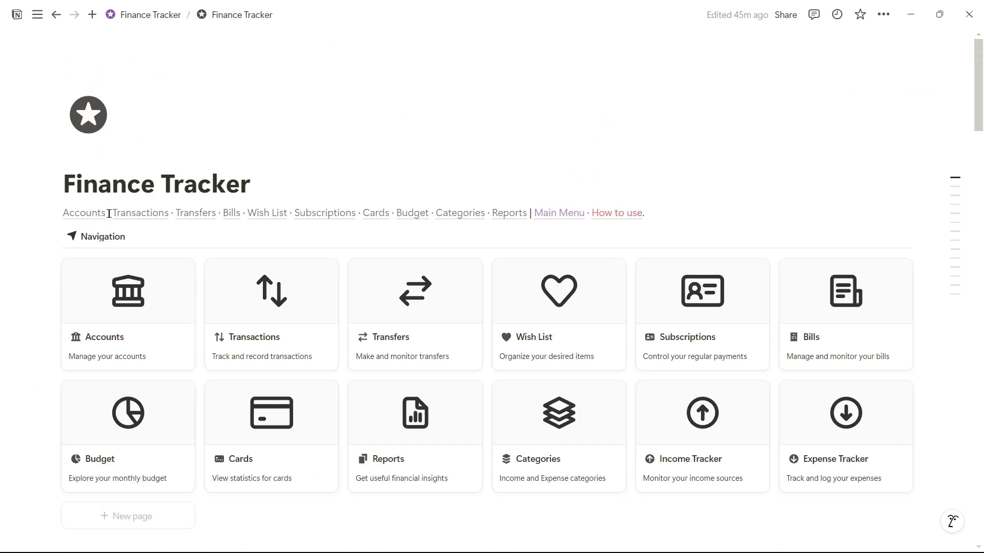
{"action": "scroll", "coordinate": [112, 211], "scroll_direction": "down", "scroll_amount": 1}
{"action": "scroll", "coordinate": [108, 219], "scroll_direction": "down", "scroll_amount": 4}
{"action": "scroll", "coordinate": [108, 219], "scroll_direction": "down", "scroll_amount": 4}
{"action": "scroll", "coordinate": [109, 218], "scroll_direction": "down", "scroll_amount": 3}
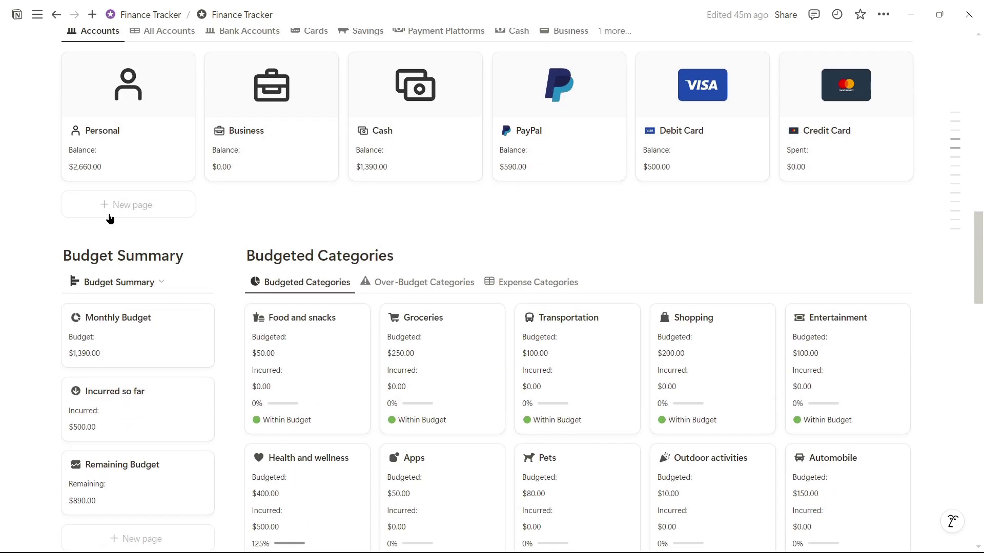
{"action": "scroll", "coordinate": [109, 219], "scroll_direction": "down", "scroll_amount": 3}
{"action": "scroll", "coordinate": [110, 219], "scroll_direction": "up", "scroll_amount": 1}
{"action": "scroll", "coordinate": [110, 219], "scroll_direction": "up", "scroll_amount": 1}
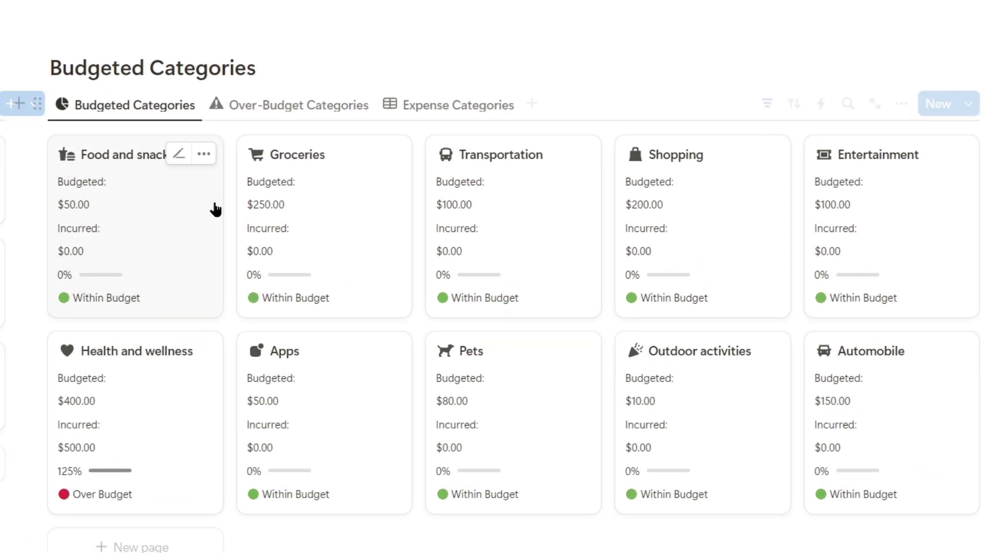
{"action": "mouse_move", "coordinate": [306, 492]}
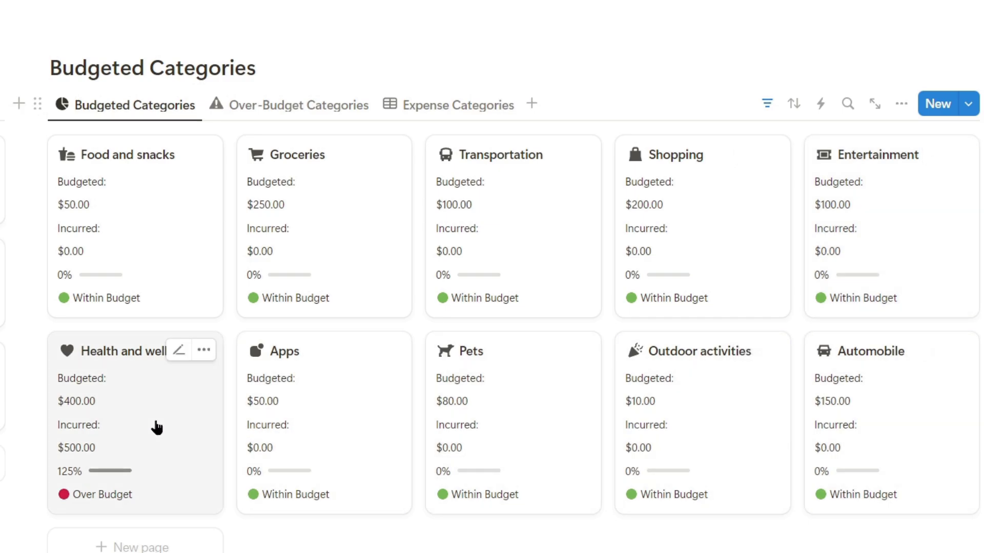
{"action": "left_click", "coordinate": [288, 102]}
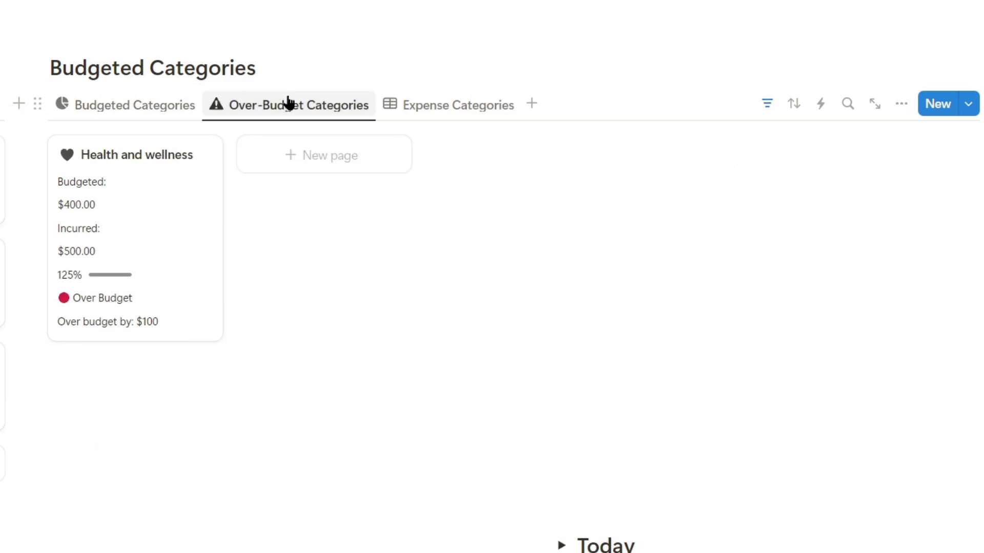
{"action": "left_click", "coordinate": [425, 105]}
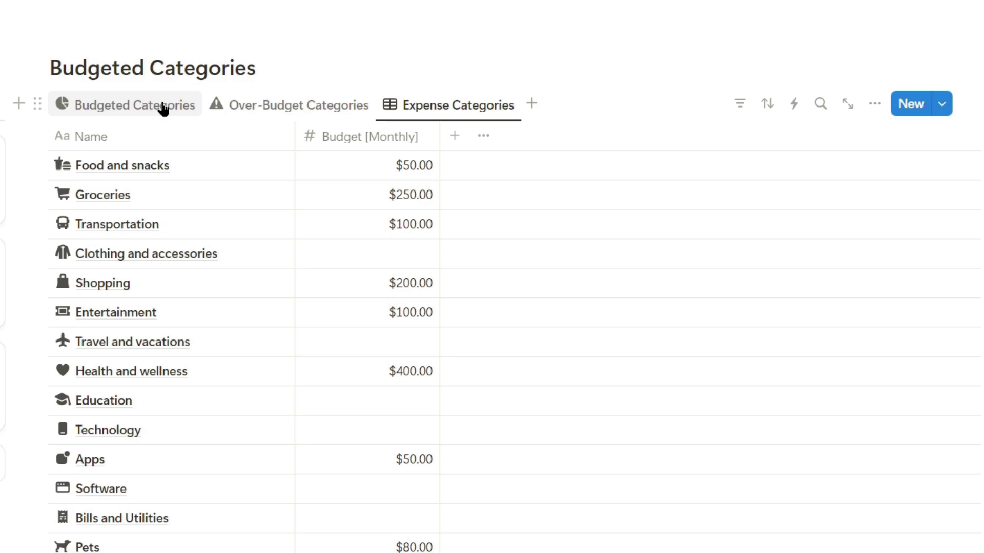
{"action": "left_click", "coordinate": [162, 105]}
{"action": "scroll", "coordinate": [325, 154], "scroll_direction": "up", "scroll_amount": 10}
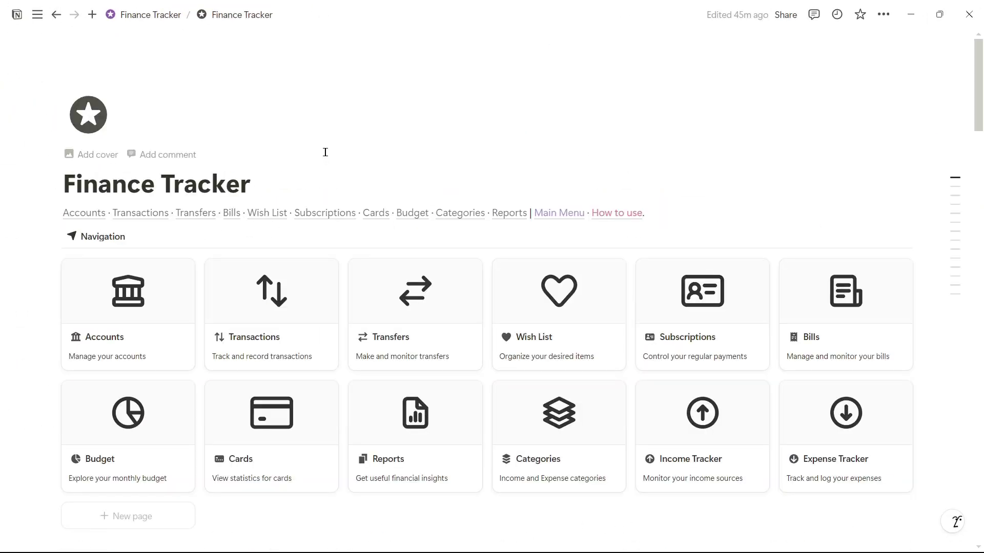
Open Categories and preview the My Business and Home decor category pages
{"action": "left_click", "coordinate": [616, 467]}
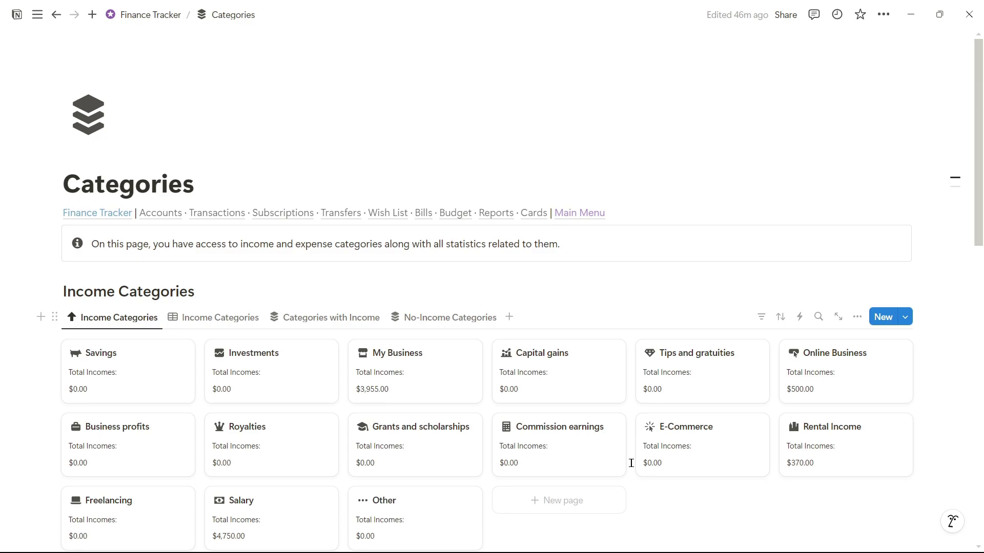
{"action": "scroll", "coordinate": [631, 463], "scroll_direction": "down", "scroll_amount": 2}
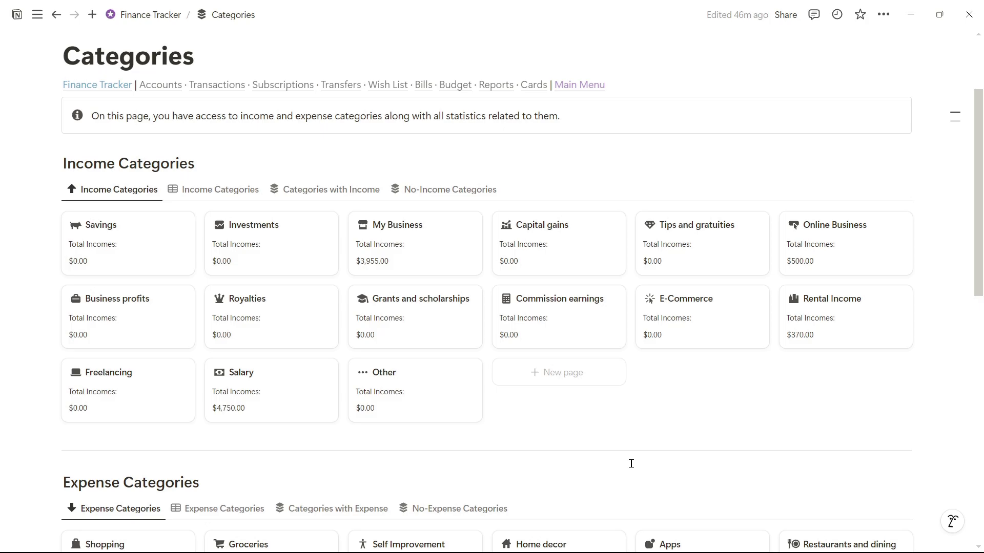
{"action": "left_click", "coordinate": [423, 258]}
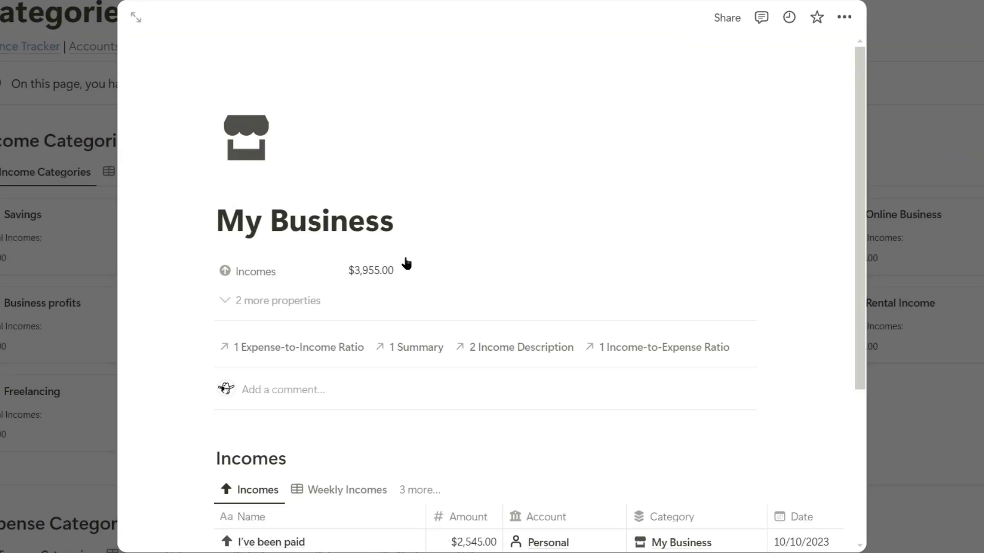
{"action": "scroll", "coordinate": [406, 263], "scroll_direction": "down", "scroll_amount": 3}
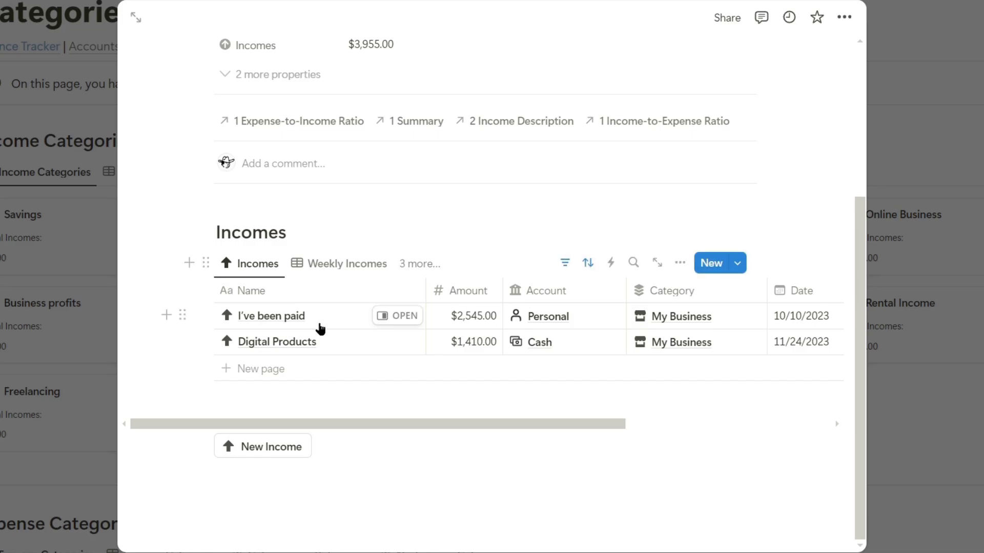
{"action": "scroll", "coordinate": [319, 344], "scroll_direction": "up", "scroll_amount": 3}
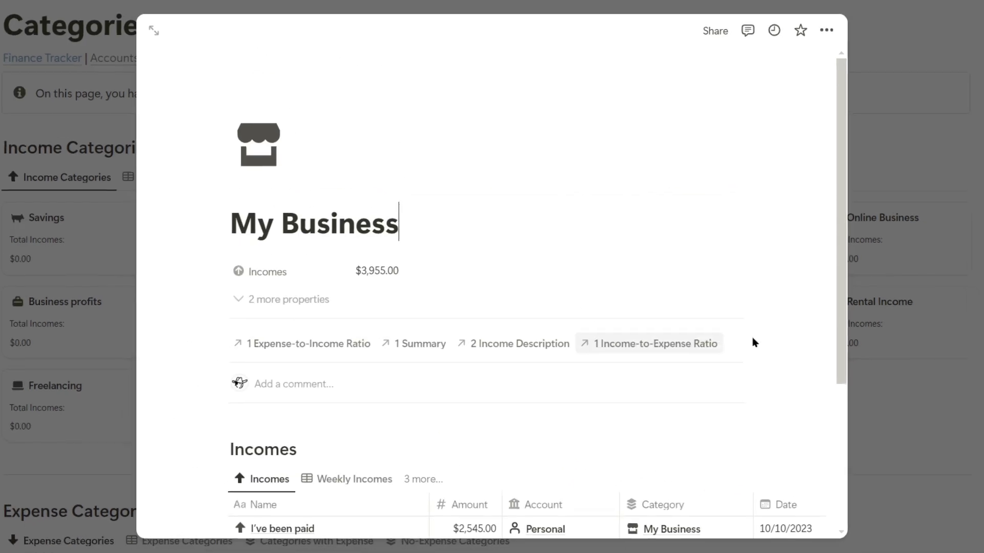
{"action": "left_click", "coordinate": [861, 360]}
{"action": "scroll", "coordinate": [861, 361], "scroll_direction": "down", "scroll_amount": 3}
{"action": "scroll", "coordinate": [861, 366], "scroll_direction": "down", "scroll_amount": 2}
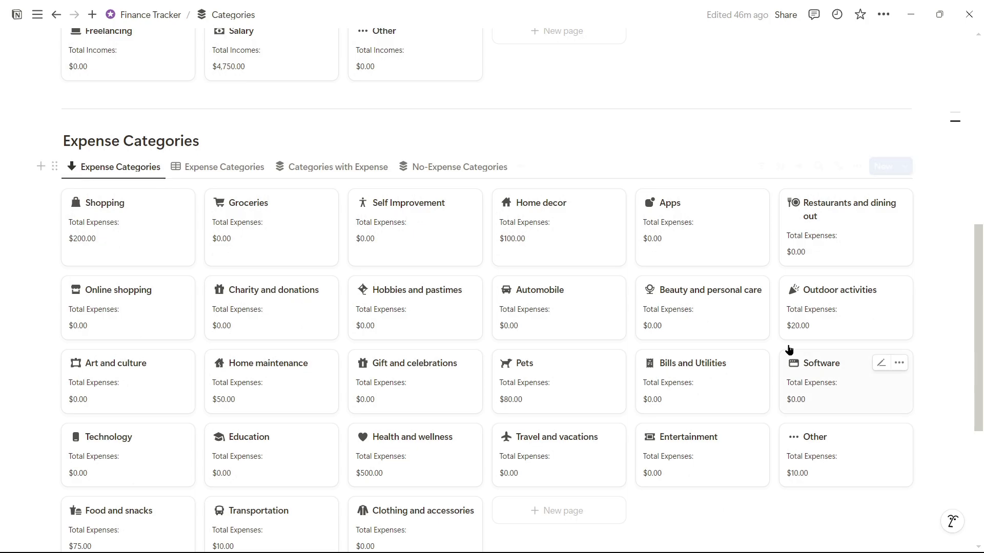
{"action": "left_click", "coordinate": [579, 253]}
{"action": "scroll", "coordinate": [593, 240], "scroll_direction": "down", "scroll_amount": 3}
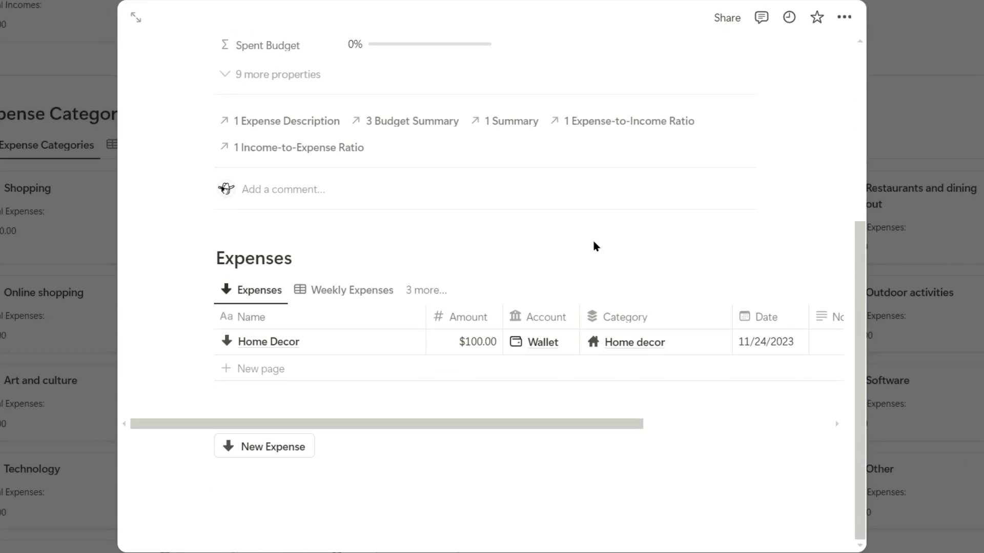
{"action": "scroll", "coordinate": [593, 240], "scroll_direction": "up", "scroll_amount": 3}
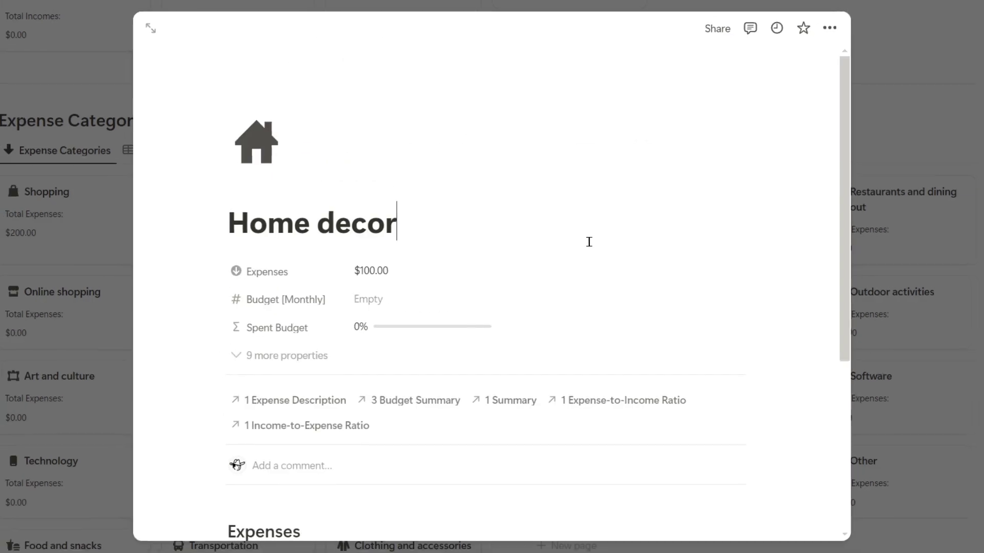
{"action": "left_click", "coordinate": [902, 266]}
{"action": "scroll", "coordinate": [904, 266], "scroll_direction": "up", "scroll_amount": 5}
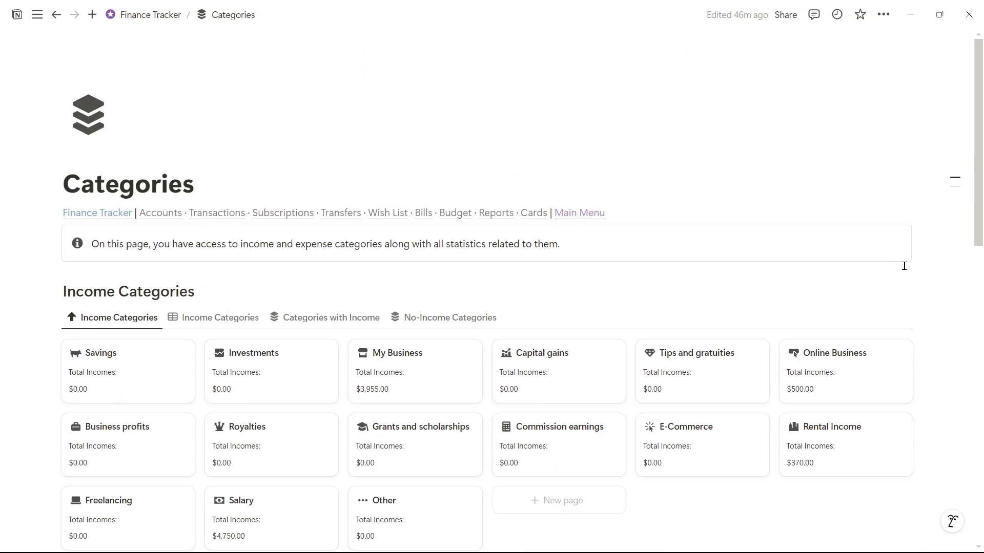
Go from Main Menu to the Wish List page and expand its Saving toggle
{"action": "left_click", "coordinate": [576, 216]}
{"action": "left_click", "coordinate": [589, 290]}
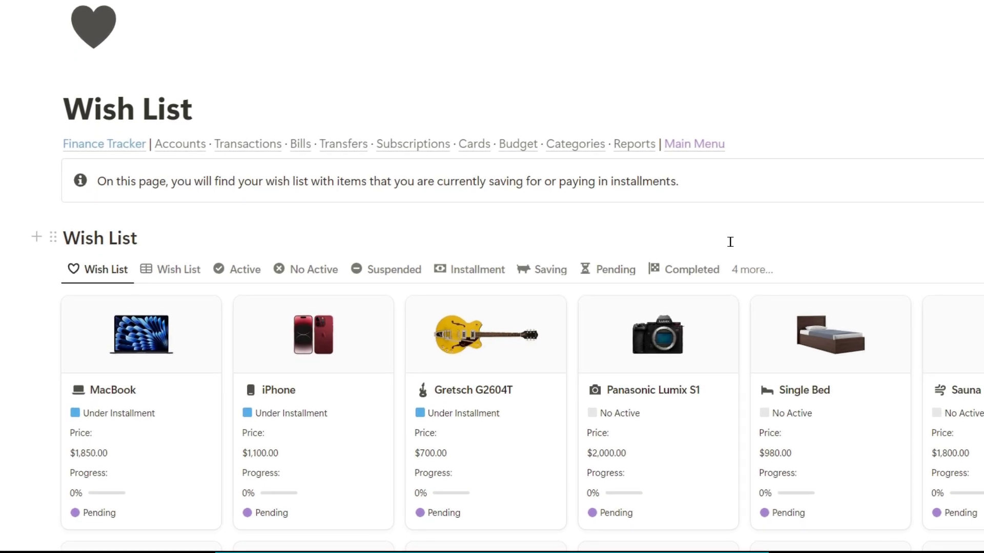
{"action": "scroll", "coordinate": [730, 244], "scroll_direction": "down", "scroll_amount": 3}
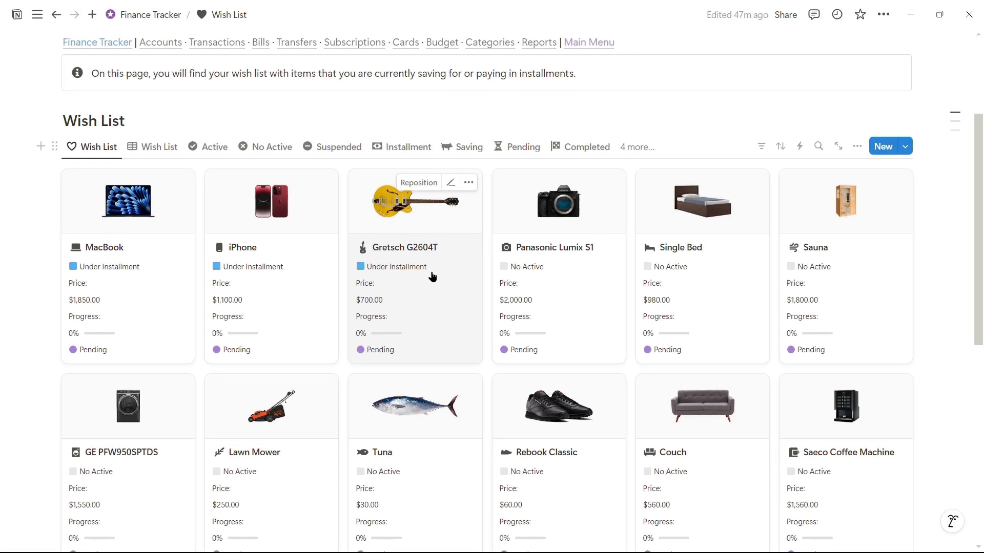
{"action": "scroll", "coordinate": [432, 277], "scroll_direction": "down", "scroll_amount": 2}
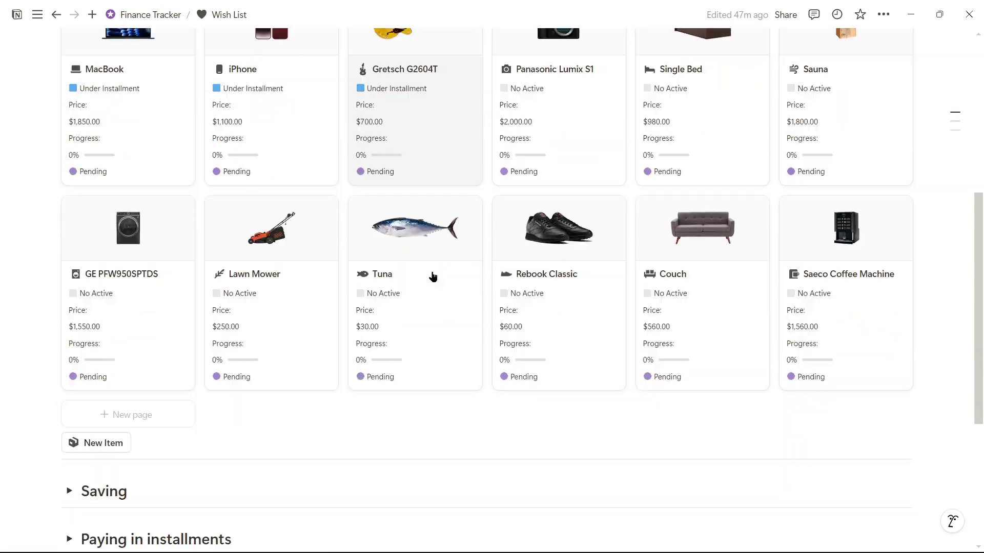
{"action": "scroll", "coordinate": [432, 277], "scroll_direction": "down", "scroll_amount": 1}
{"action": "scroll", "coordinate": [433, 276], "scroll_direction": "down", "scroll_amount": 2}
{"action": "left_click", "coordinate": [68, 242]}
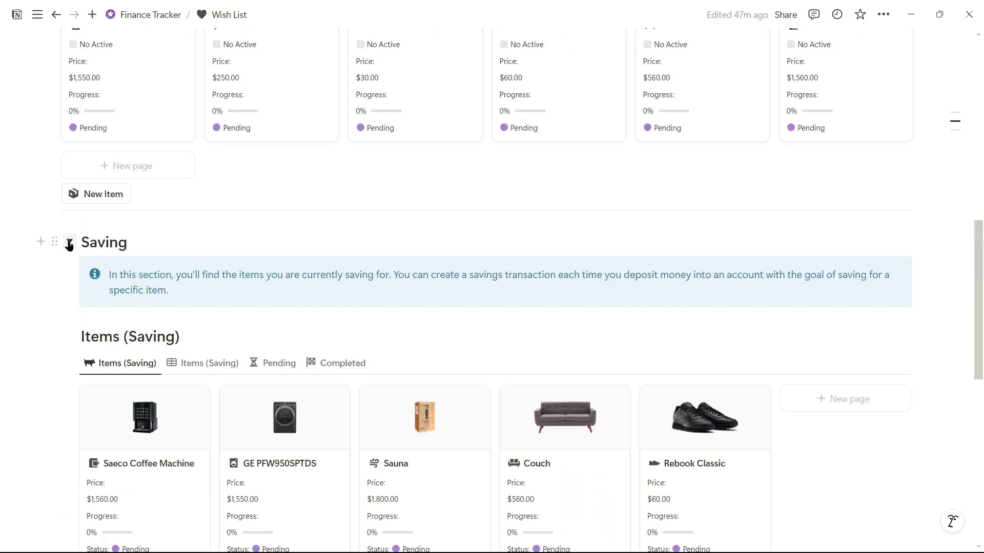
{"action": "scroll", "coordinate": [68, 241], "scroll_direction": "down", "scroll_amount": 2}
{"action": "scroll", "coordinate": [68, 241], "scroll_direction": "down", "scroll_amount": 1}
{"action": "scroll", "coordinate": [69, 242], "scroll_direction": "down", "scroll_amount": 2}
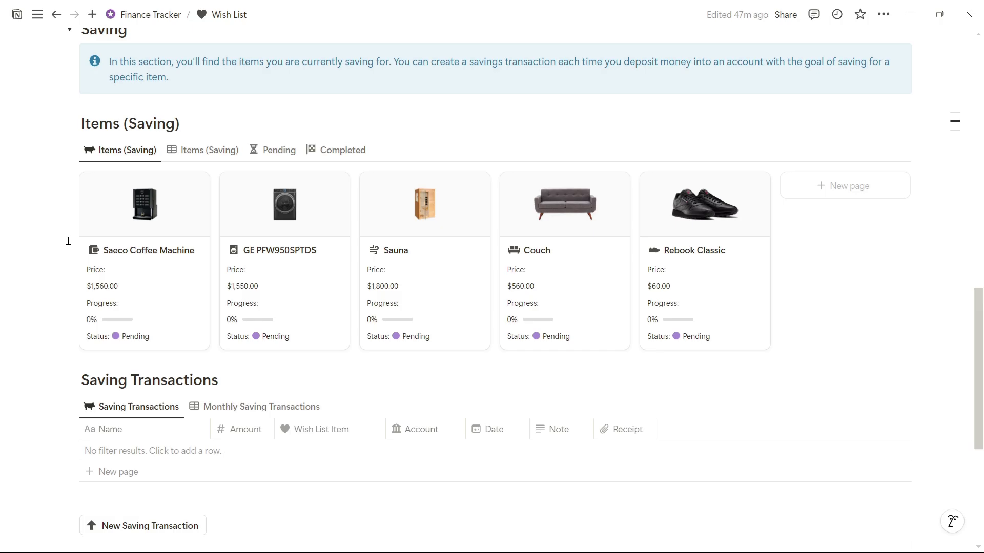
{"action": "scroll", "coordinate": [69, 241], "scroll_direction": "down", "scroll_amount": 2}
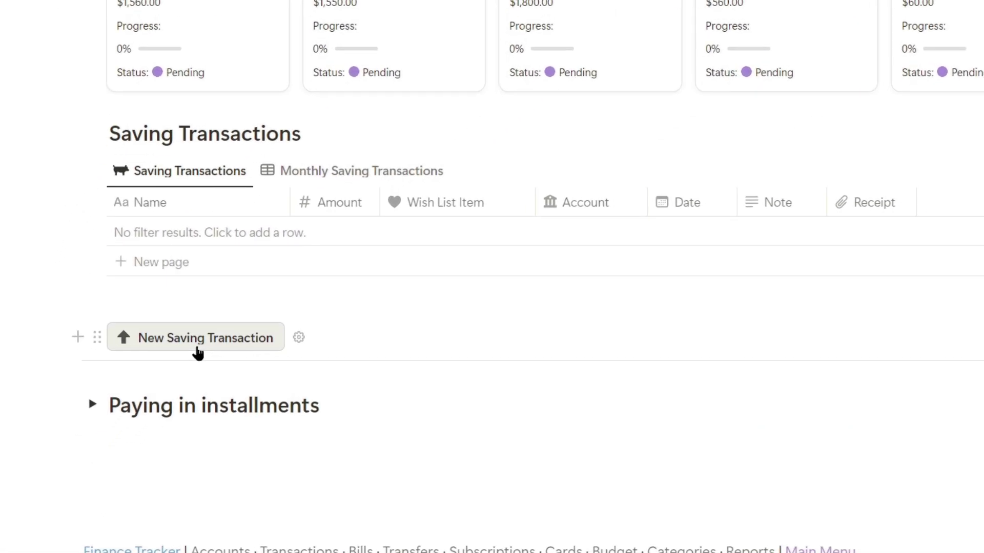
Add a $200.00 'Couch Savings' saving transaction linked to the Couch wish list item
{"action": "left_click", "coordinate": [144, 401]}
{"action": "left_click", "coordinate": [327, 231]}
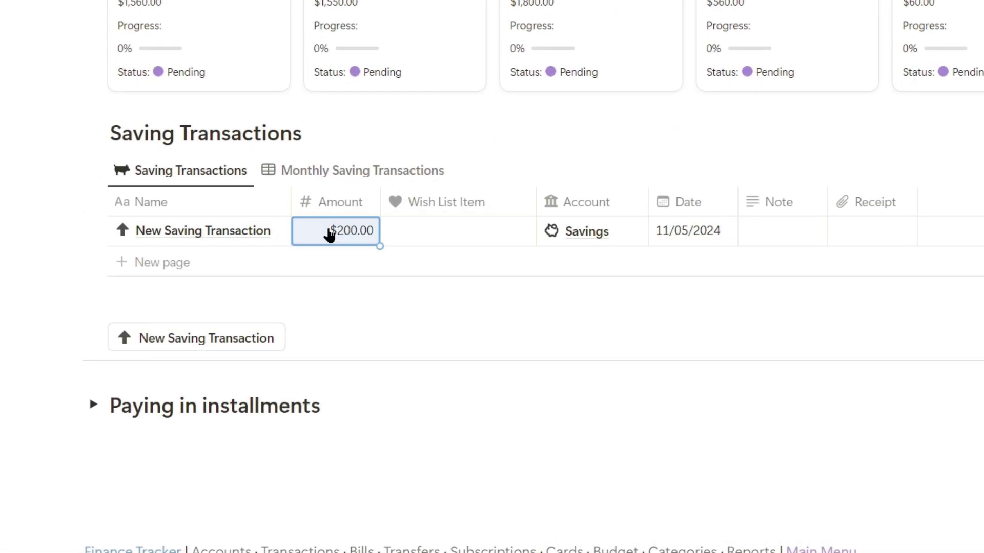
{"action": "left_click", "coordinate": [171, 223]}
{"action": "key", "text": "ctrl+a"}
{"action": "type", "text": "Couch S"}
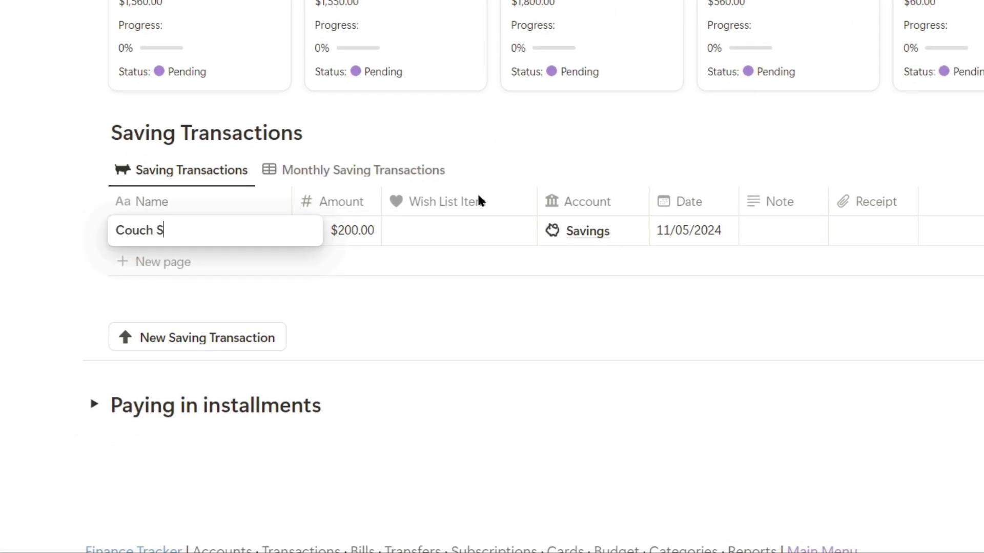
{"action": "type", "text": "avings"}
{"action": "key", "text": "Return"}
{"action": "left_click", "coordinate": [481, 231]}
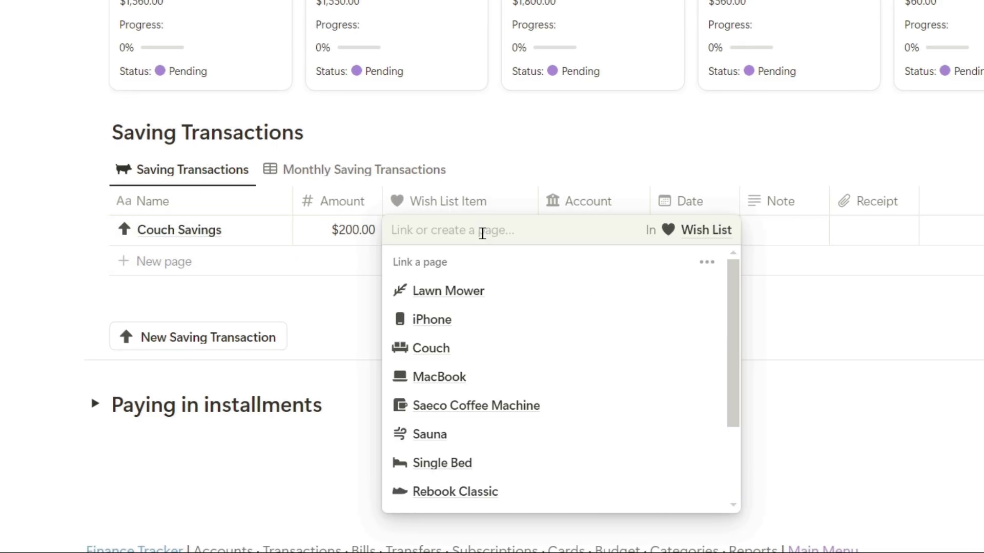
{"action": "left_click", "coordinate": [478, 348]}
{"action": "key", "text": "Escape"}
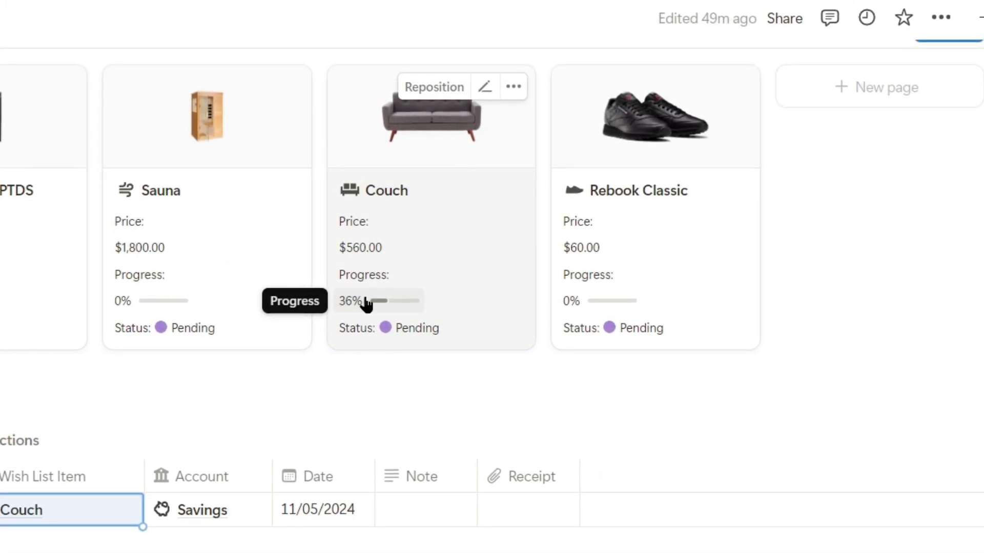
{"action": "scroll", "coordinate": [338, 264], "scroll_direction": "up", "scroll_amount": 3}
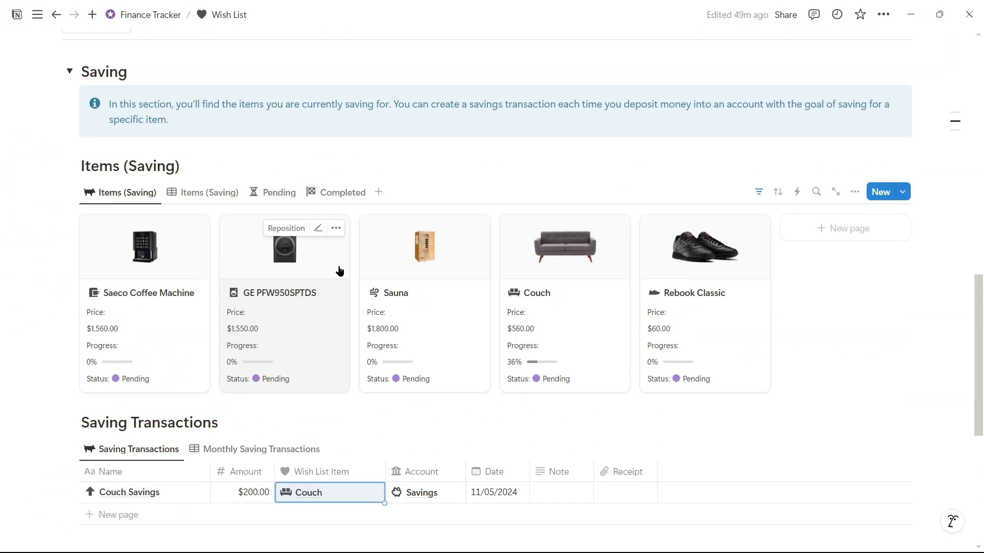
Add a $350.00 'Guitar Payment' installment from PayPal, linked to the Gretsch G2604T
{"action": "left_click", "coordinate": [68, 71]}
{"action": "left_click", "coordinate": [68, 273]}
{"action": "scroll", "coordinate": [66, 275], "scroll_direction": "down", "scroll_amount": 2}
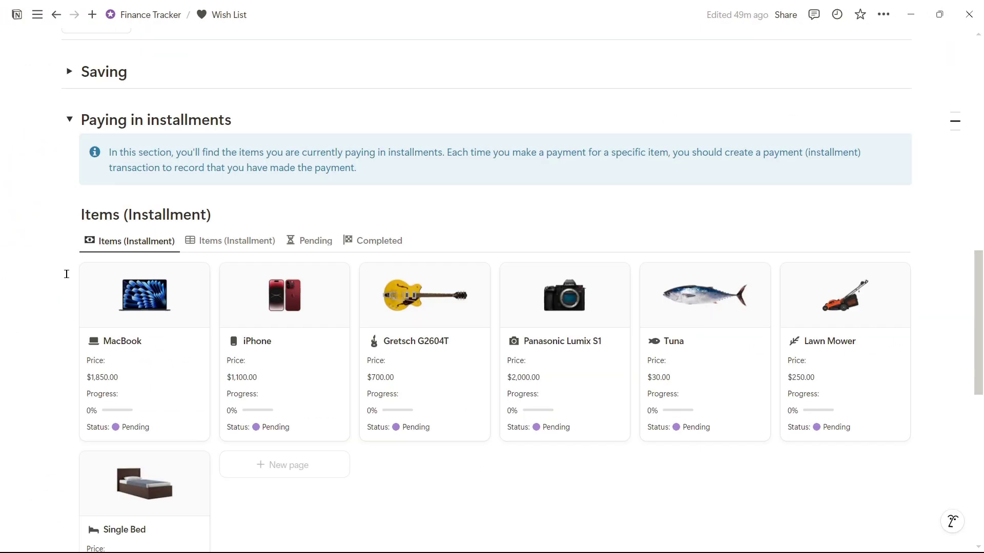
{"action": "scroll", "coordinate": [67, 274], "scroll_direction": "down", "scroll_amount": 1}
{"action": "scroll", "coordinate": [454, 334], "scroll_direction": "down", "scroll_amount": 1}
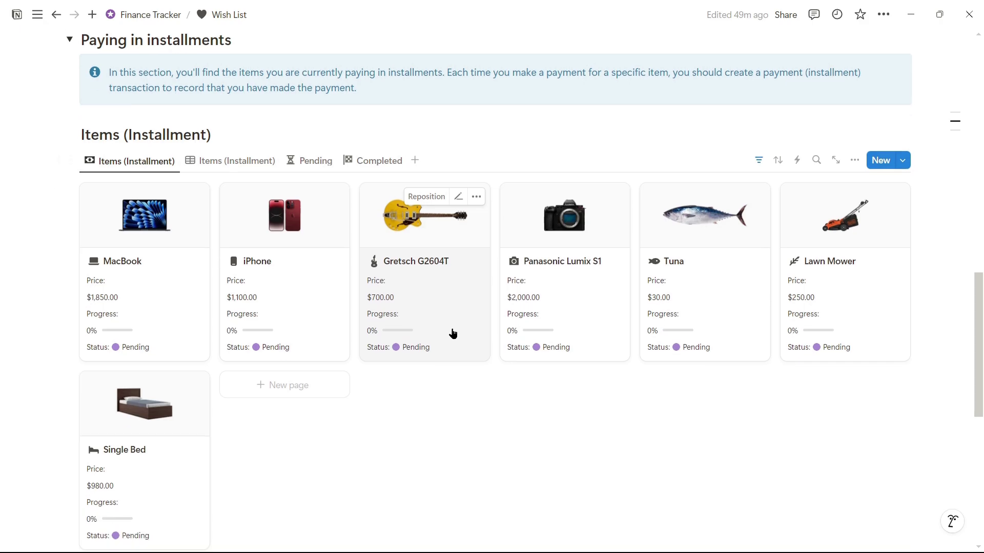
{"action": "scroll", "coordinate": [461, 333], "scroll_direction": "down", "scroll_amount": 5}
{"action": "left_click", "coordinate": [120, 515]}
{"action": "left_click", "coordinate": [135, 434]}
{"action": "type", "text": "Guitar Payment"}
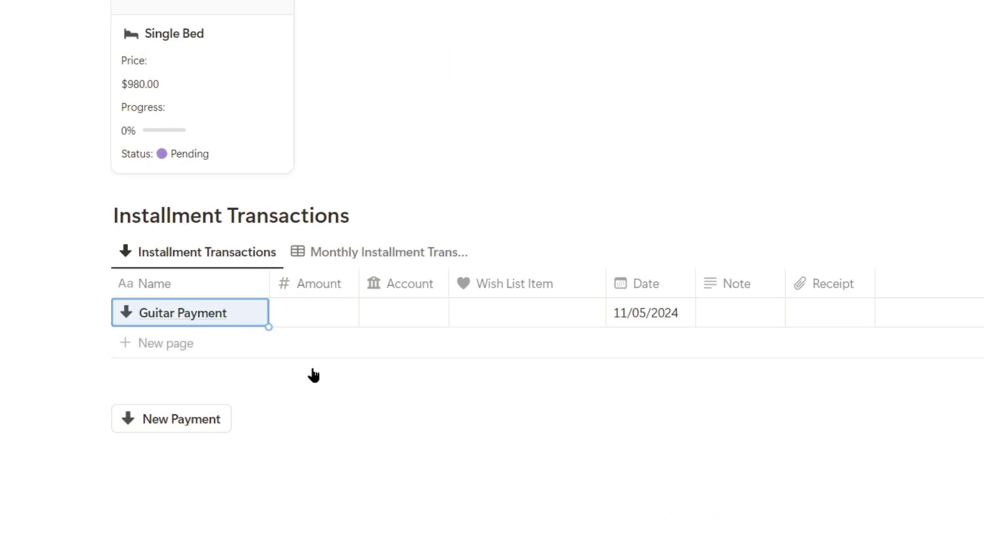
{"action": "left_click", "coordinate": [313, 313]}
{"action": "left_click", "coordinate": [407, 314]}
{"action": "type", "text": "$350.00"}
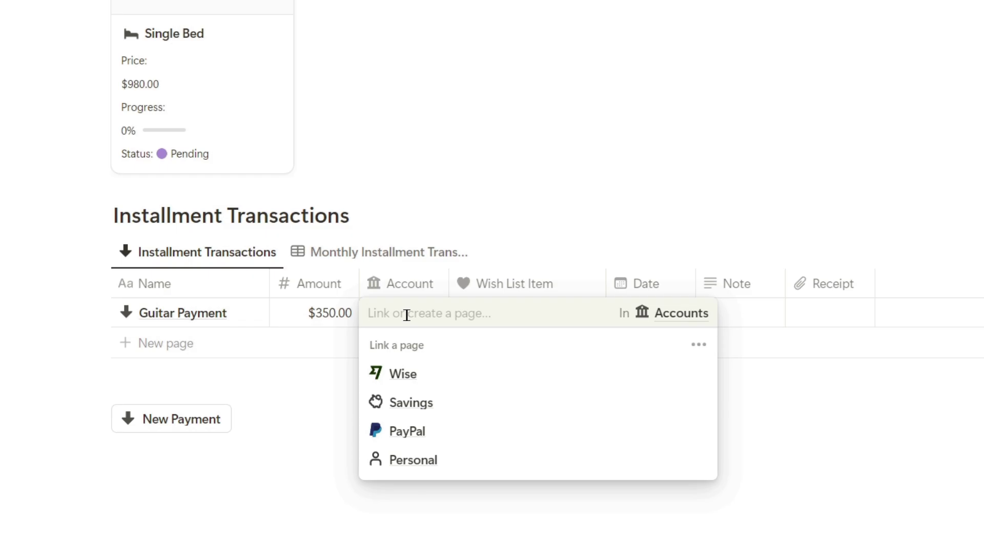
{"action": "left_click", "coordinate": [412, 435]}
{"action": "left_click", "coordinate": [521, 311]}
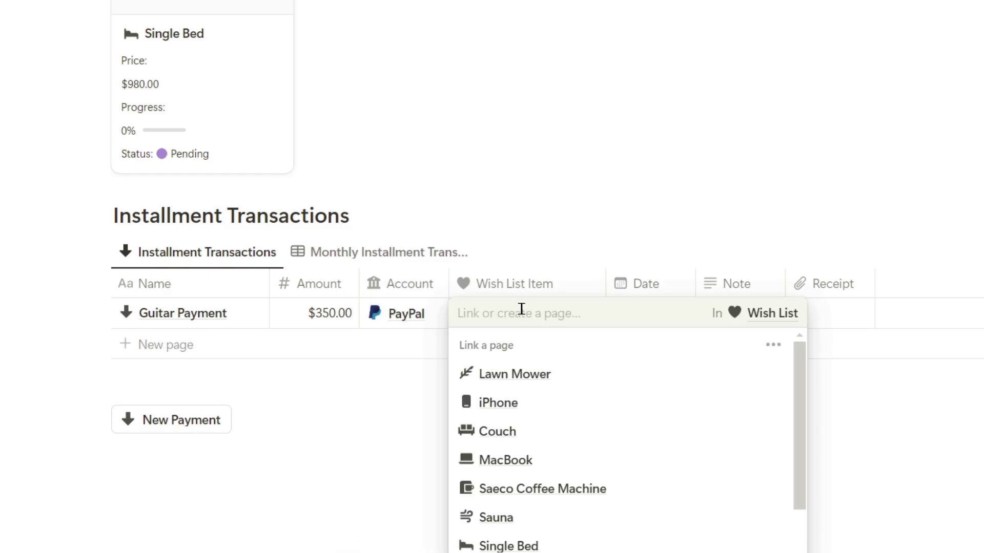
{"action": "scroll", "coordinate": [544, 508], "scroll_direction": "down", "scroll_amount": 2}
{"action": "left_click", "coordinate": [543, 518]}
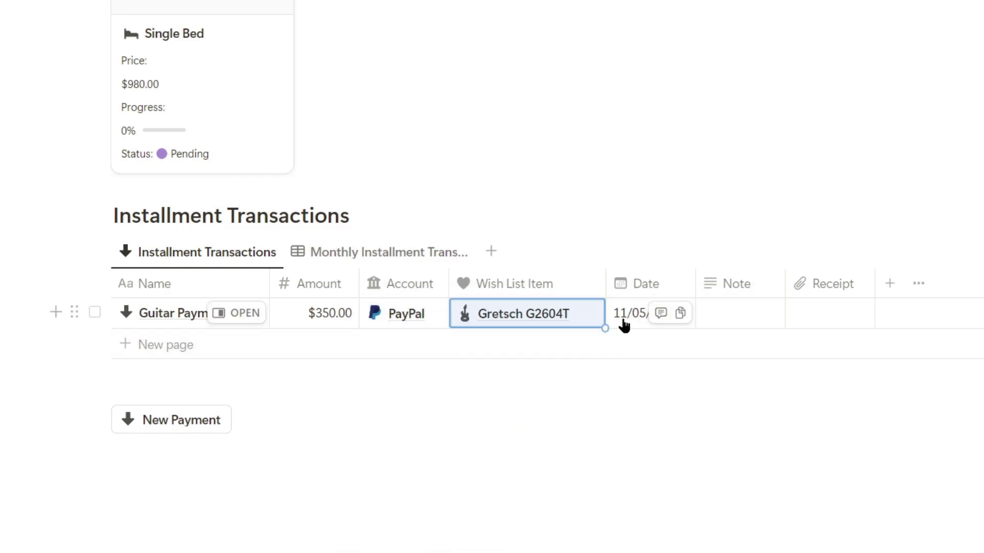
{"action": "scroll", "coordinate": [627, 378], "scroll_direction": "up", "scroll_amount": 4}
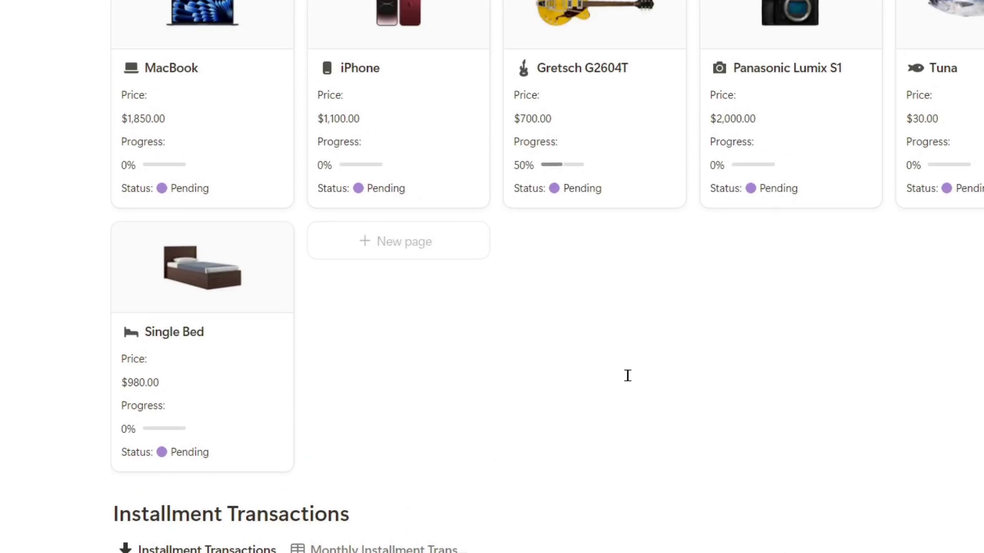
{"action": "scroll", "coordinate": [627, 375], "scroll_direction": "up", "scroll_amount": 1}
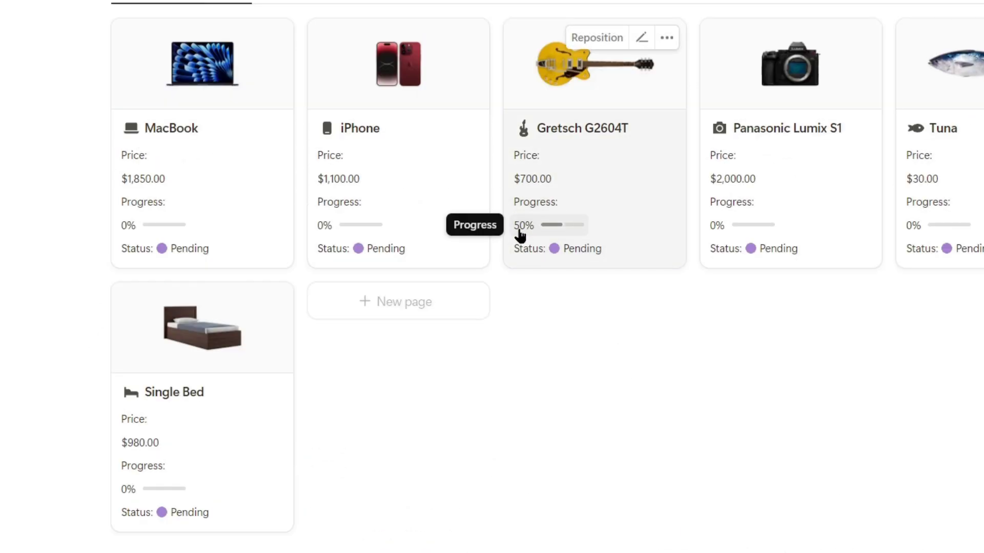
{"action": "scroll", "coordinate": [312, 367], "scroll_direction": "up", "scroll_amount": 2}
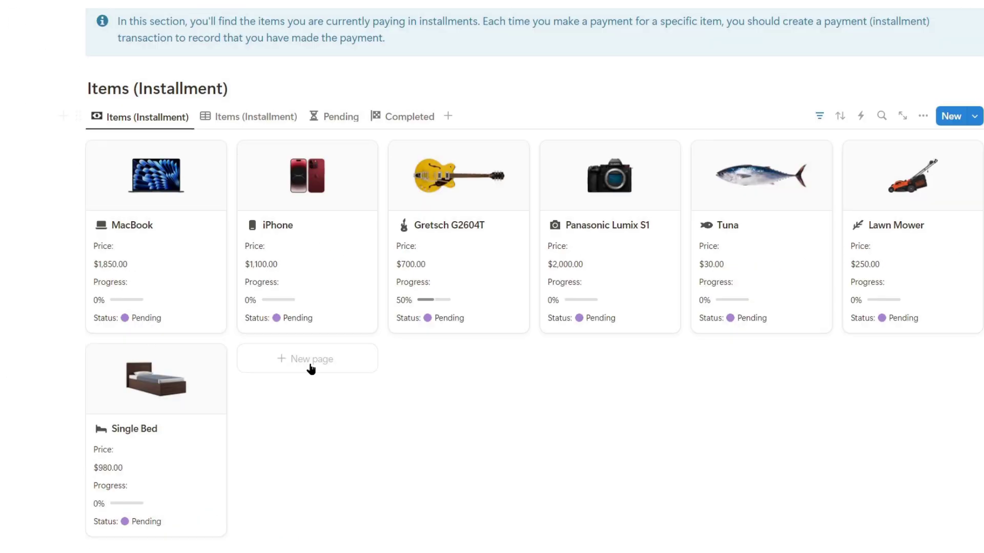
Collapse the installments section and go from the Main Menu to the Bills page
{"action": "left_click", "coordinate": [69, 333]}
{"action": "scroll", "coordinate": [426, 450], "scroll_direction": "up", "scroll_amount": 10}
{"action": "left_click", "coordinate": [595, 213]}
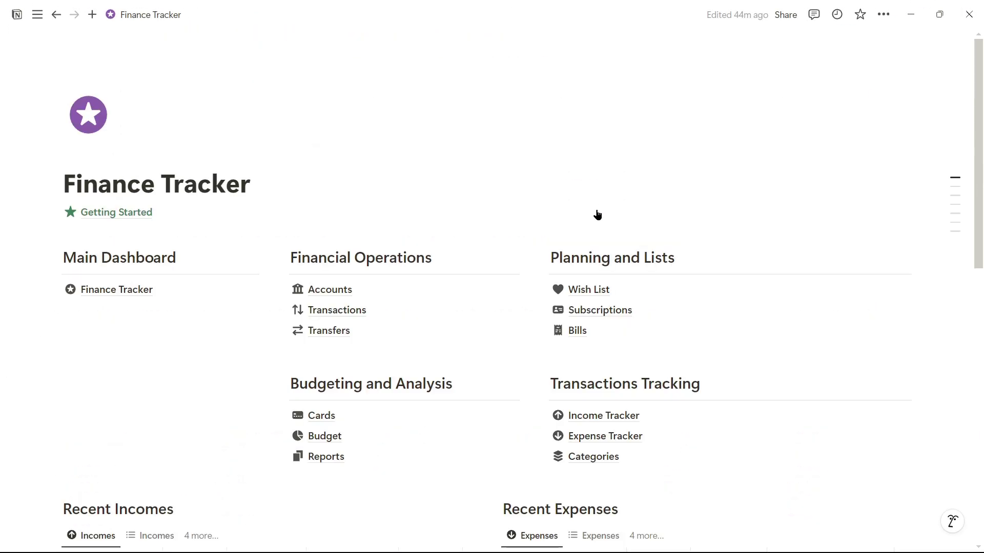
{"action": "left_click", "coordinate": [615, 332]}
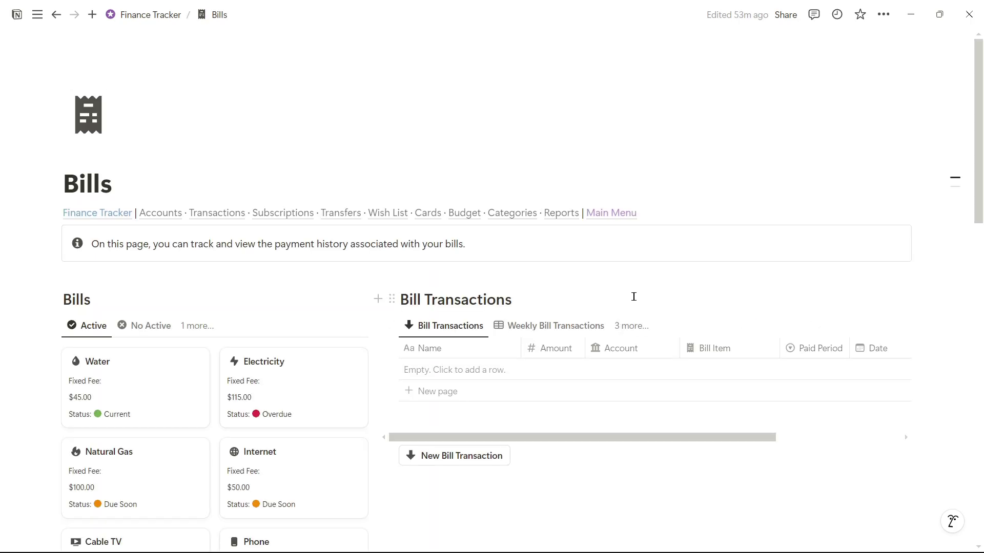
{"action": "scroll", "coordinate": [634, 297], "scroll_direction": "down", "scroll_amount": 3}
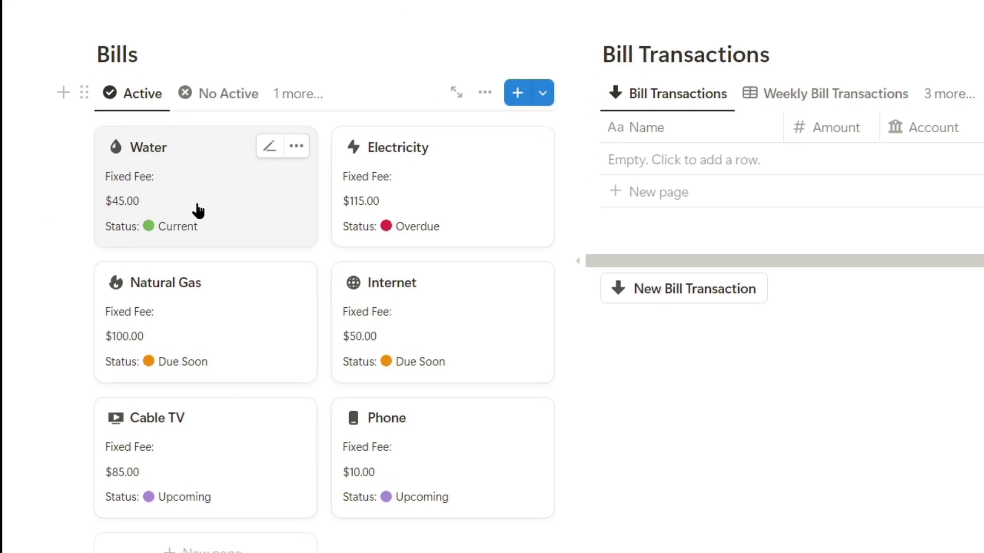
Browse the No Active, Grace Period, Active and full Bills views
{"action": "left_click", "coordinate": [218, 101]}
{"action": "left_click", "coordinate": [297, 93]}
{"action": "left_click", "coordinate": [308, 216]}
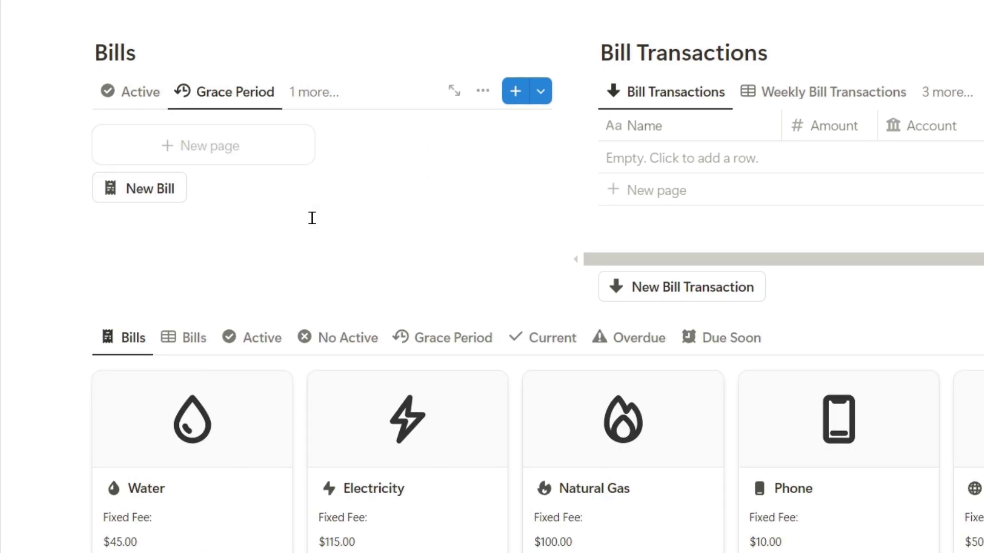
{"action": "left_click", "coordinate": [129, 94]}
{"action": "scroll", "coordinate": [211, 336], "scroll_direction": "down", "scroll_amount": 5}
{"action": "scroll", "coordinate": [213, 365], "scroll_direction": "down", "scroll_amount": 3}
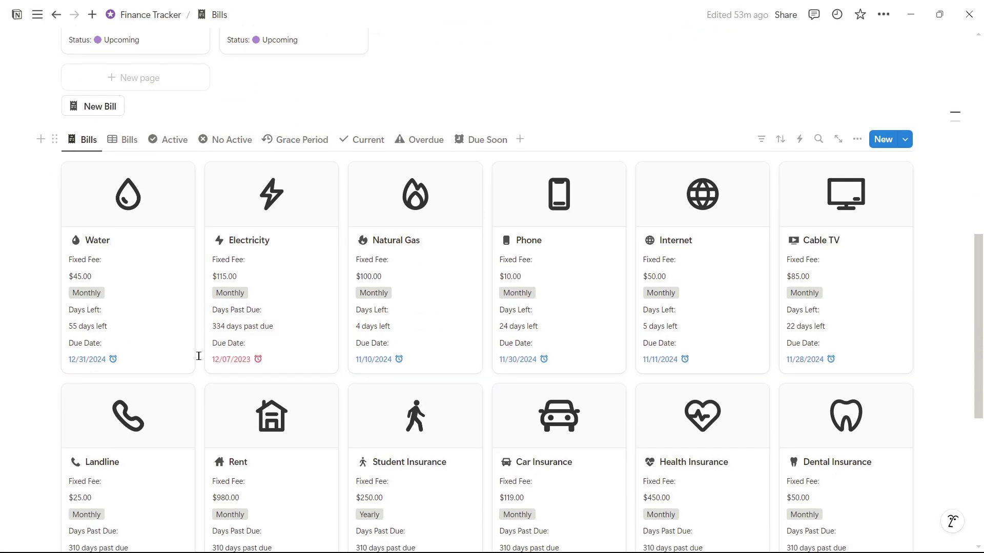
{"action": "scroll", "coordinate": [199, 356], "scroll_direction": "down", "scroll_amount": 2}
{"action": "left_click", "coordinate": [168, 54]}
{"action": "left_click", "coordinate": [226, 55]}
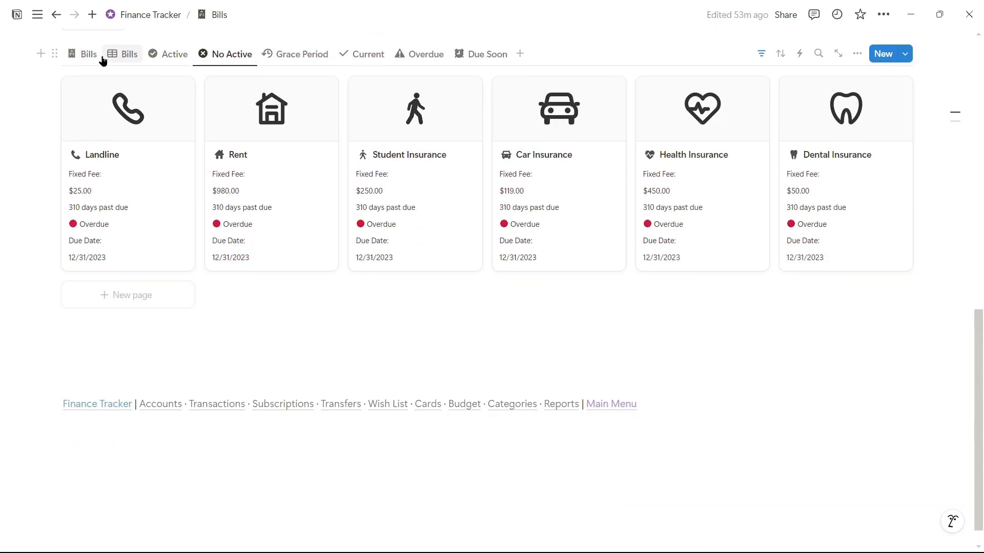
{"action": "left_click", "coordinate": [86, 54]}
{"action": "scroll", "coordinate": [199, 255], "scroll_direction": "down", "scroll_amount": 3}
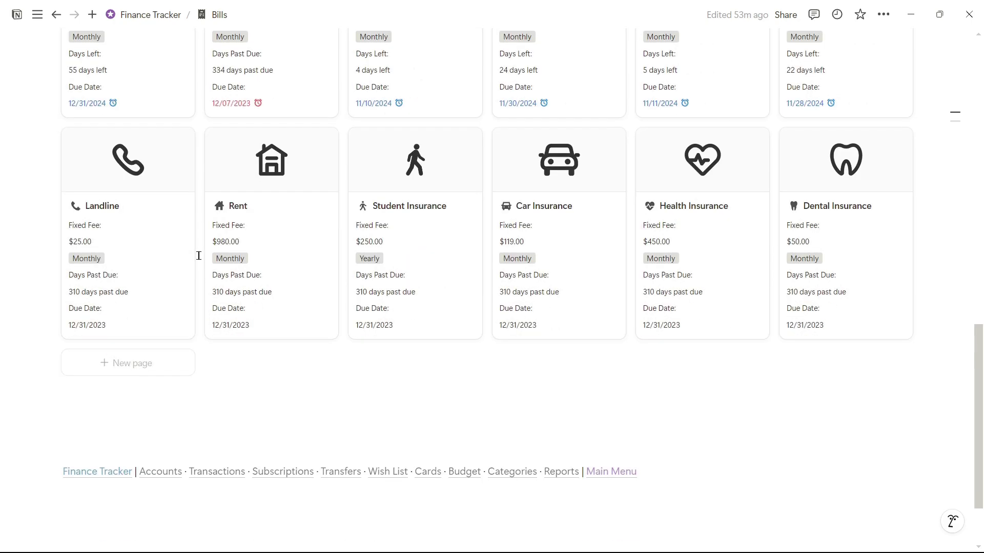
{"action": "scroll", "coordinate": [199, 255], "scroll_direction": "up", "scroll_amount": 4}
{"action": "scroll", "coordinate": [200, 255], "scroll_direction": "up", "scroll_amount": 2}
{"action": "scroll", "coordinate": [199, 255], "scroll_direction": "up", "scroll_amount": 3}
{"action": "scroll", "coordinate": [198, 257], "scroll_direction": "up", "scroll_amount": 2}
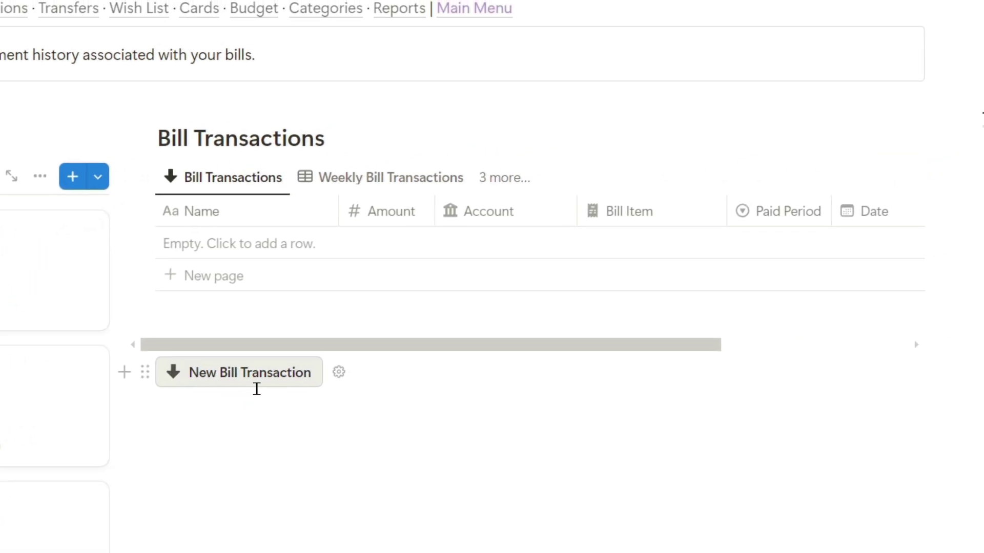
Add a $115.00 'Electricity Payment' bill transaction from Checking, linked to the Electricity bill
{"action": "left_click", "coordinate": [243, 385]}
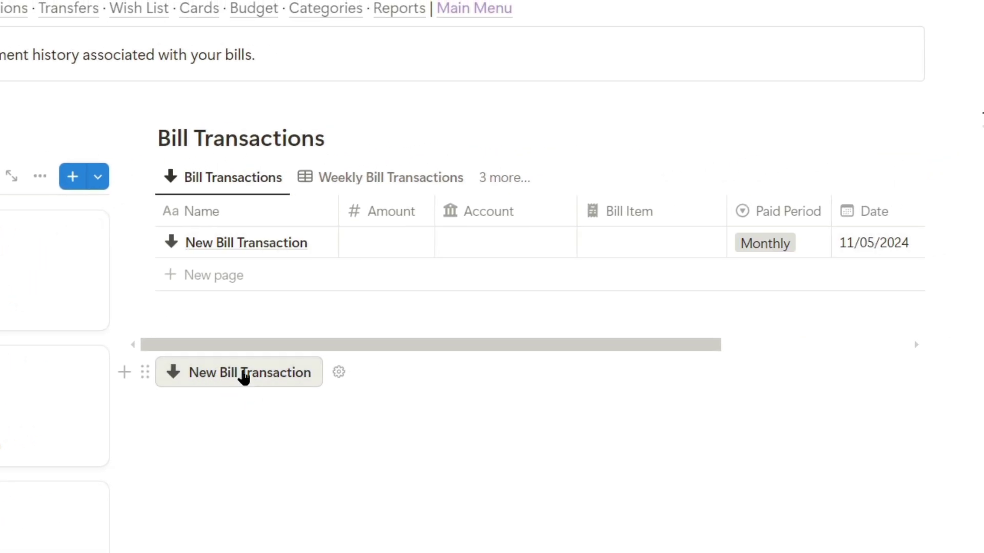
{"action": "type", "text": "Electricity Payment"}
{"action": "left_click", "coordinate": [375, 242]}
{"action": "type", "text": "11"}
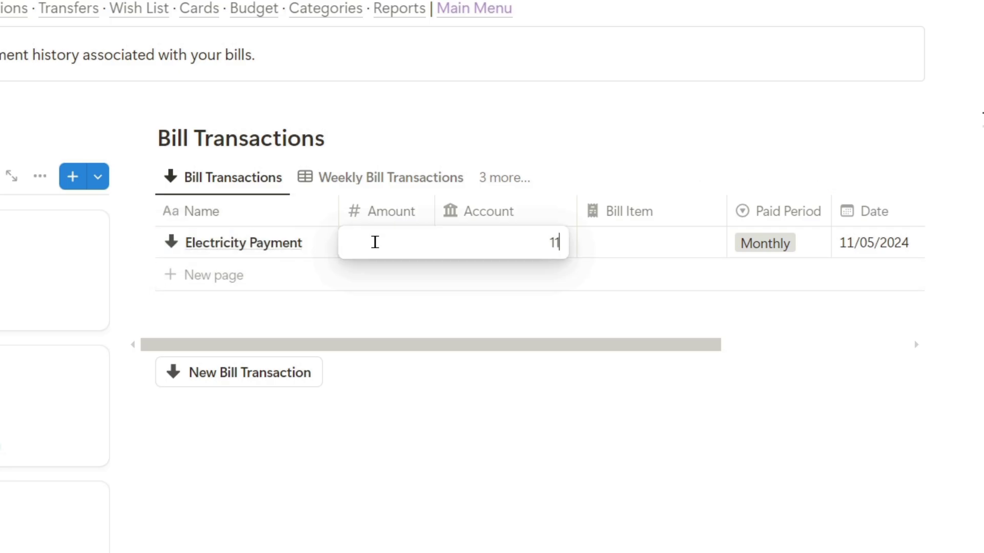
{"action": "type", "text": "5"}
{"action": "key", "text": "Return"}
{"action": "left_click", "coordinate": [483, 244]}
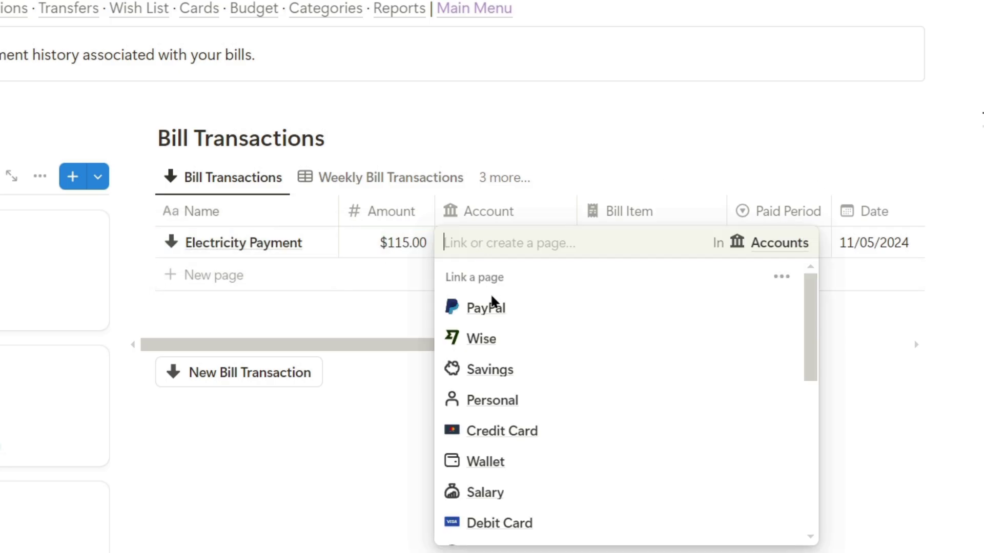
{"action": "scroll", "coordinate": [503, 369], "scroll_direction": "down", "scroll_amount": 3}
{"action": "left_click", "coordinate": [505, 366]}
{"action": "left_click", "coordinate": [664, 241]}
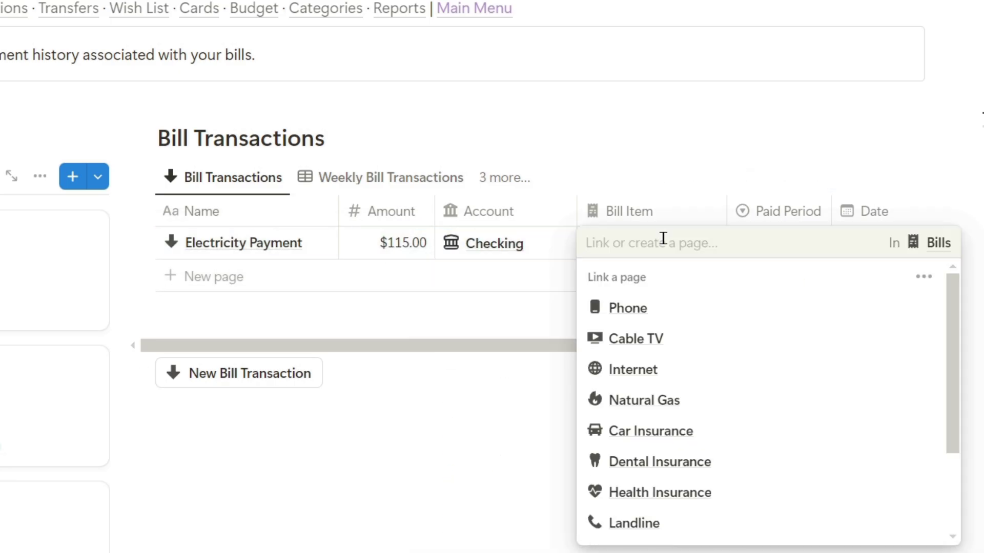
{"action": "scroll", "coordinate": [675, 433], "scroll_direction": "down", "scroll_amount": 2}
{"action": "left_click", "coordinate": [674, 433]}
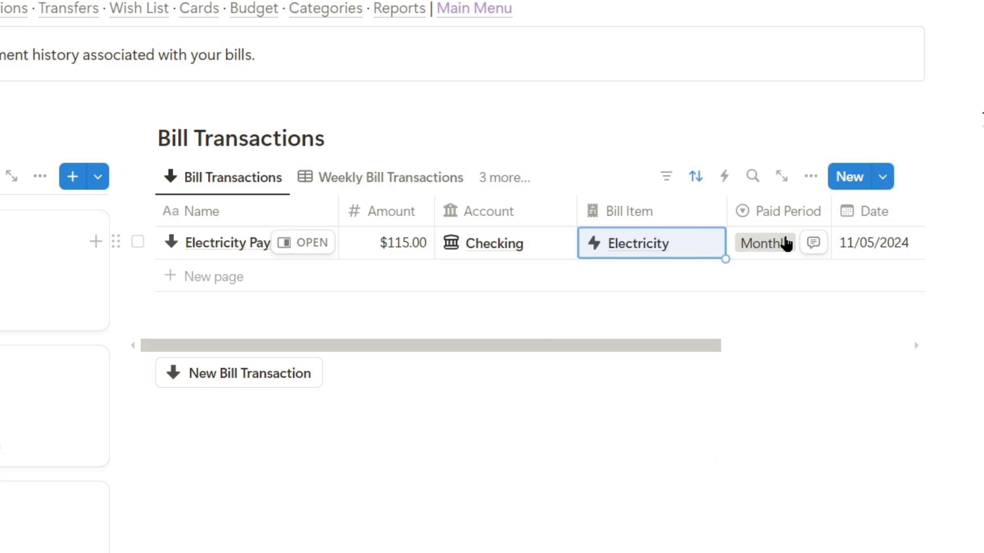
{"action": "scroll", "coordinate": [856, 256], "scroll_direction": "right", "scroll_amount": 2}
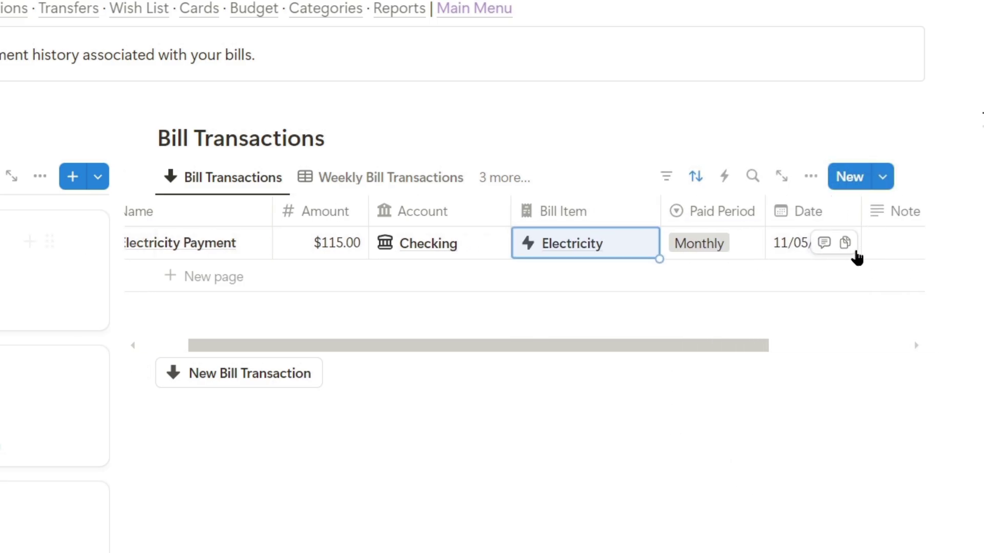
{"action": "scroll", "coordinate": [856, 257], "scroll_direction": "left", "scroll_amount": 2}
{"action": "left_click", "coordinate": [769, 133]}
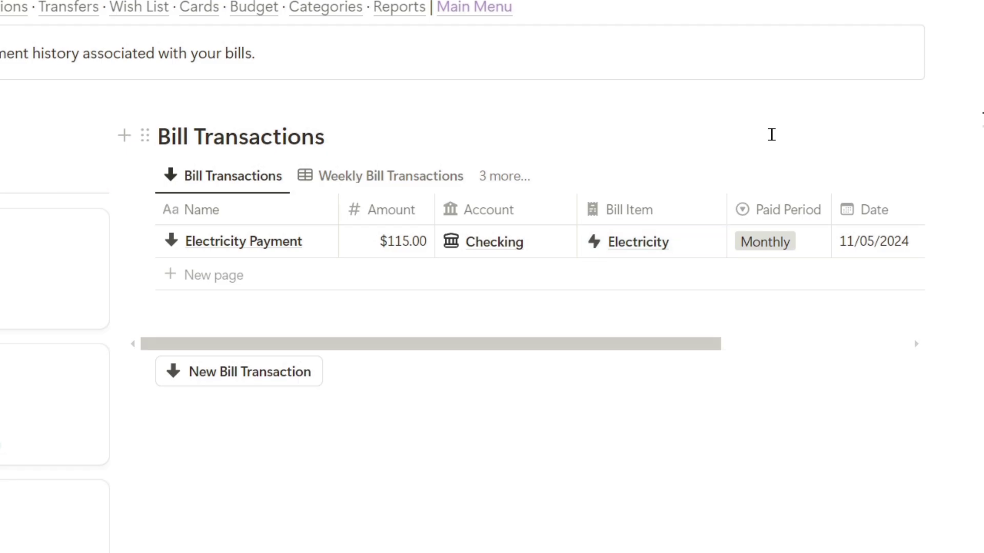
{"action": "scroll", "coordinate": [768, 122], "scroll_direction": "left", "scroll_amount": 3}
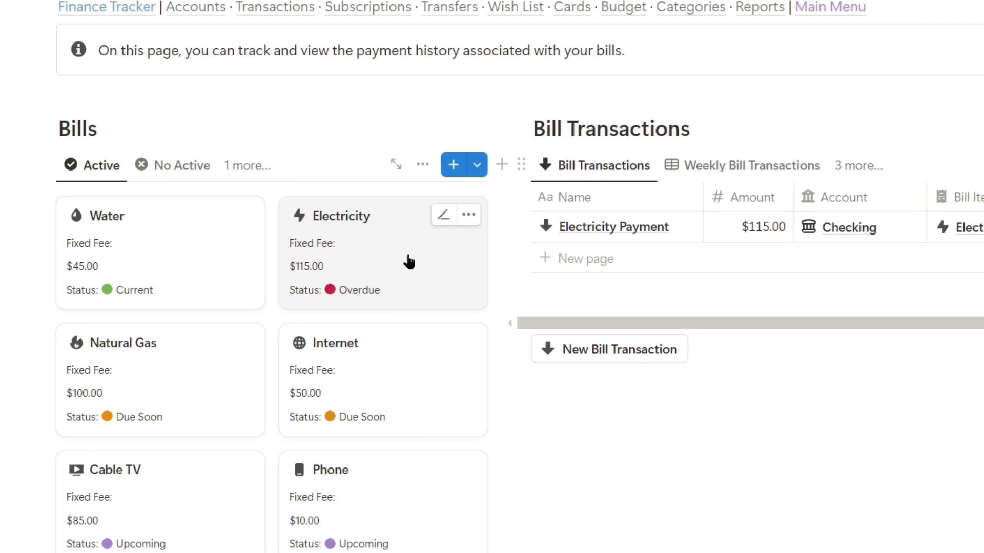
Change the Electricity bill's due date to 12/05/2024, then go back to the Main Menu
{"action": "left_click", "coordinate": [409, 262]}
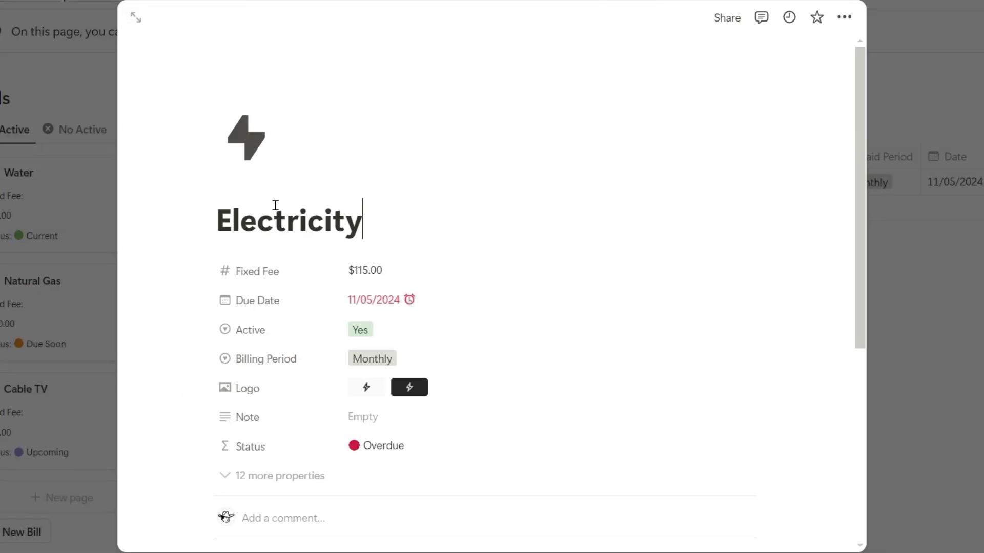
{"action": "left_click", "coordinate": [391, 309]}
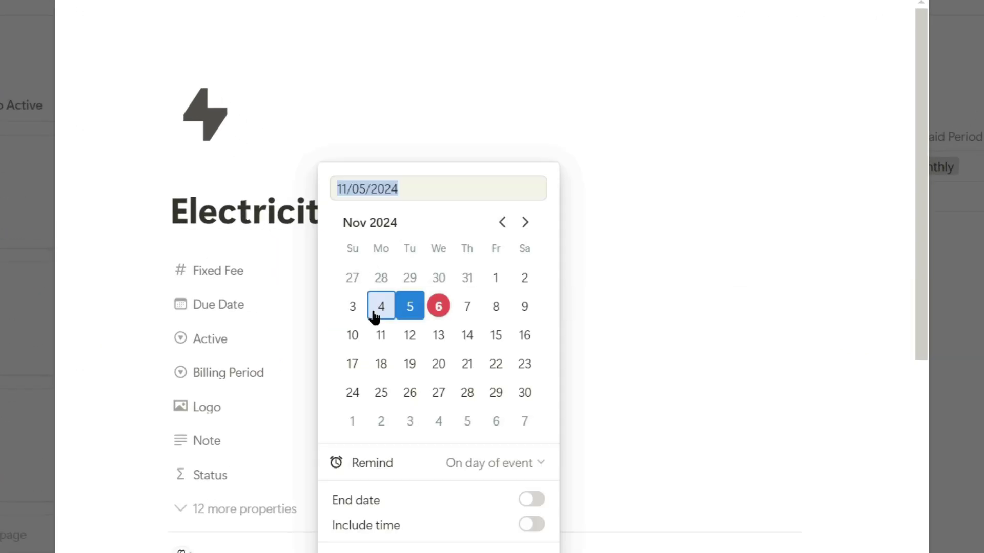
{"action": "left_click", "coordinate": [525, 223]}
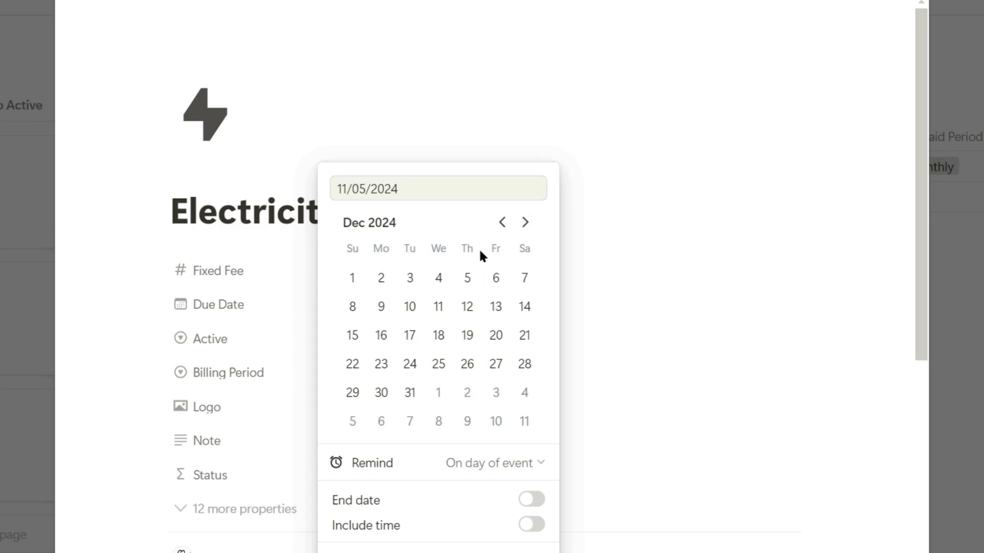
{"action": "left_click", "coordinate": [467, 277]}
{"action": "left_click", "coordinate": [684, 304]}
{"action": "key", "text": "Escape"}
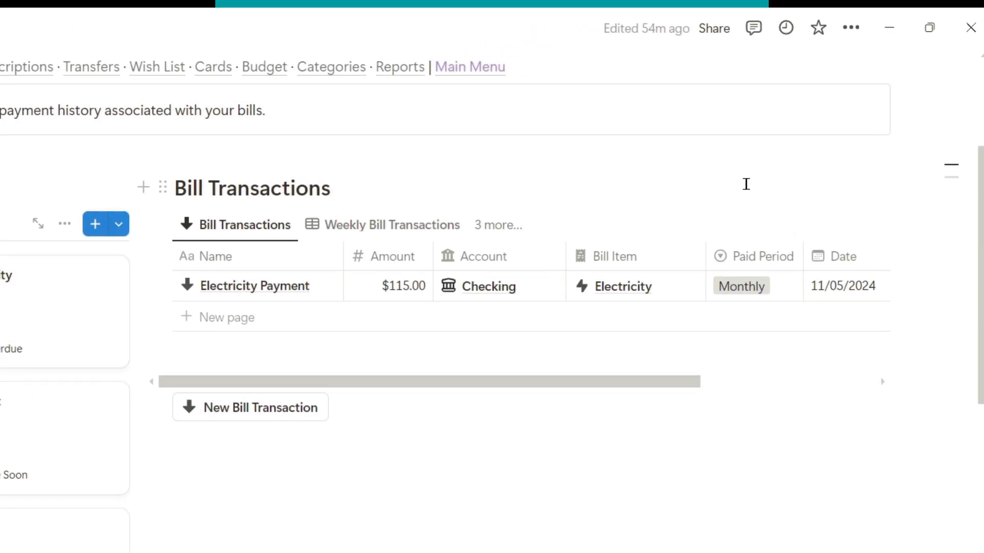
{"action": "left_click", "coordinate": [456, 306]}
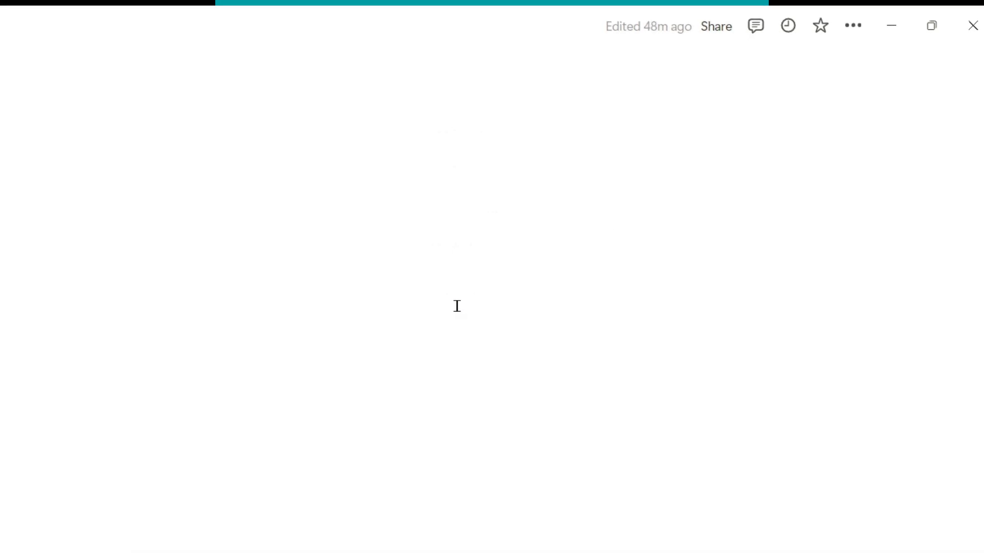
{"action": "mouse_move", "coordinate": [124, 155]}
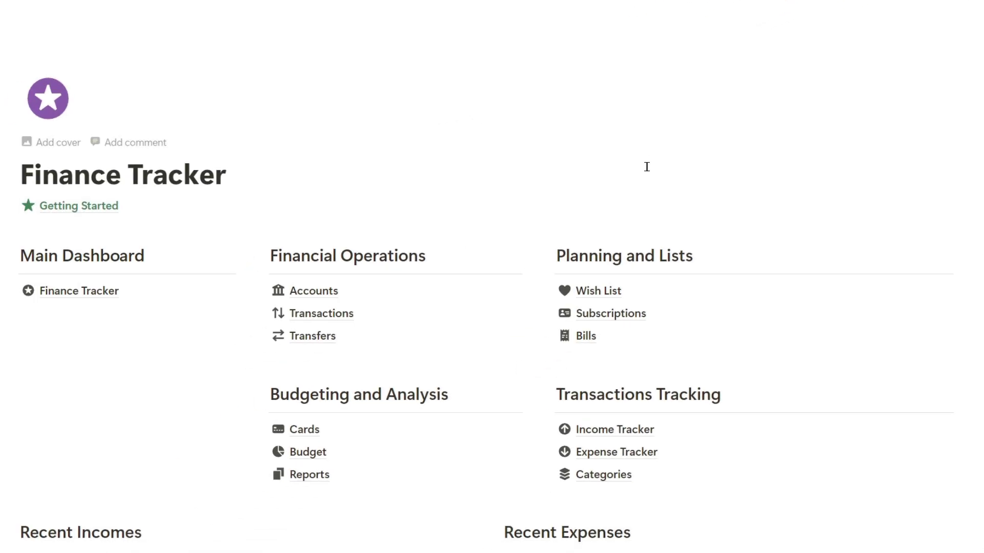
Open the Subscriptions page to view the Netflix, Spotify and other subscription cards
{"action": "left_click", "coordinate": [638, 311]}
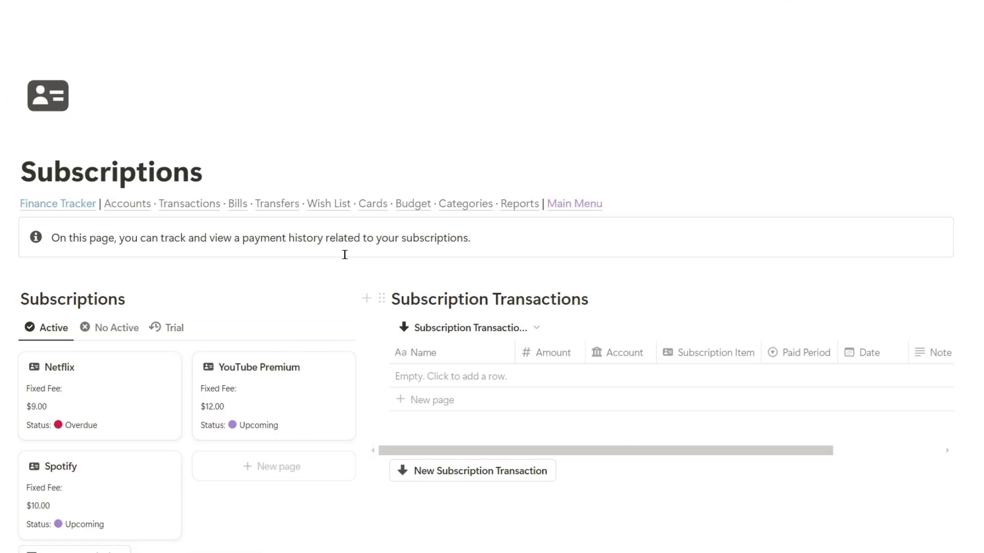
{"action": "scroll", "coordinate": [359, 248], "scroll_direction": "down", "scroll_amount": 1}
{"action": "scroll", "coordinate": [362, 243], "scroll_direction": "down", "scroll_amount": 1}
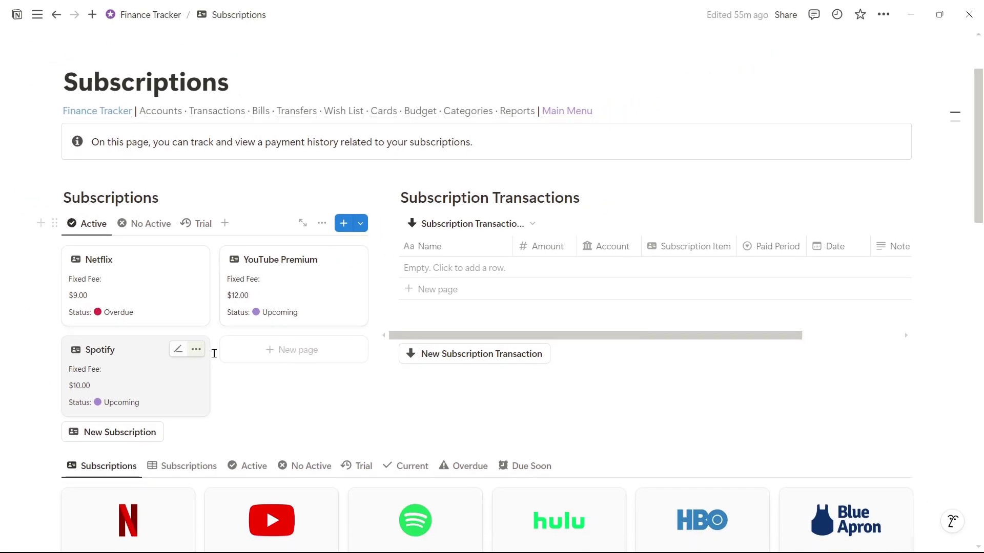
{"action": "scroll", "coordinate": [204, 352], "scroll_direction": "down", "scroll_amount": 3}
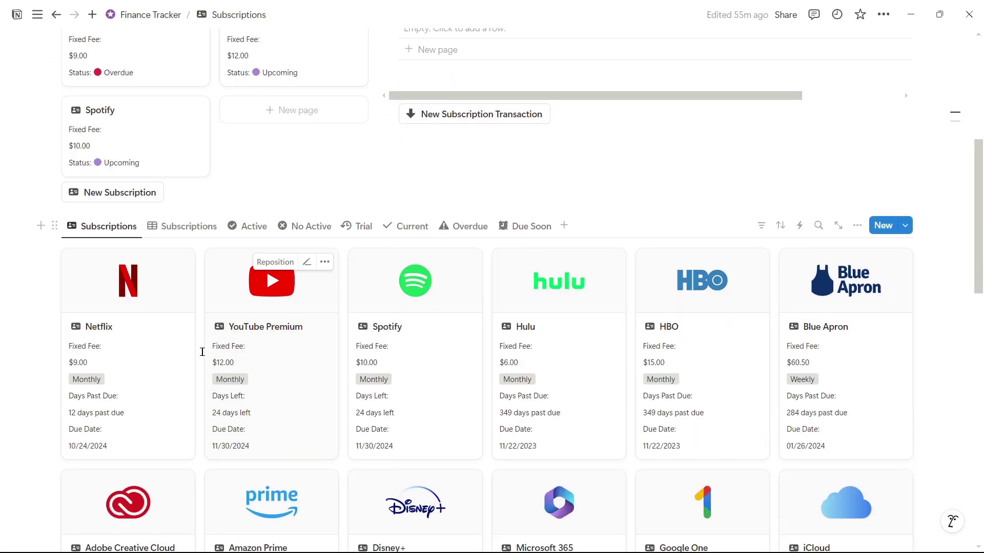
{"action": "scroll", "coordinate": [201, 352], "scroll_direction": "down", "scroll_amount": 2}
{"action": "scroll", "coordinate": [201, 353], "scroll_direction": "down", "scroll_amount": 1}
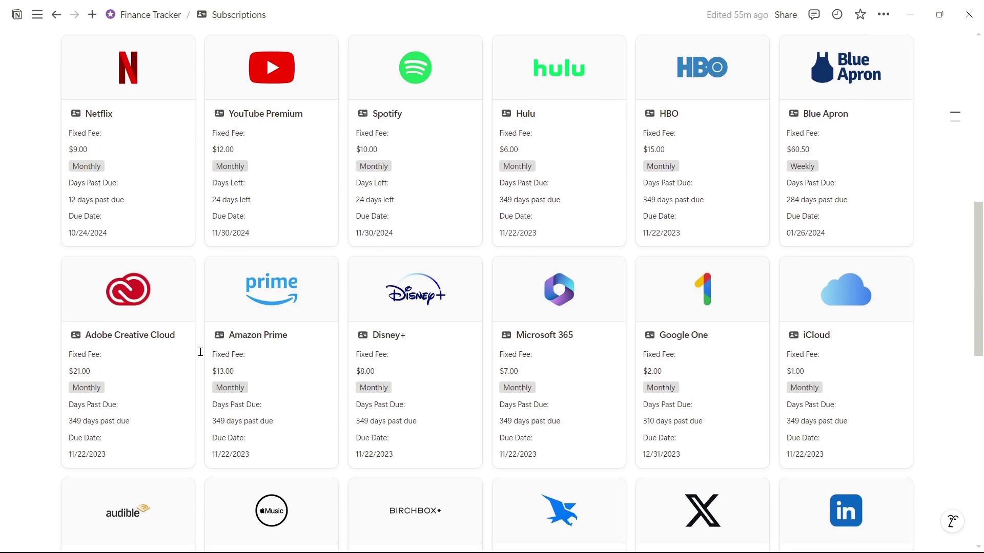
{"action": "scroll", "coordinate": [200, 353], "scroll_direction": "down", "scroll_amount": 1}
{"action": "scroll", "coordinate": [200, 353], "scroll_direction": "down", "scroll_amount": 3}
{"action": "scroll", "coordinate": [200, 353], "scroll_direction": "down", "scroll_amount": 1}
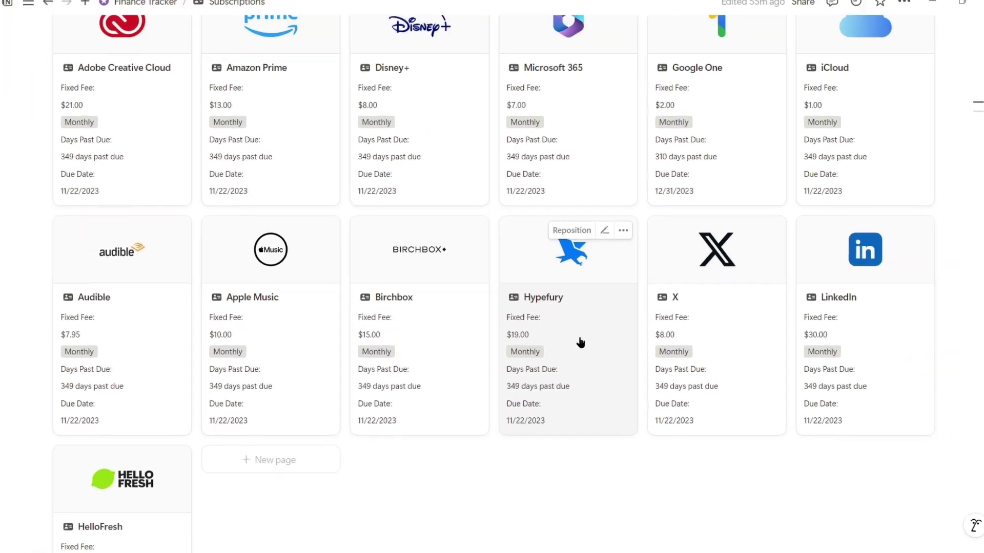
{"action": "scroll", "coordinate": [569, 344], "scroll_direction": "up", "scroll_amount": 3}
{"action": "scroll", "coordinate": [570, 344], "scroll_direction": "up", "scroll_amount": 5}
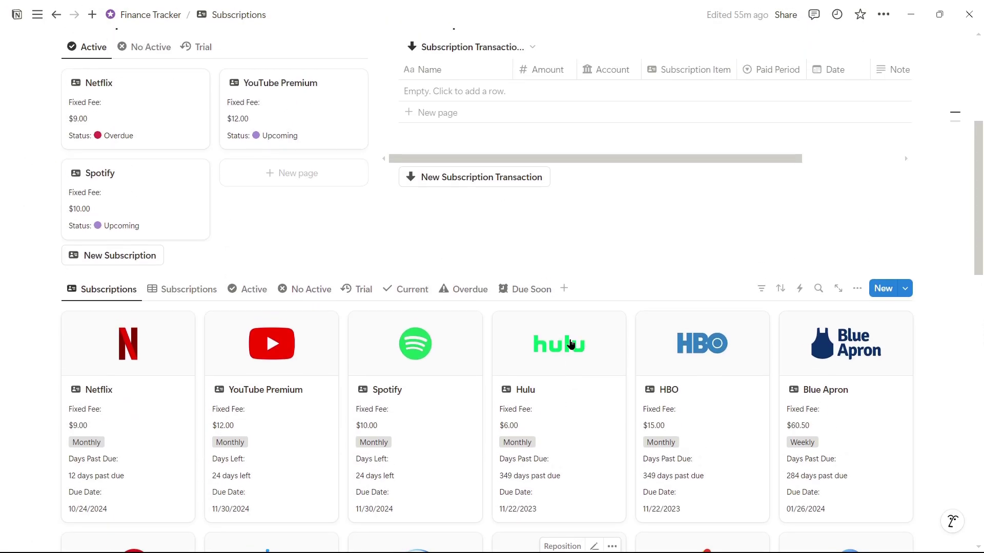
{"action": "scroll", "coordinate": [571, 344], "scroll_direction": "up", "scroll_amount": 5}
{"action": "scroll", "coordinate": [570, 343], "scroll_direction": "down", "scroll_amount": 1}
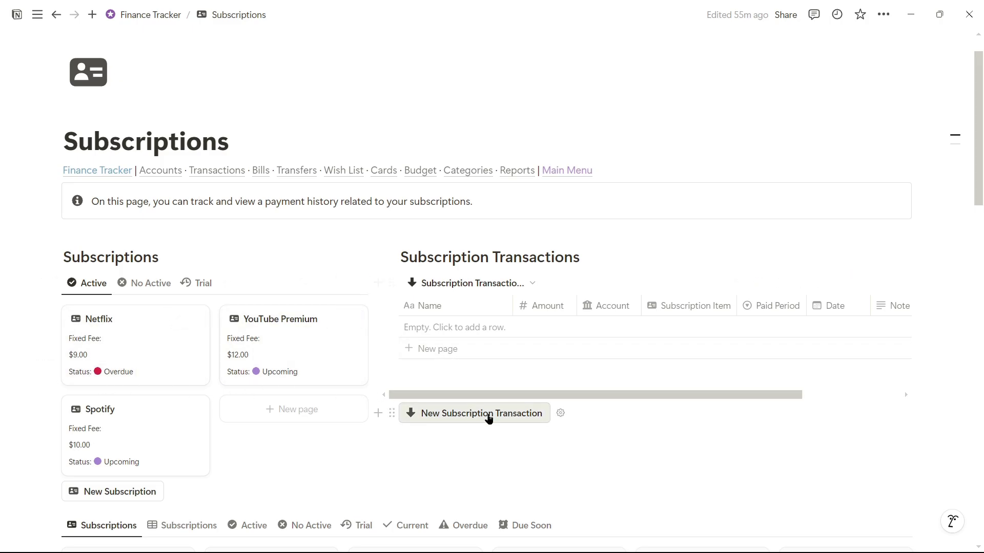
Add a $9.00 'Netflix Payment' from Personal, linked to Netflix, with a Monthly paid period
{"action": "left_click", "coordinate": [487, 415]}
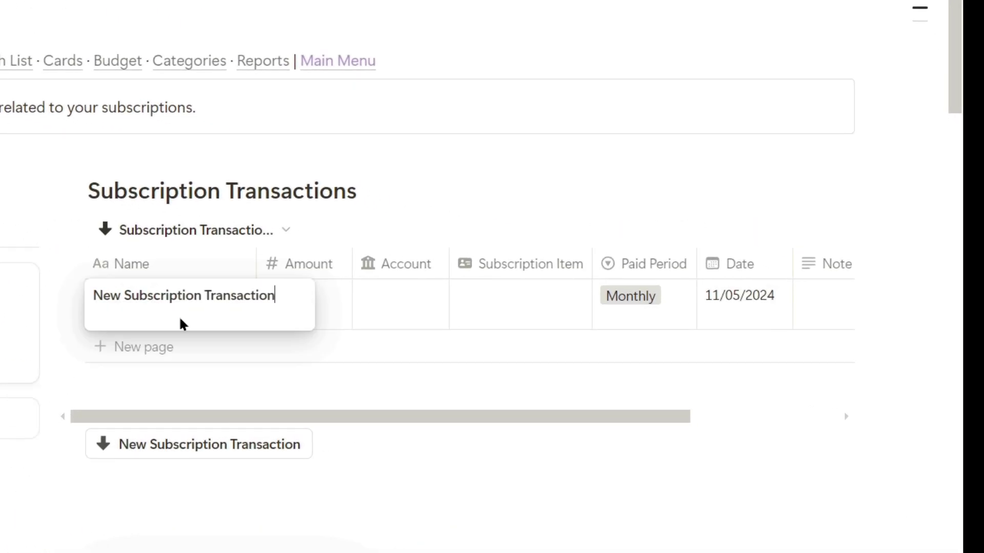
{"action": "key", "text": "ctrl+a"}
{"action": "type", "text": "Netflix"}
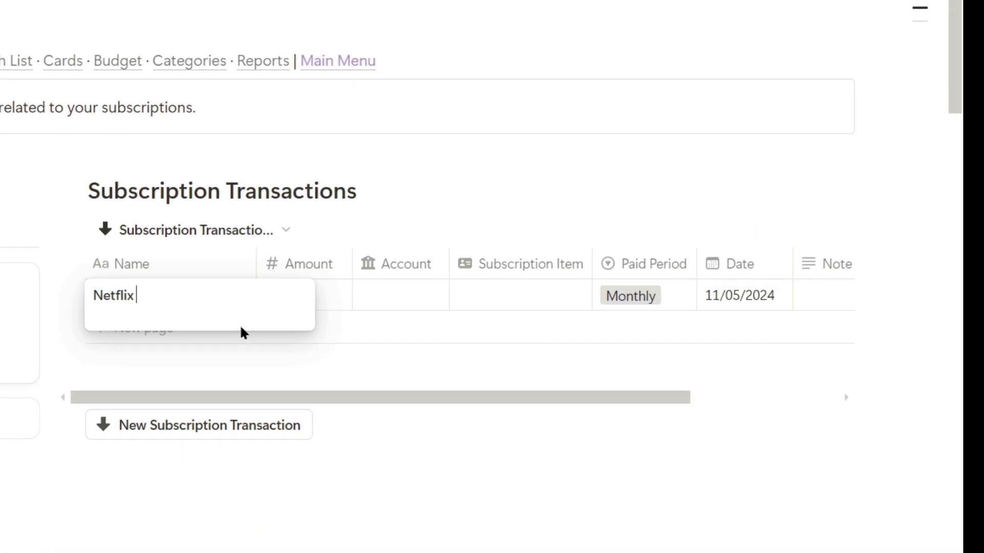
{"action": "type", "text": " Payment"}
{"action": "left_click", "coordinate": [287, 294]}
{"action": "type", "text": "9"}
{"action": "left_click", "coordinate": [404, 288]}
{"action": "left_click", "coordinate": [410, 452]}
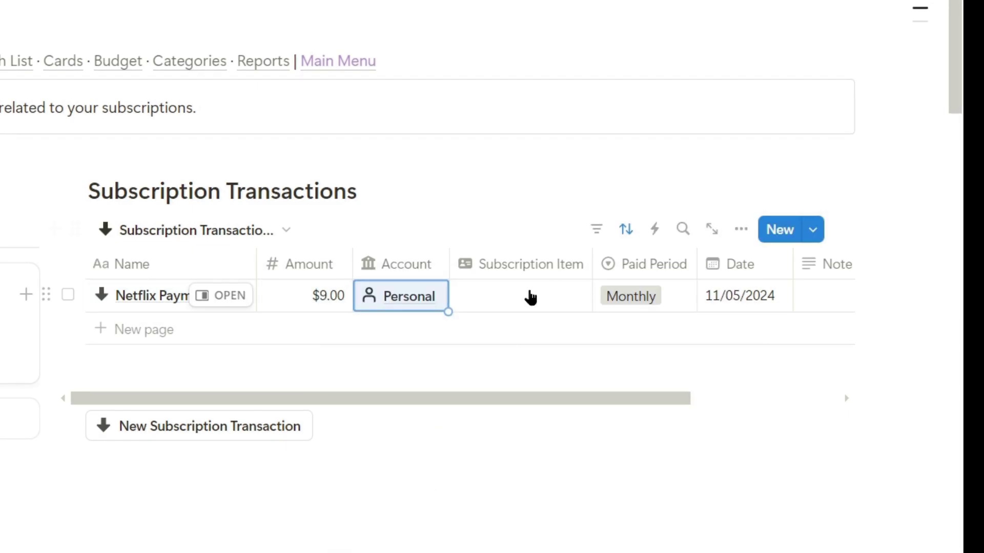
{"action": "left_click", "coordinate": [527, 295]}
{"action": "left_click", "coordinate": [516, 425]}
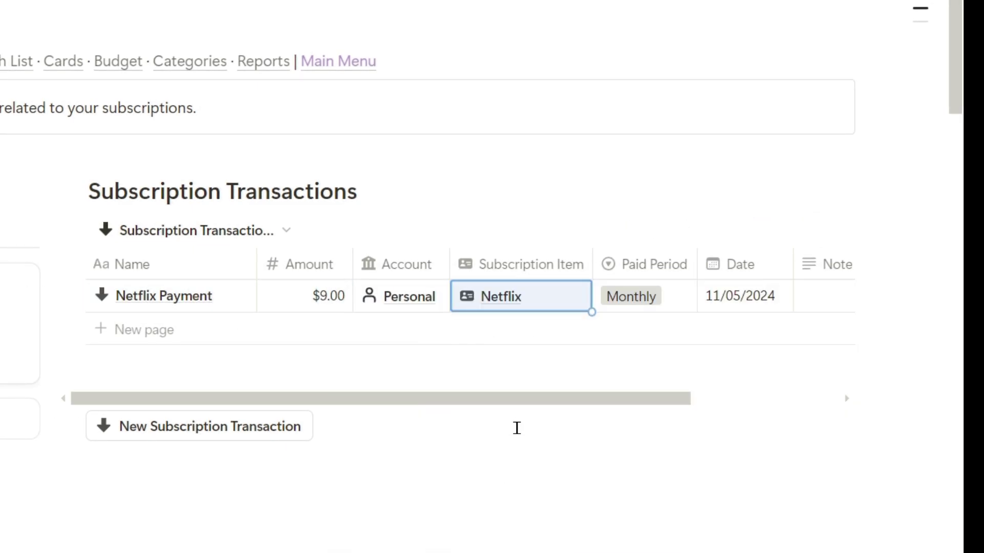
{"action": "left_click", "coordinate": [633, 312]}
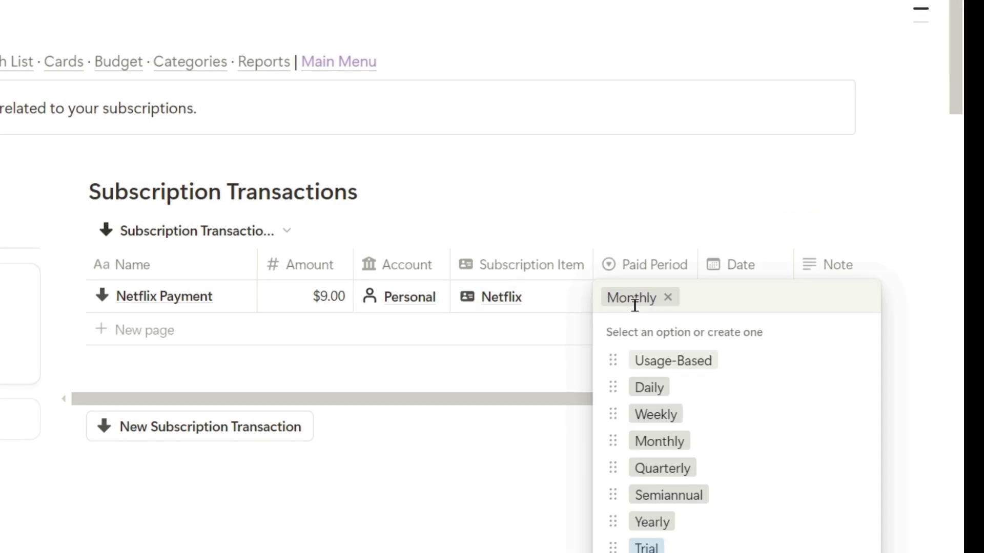
{"action": "key", "text": "Escape"}
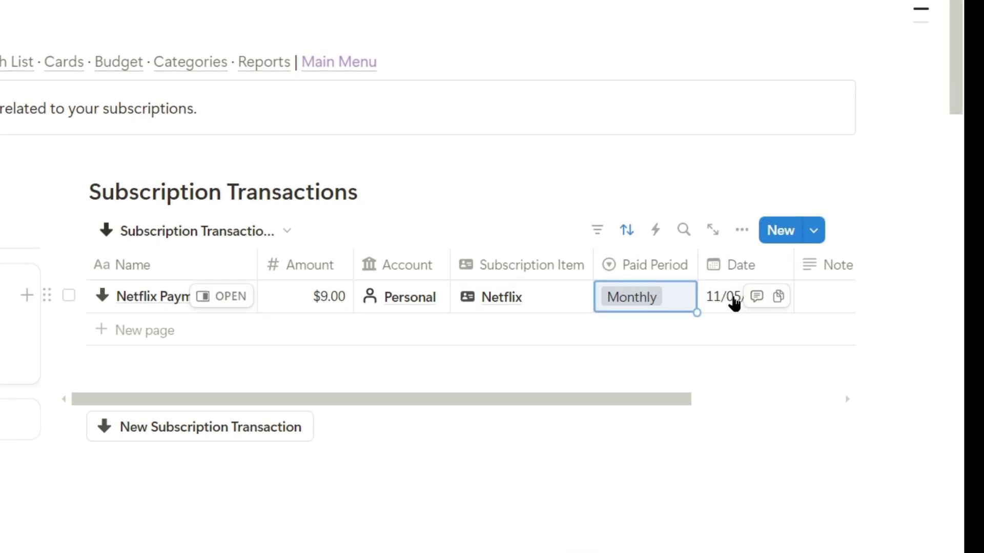
{"action": "left_click", "coordinate": [714, 150]}
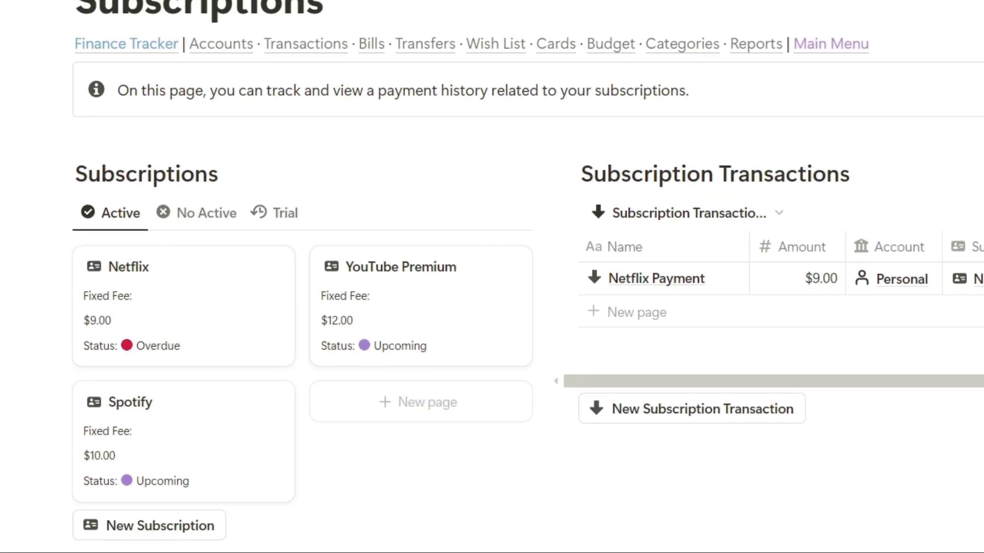
{"action": "mouse_move", "coordinate": [184, 306]}
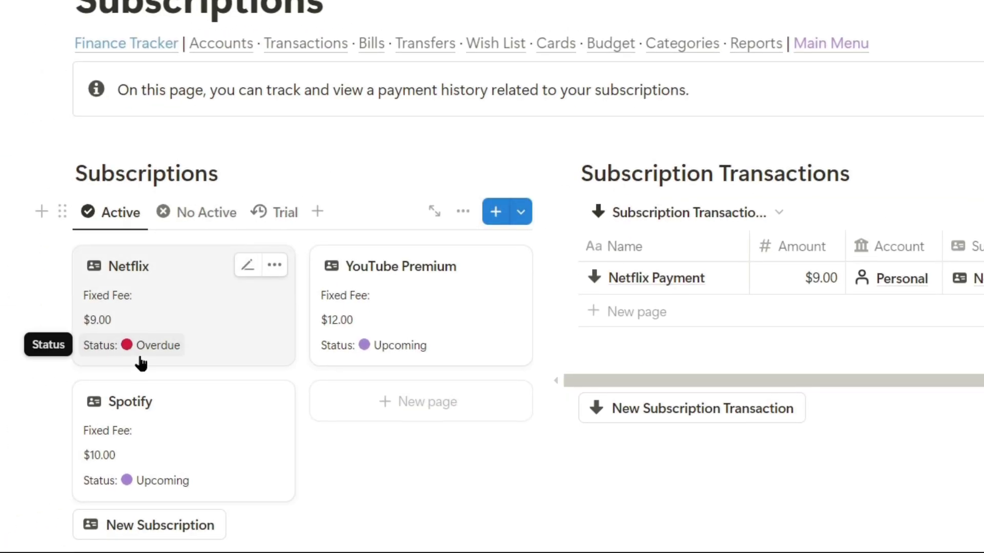
Set the Netflix subscription's due date to December 5, 2024 and close its details
{"action": "left_click", "coordinate": [233, 337]}
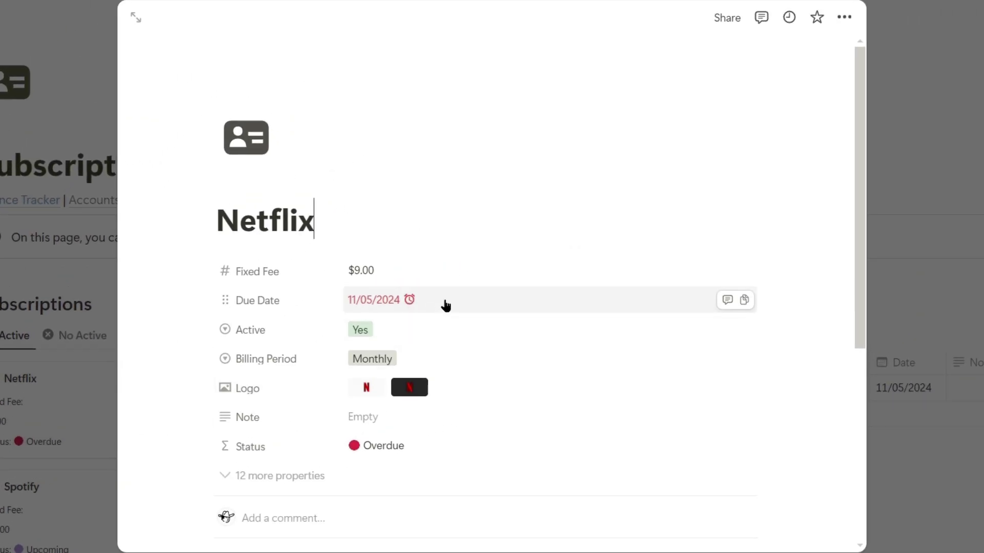
{"action": "left_click", "coordinate": [444, 305]}
{"action": "left_click", "coordinate": [528, 218]}
{"action": "left_click", "coordinate": [465, 277]}
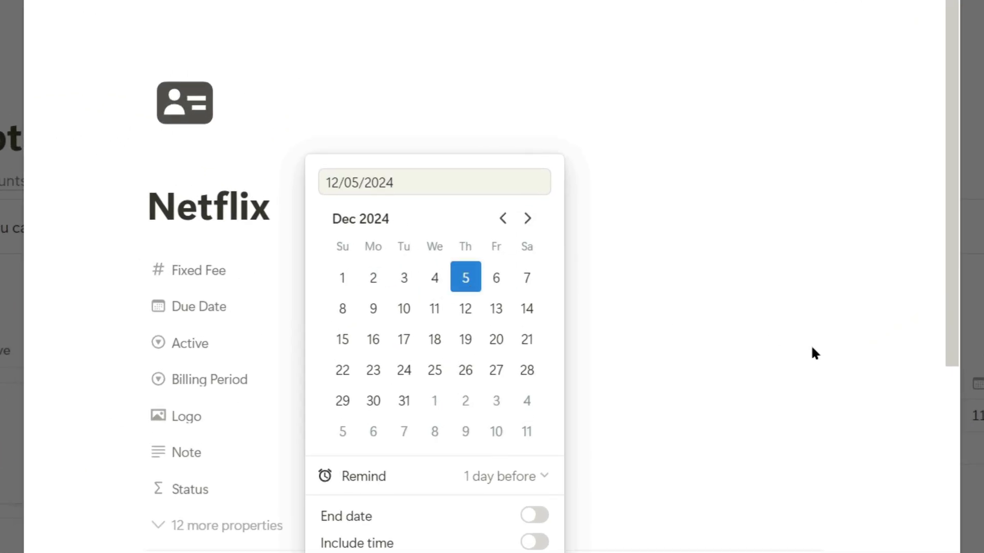
{"action": "key", "text": "Escape"}
{"action": "key", "text": "Escape"}
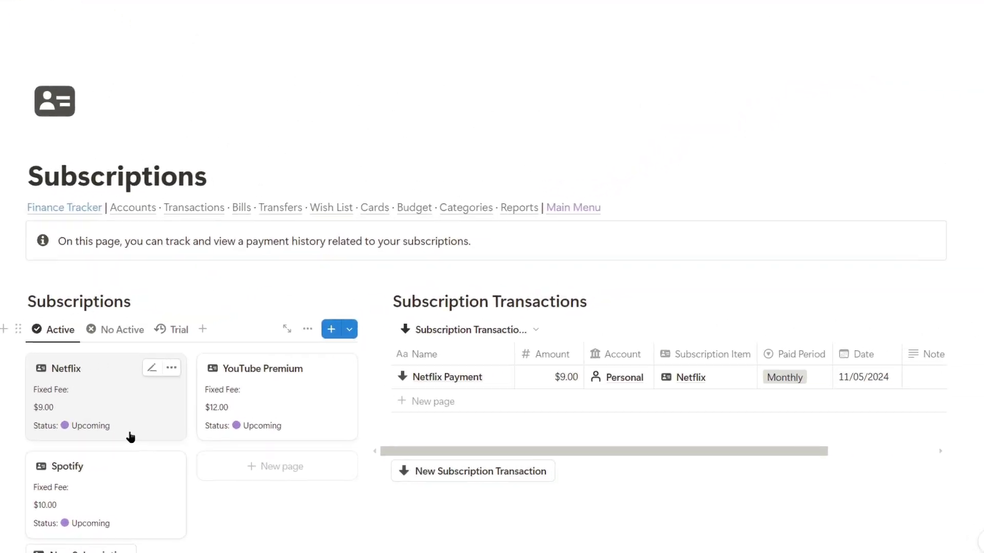
Go back to the Main Menu and open Reports to show the Q4 - 2024 report
{"action": "left_click", "coordinate": [590, 301]}
{"action": "mouse_move", "coordinate": [573, 207]}
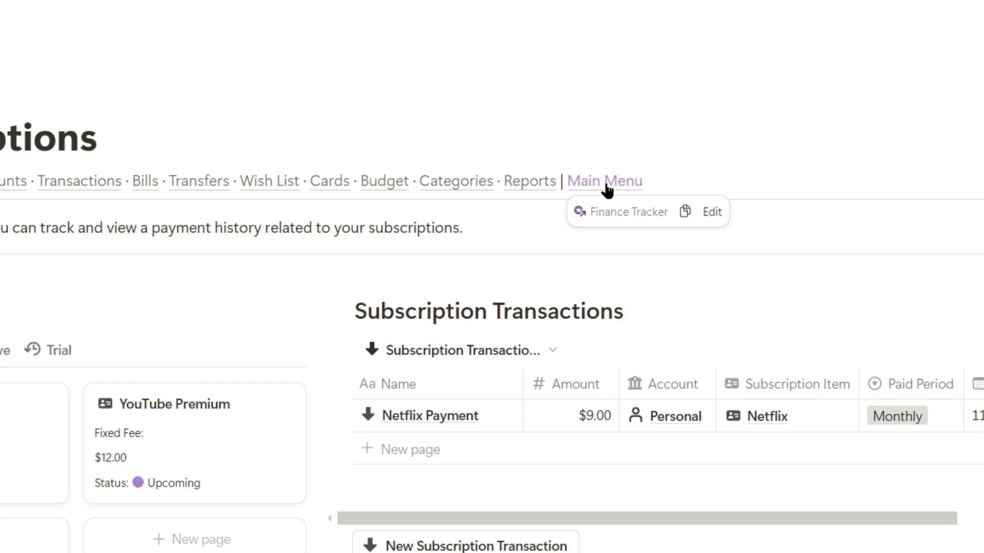
{"action": "left_click", "coordinate": [607, 183]}
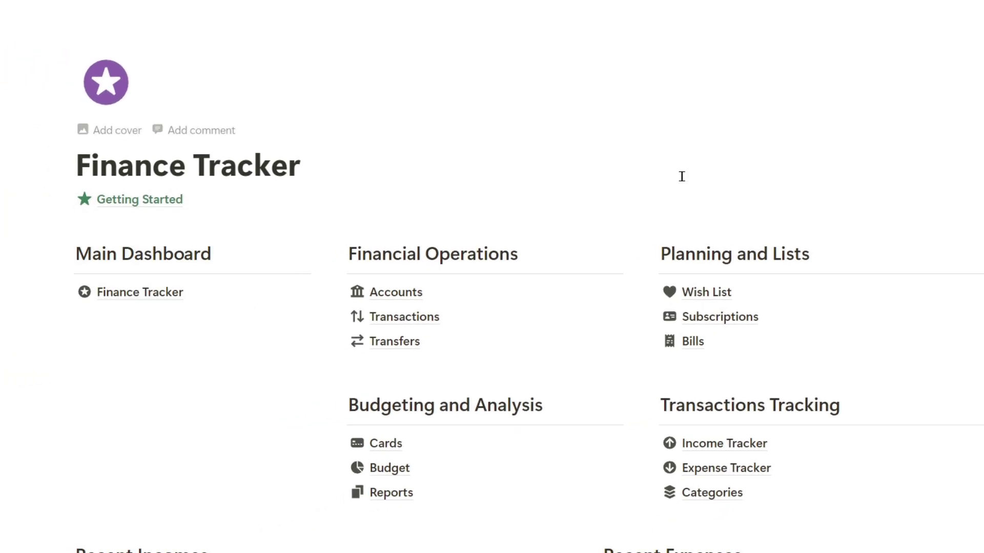
{"action": "left_click", "coordinate": [437, 493]}
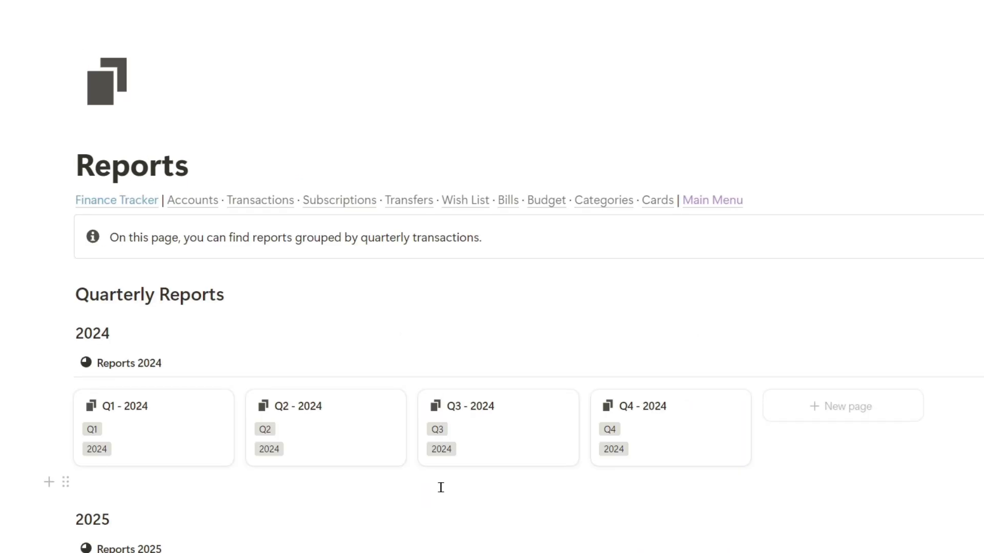
{"action": "left_click", "coordinate": [627, 432]}
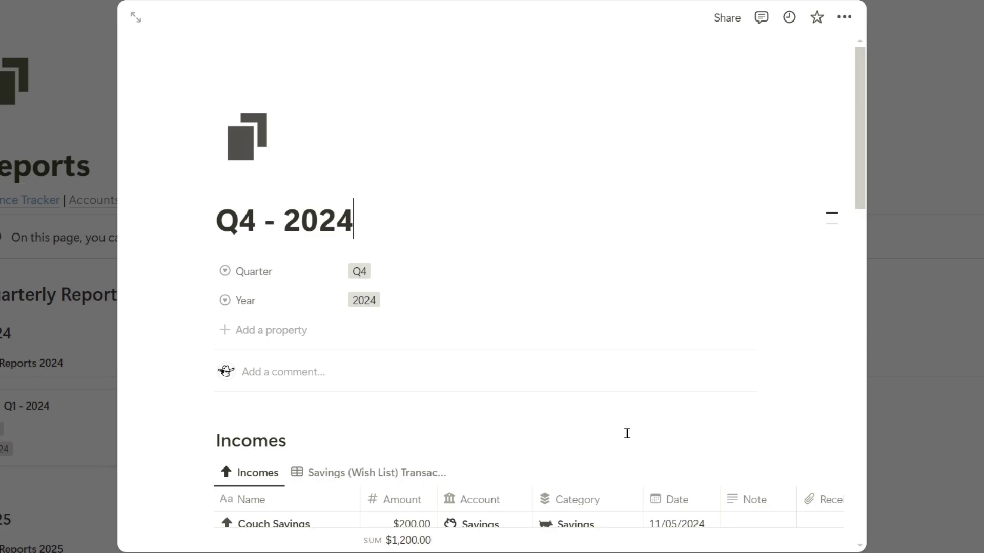
{"action": "scroll", "coordinate": [626, 434], "scroll_direction": "down", "scroll_amount": 3}
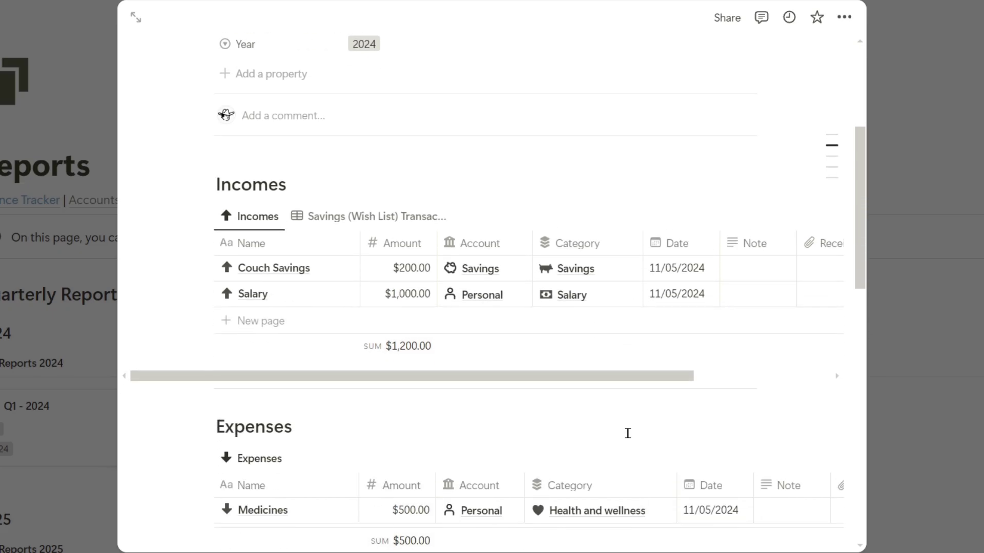
{"action": "mouse_move", "coordinate": [268, 293]}
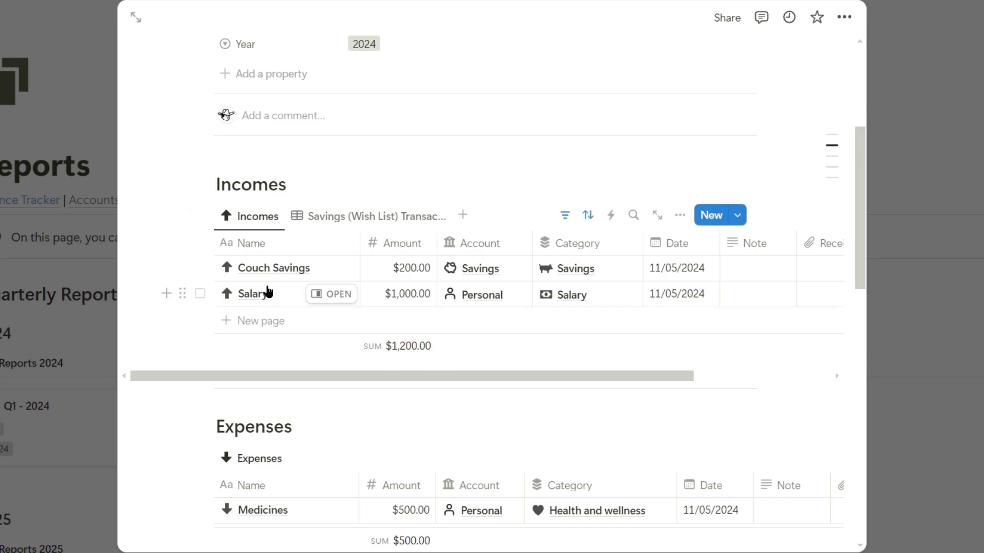
{"action": "scroll", "coordinate": [270, 268], "scroll_direction": "down", "scroll_amount": 2}
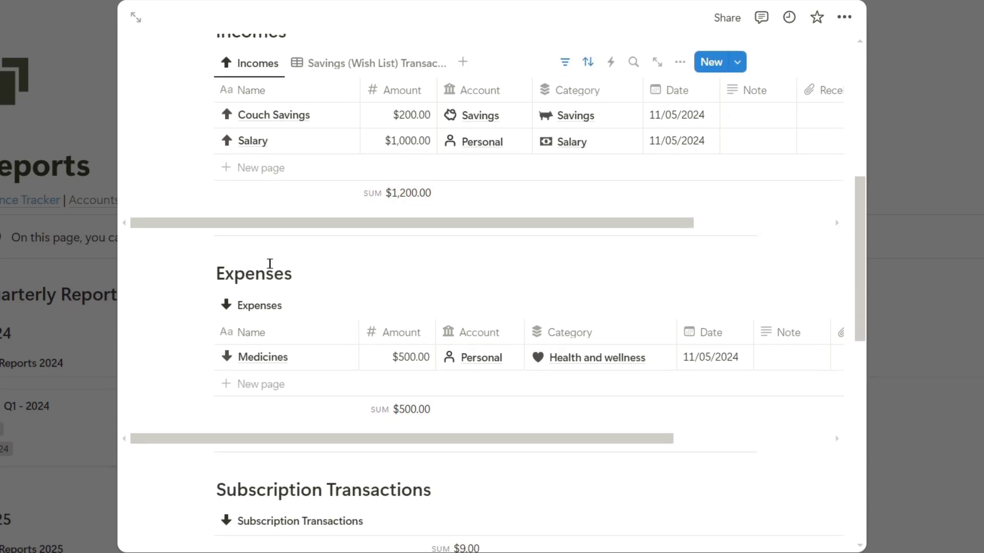
{"action": "scroll", "coordinate": [287, 303], "scroll_direction": "down", "scroll_amount": 2}
{"action": "scroll", "coordinate": [310, 274], "scroll_direction": "down", "scroll_amount": 3}
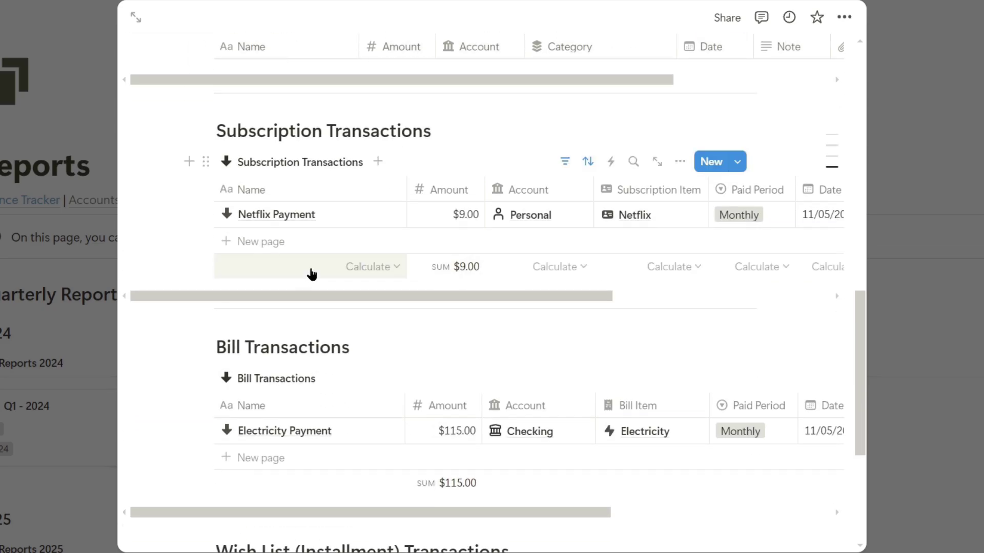
{"action": "scroll", "coordinate": [319, 279], "scroll_direction": "down", "scroll_amount": 2}
{"action": "mouse_move", "coordinate": [285, 431]}
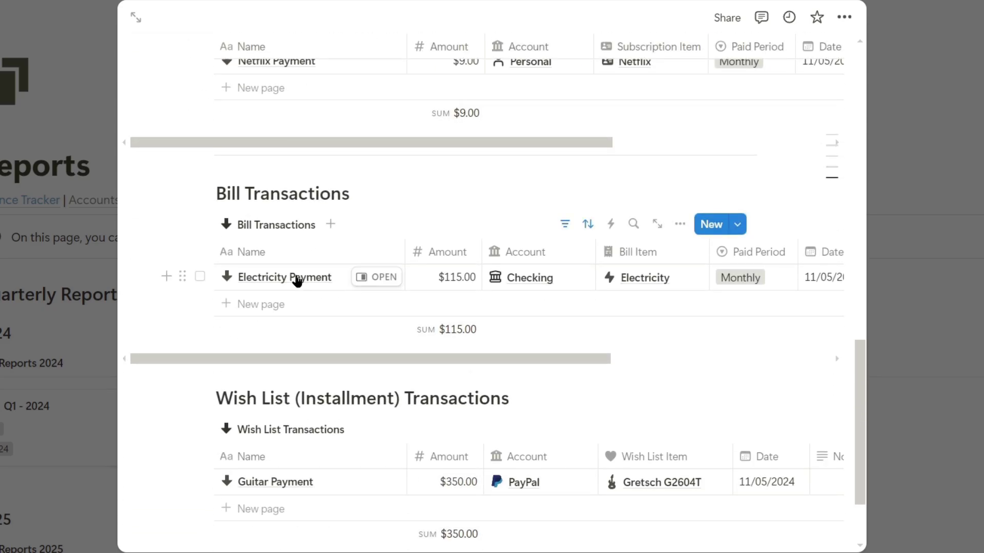
{"action": "scroll", "coordinate": [297, 282], "scroll_direction": "down", "scroll_amount": 2}
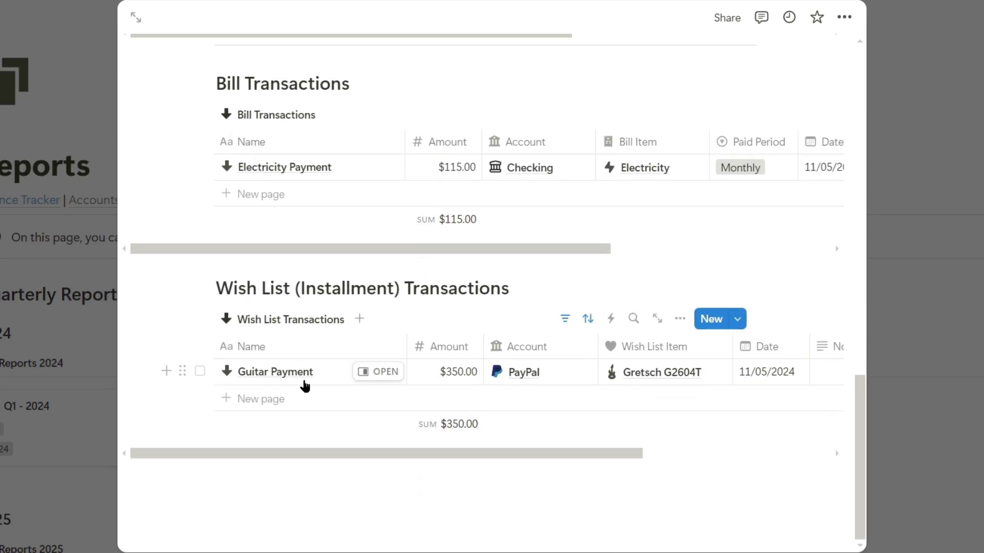
{"action": "scroll", "coordinate": [305, 386], "scroll_direction": "up", "scroll_amount": 4}
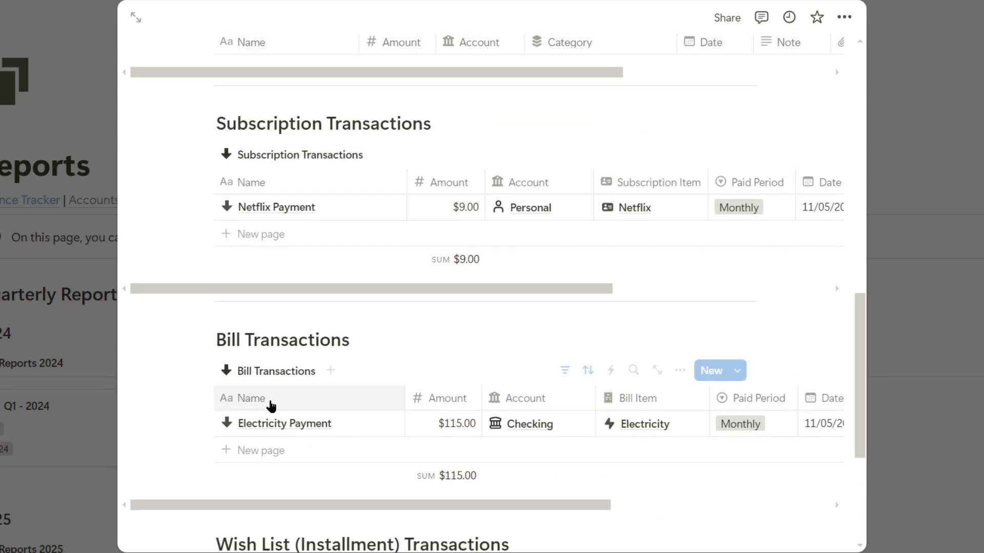
{"action": "scroll", "coordinate": [270, 405], "scroll_direction": "up", "scroll_amount": 5}
{"action": "scroll", "coordinate": [197, 430], "scroll_direction": "up", "scroll_amount": 6}
{"action": "scroll", "coordinate": [176, 447], "scroll_direction": "up", "scroll_amount": 2}
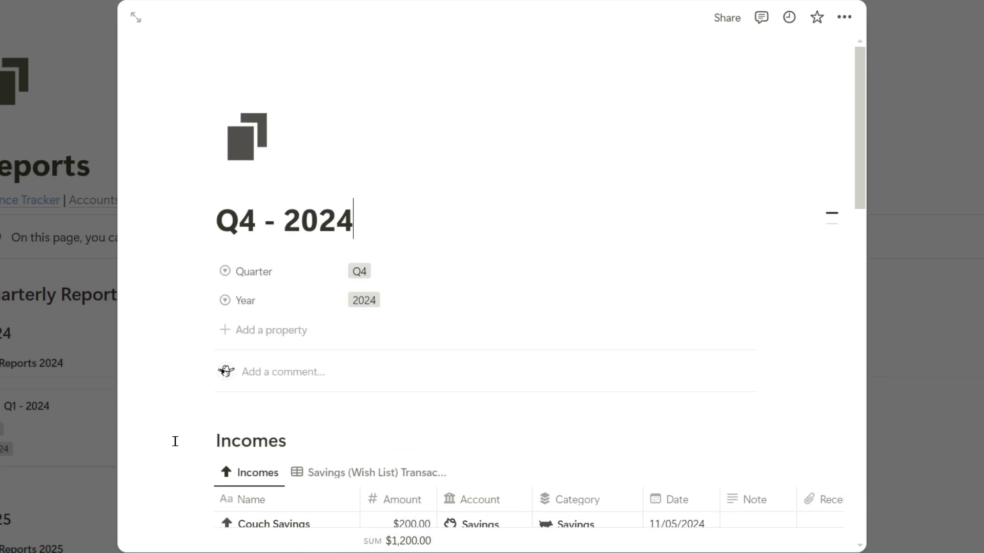
{"action": "left_click", "coordinate": [967, 347]}
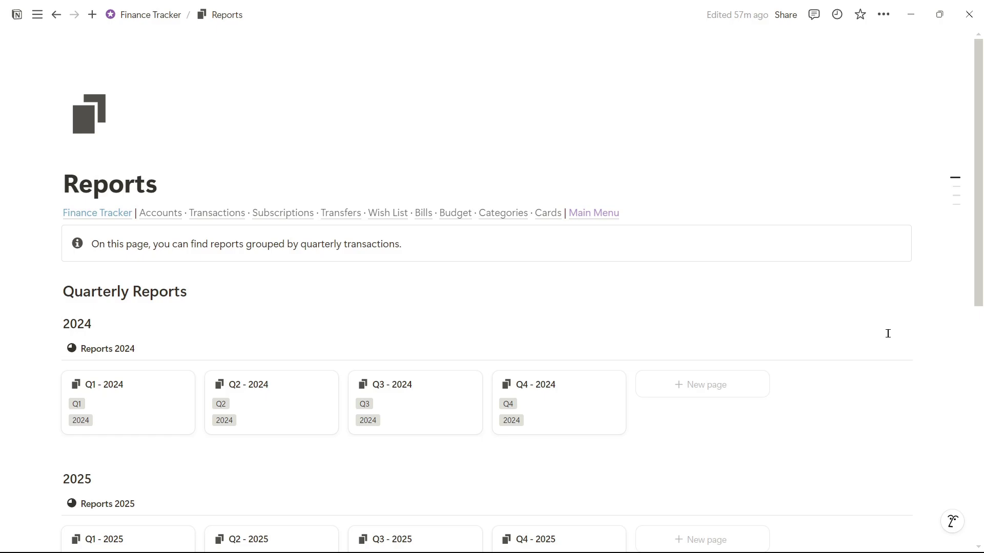
{"action": "scroll", "coordinate": [888, 334], "scroll_direction": "down", "scroll_amount": 2}
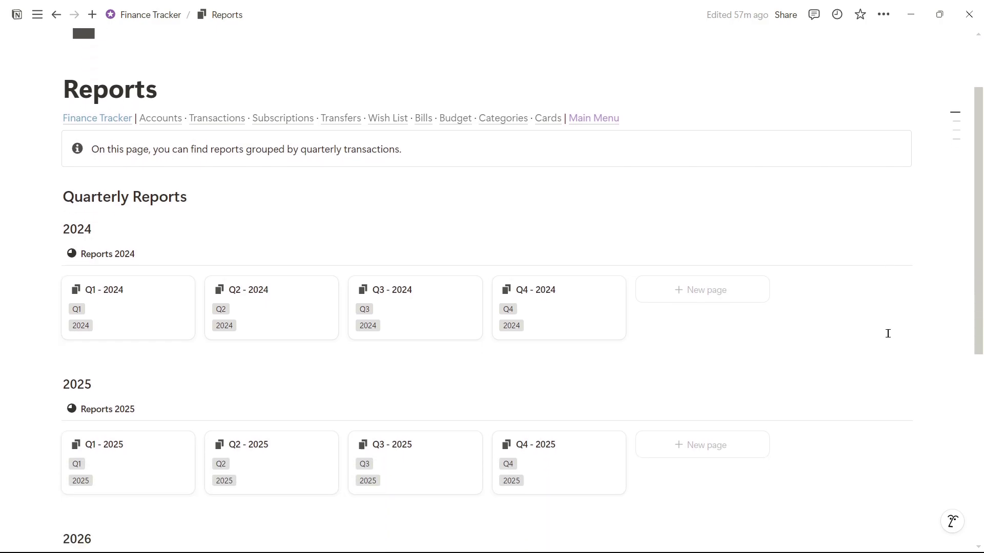
{"action": "scroll", "coordinate": [888, 333], "scroll_direction": "down", "scroll_amount": 1}
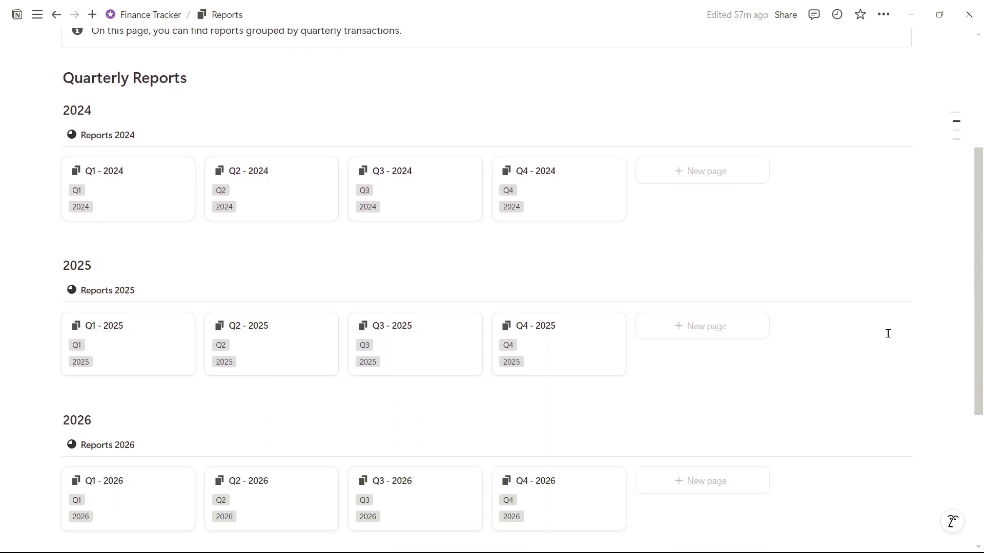
{"action": "scroll", "coordinate": [888, 334], "scroll_direction": "down", "scroll_amount": 2}
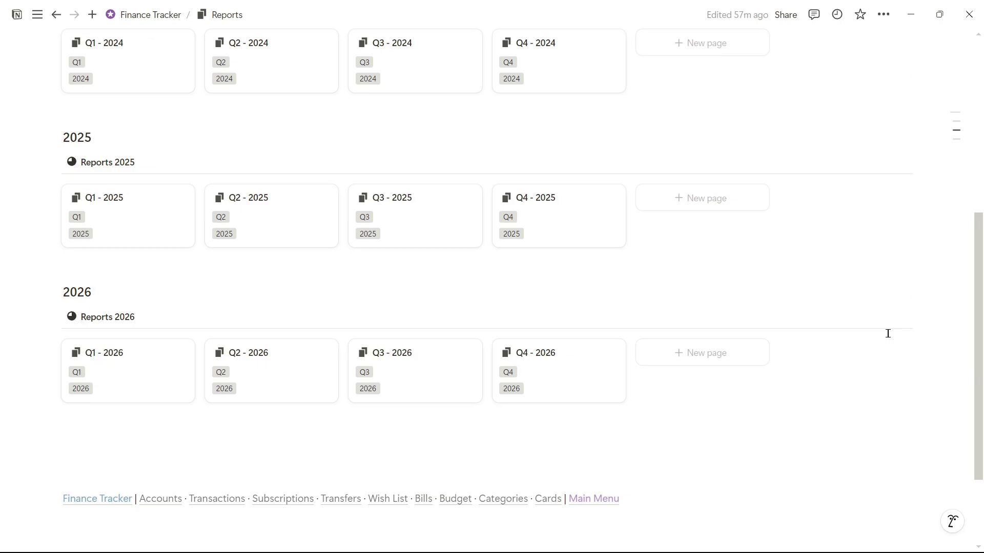
{"action": "scroll", "coordinate": [888, 334], "scroll_direction": "up", "scroll_amount": 5}
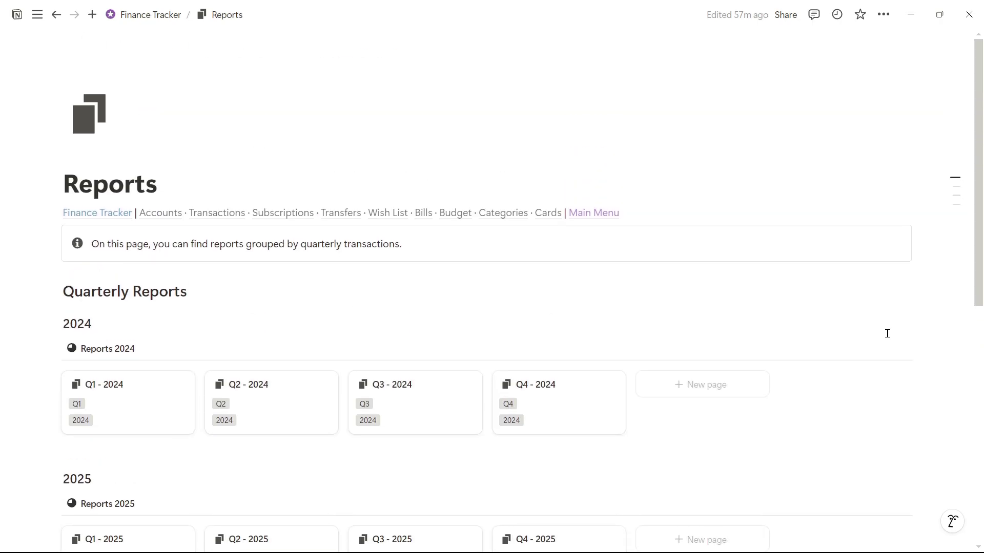
Return to the Finance Tracker dashboard, open the Transactions page, then go back
{"action": "left_click", "coordinate": [74, 217]}
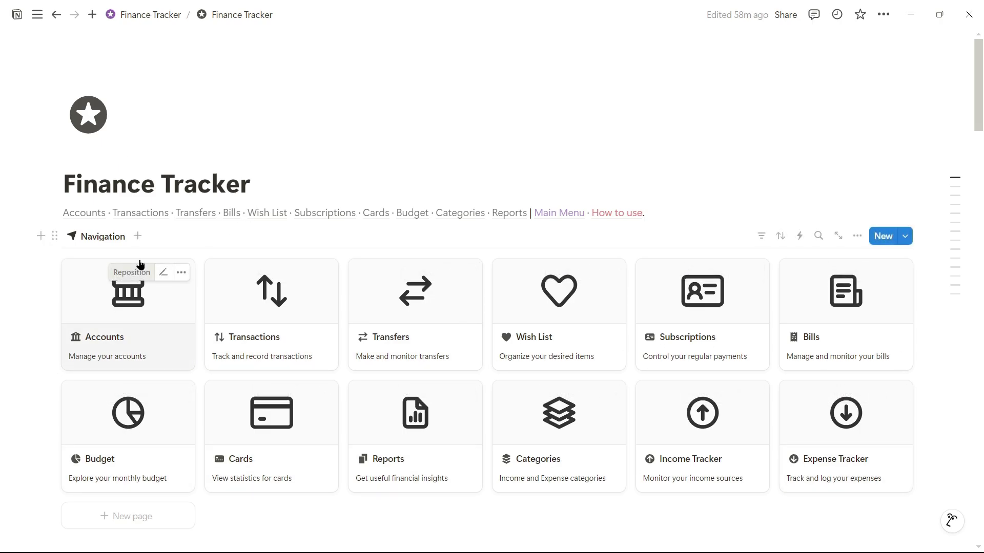
{"action": "left_click", "coordinate": [229, 294]}
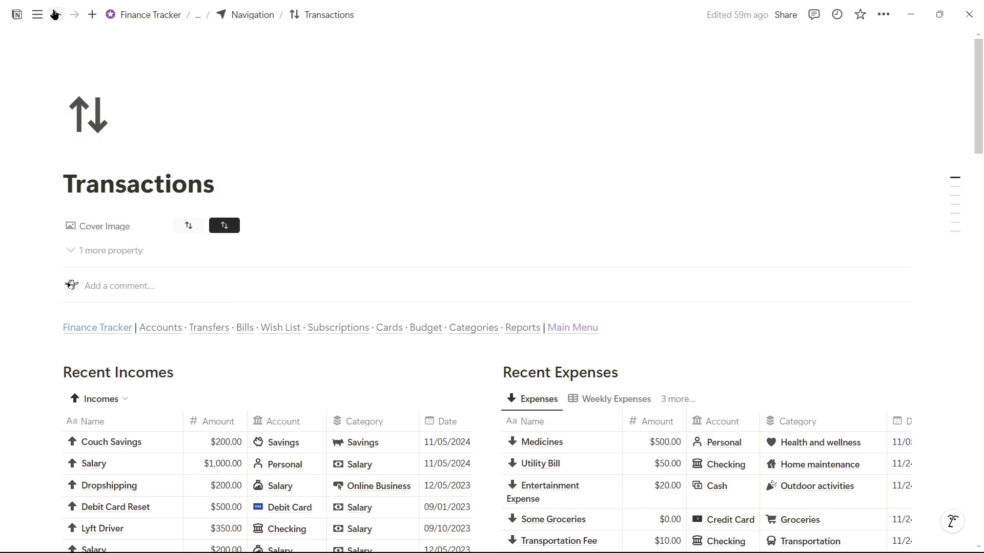
{"action": "left_click", "coordinate": [54, 14]}
{"action": "scroll", "coordinate": [244, 114], "scroll_direction": "down", "scroll_amount": 5}
{"action": "scroll", "coordinate": [245, 114], "scroll_direction": "down", "scroll_amount": 4}
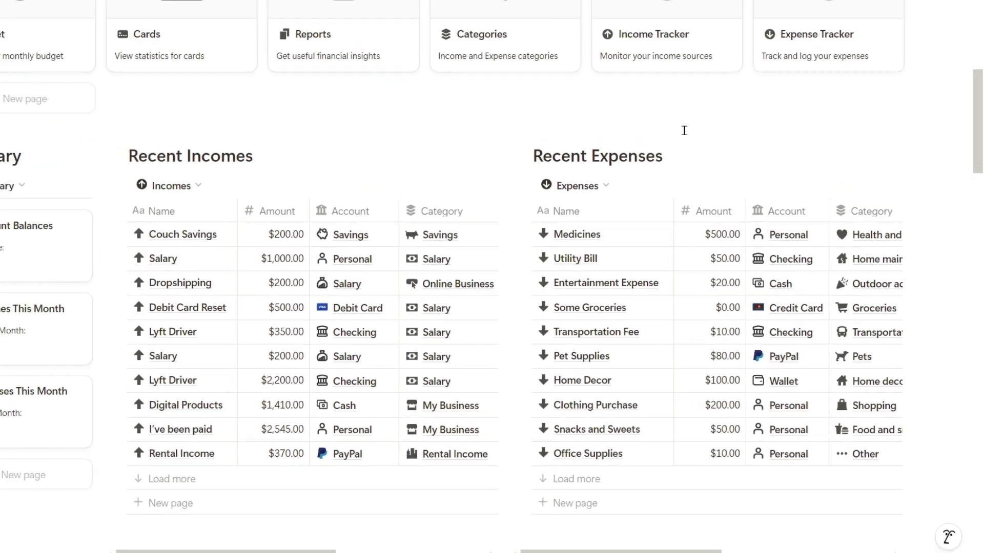
{"action": "scroll", "coordinate": [716, 158], "scroll_direction": "down", "scroll_amount": 5}
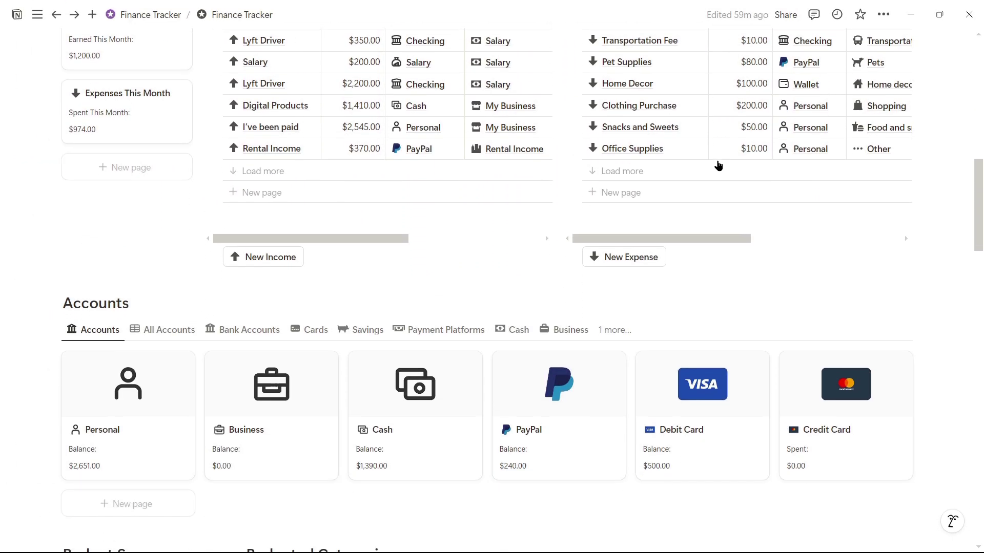
{"action": "scroll", "coordinate": [718, 165], "scroll_direction": "down", "scroll_amount": 1}
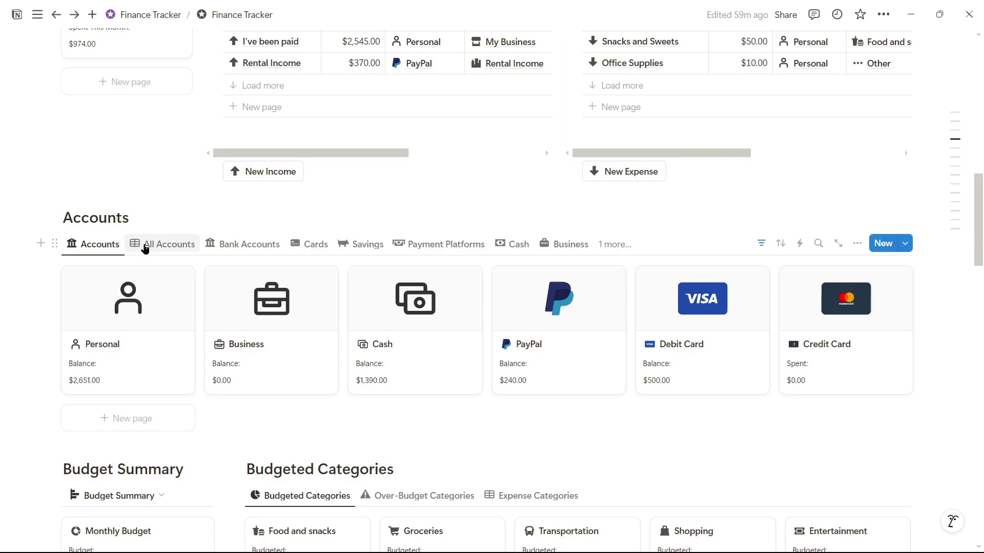
{"action": "left_click", "coordinate": [147, 247]}
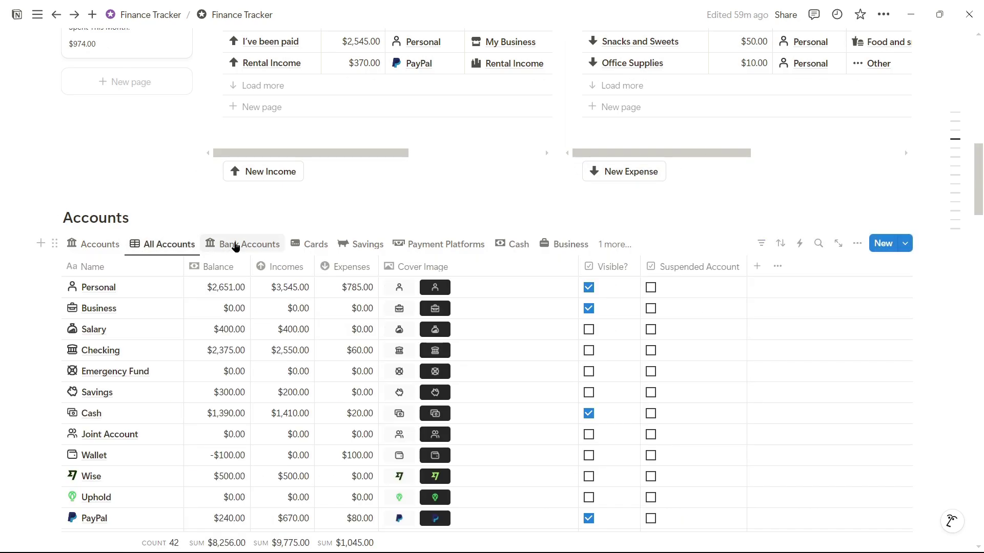
{"action": "left_click", "coordinate": [235, 247]}
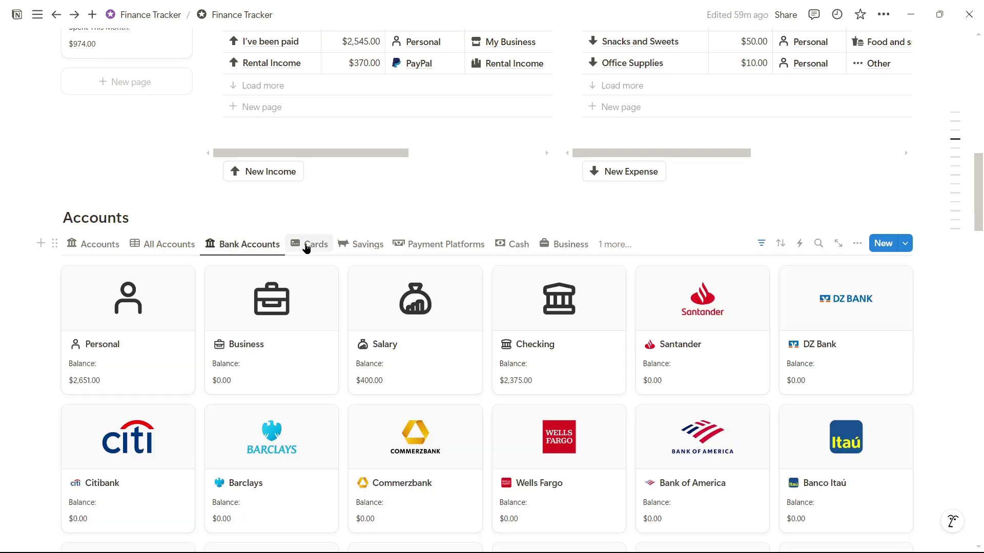
{"action": "left_click", "coordinate": [308, 248]}
{"action": "left_click", "coordinate": [376, 254]}
{"action": "left_click", "coordinate": [437, 249]}
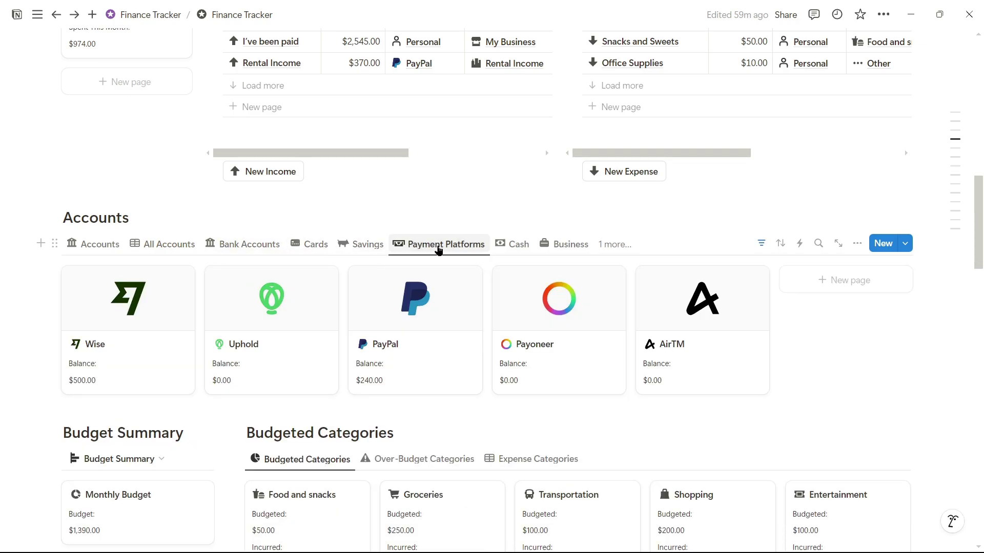
{"action": "left_click", "coordinate": [511, 244]}
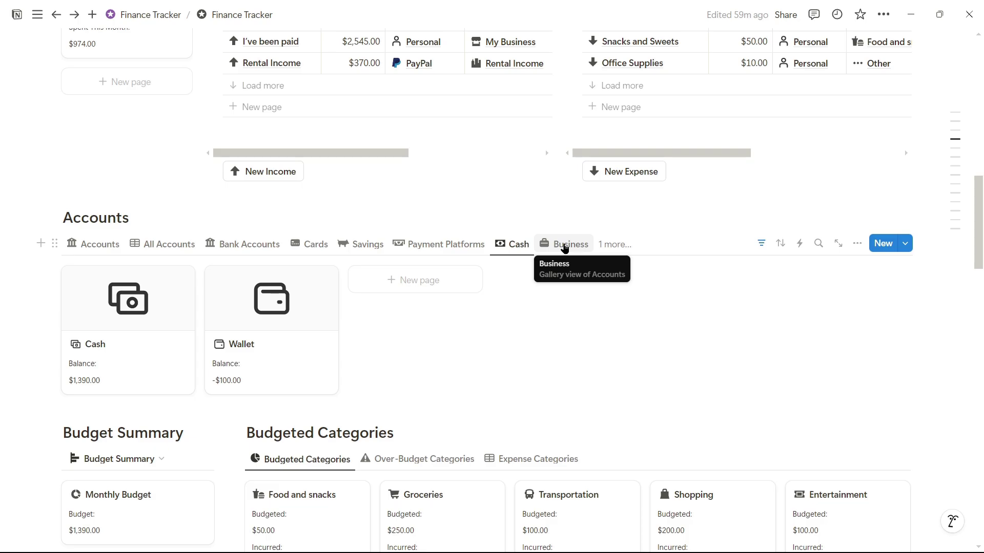
{"action": "left_click", "coordinate": [564, 249]}
{"action": "left_click", "coordinate": [616, 246]}
{"action": "left_click", "coordinate": [592, 443]}
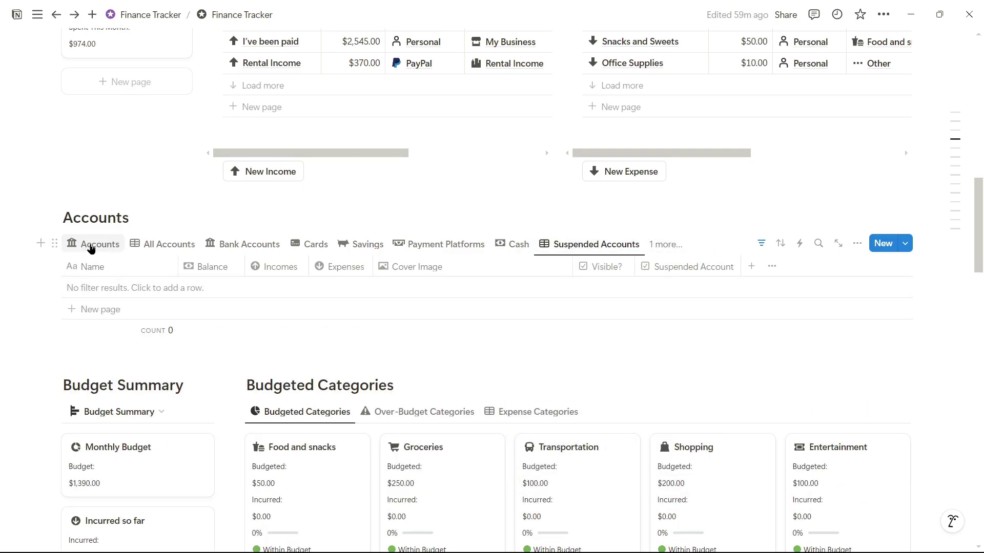
{"action": "left_click", "coordinate": [91, 245]}
{"action": "scroll", "coordinate": [91, 245], "scroll_direction": "down", "scroll_amount": 2}
{"action": "scroll", "coordinate": [91, 245], "scroll_direction": "down", "scroll_amount": 2}
{"action": "scroll", "coordinate": [90, 244], "scroll_direction": "down", "scroll_amount": 2}
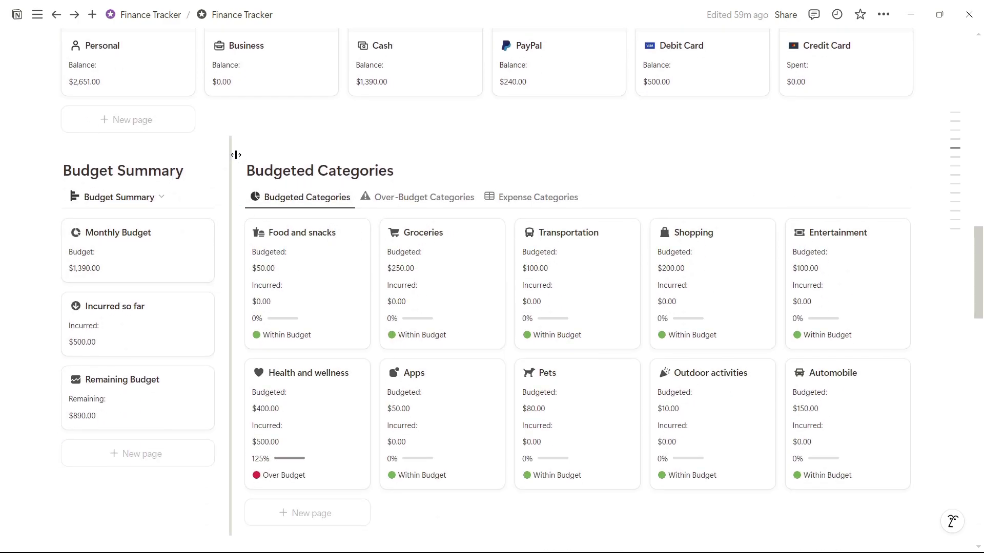
{"action": "scroll", "coordinate": [221, 164], "scroll_direction": "down", "scroll_amount": 2}
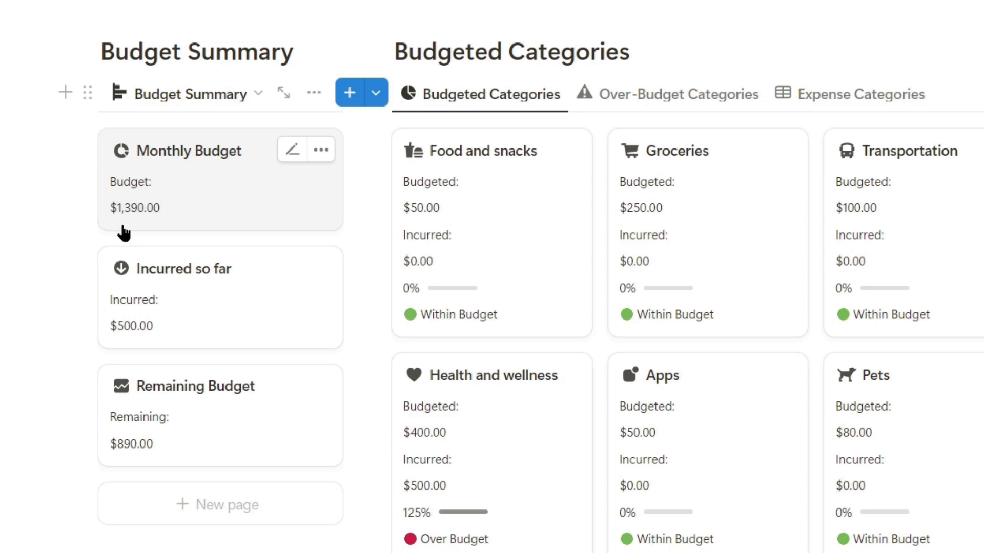
{"action": "mouse_move", "coordinate": [528, 203]}
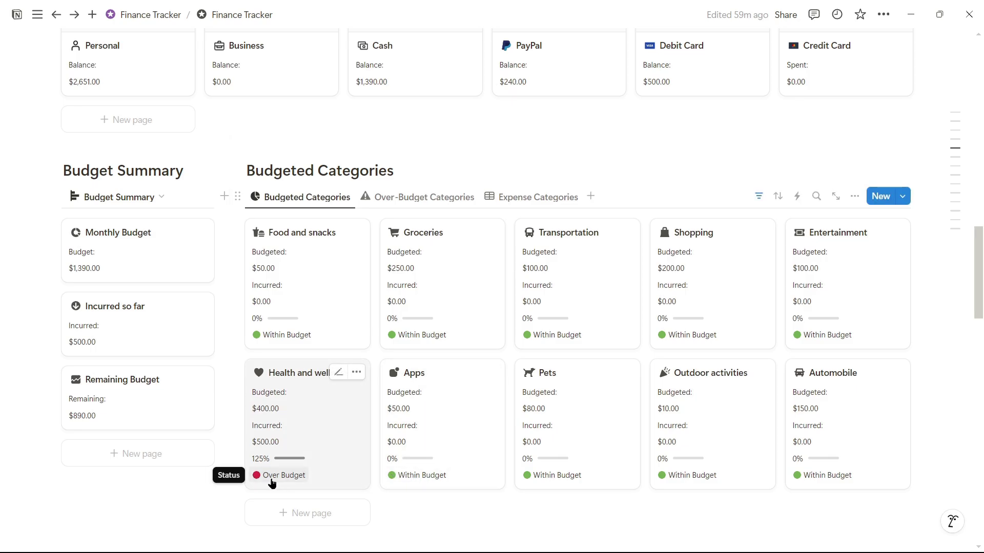
{"action": "left_click", "coordinate": [531, 197]}
{"action": "scroll", "coordinate": [532, 197], "scroll_direction": "down", "scroll_amount": 1}
{"action": "scroll", "coordinate": [376, 282], "scroll_direction": "up", "scroll_amount": 2}
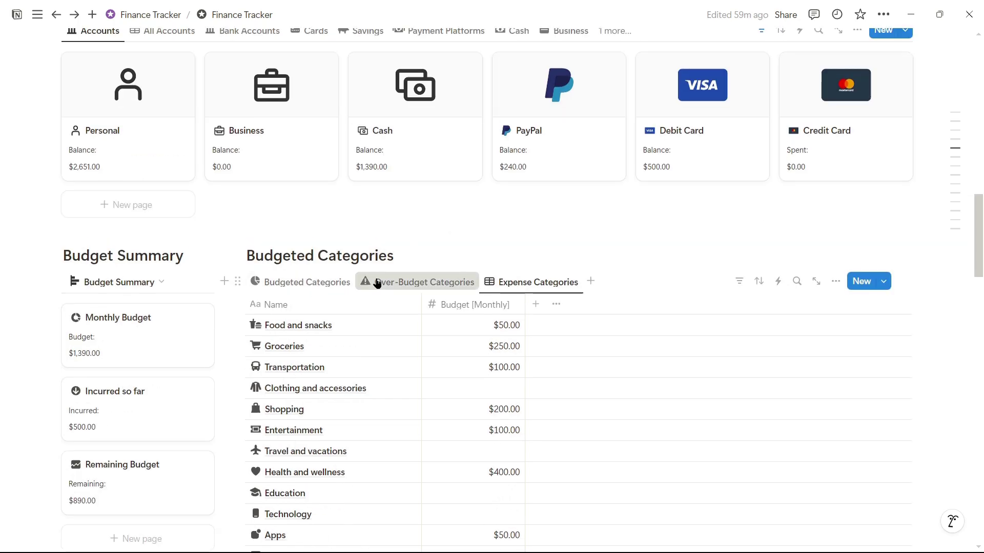
{"action": "left_click", "coordinate": [377, 282]}
{"action": "left_click", "coordinate": [330, 284]}
{"action": "scroll", "coordinate": [329, 286], "scroll_direction": "down", "scroll_amount": 1}
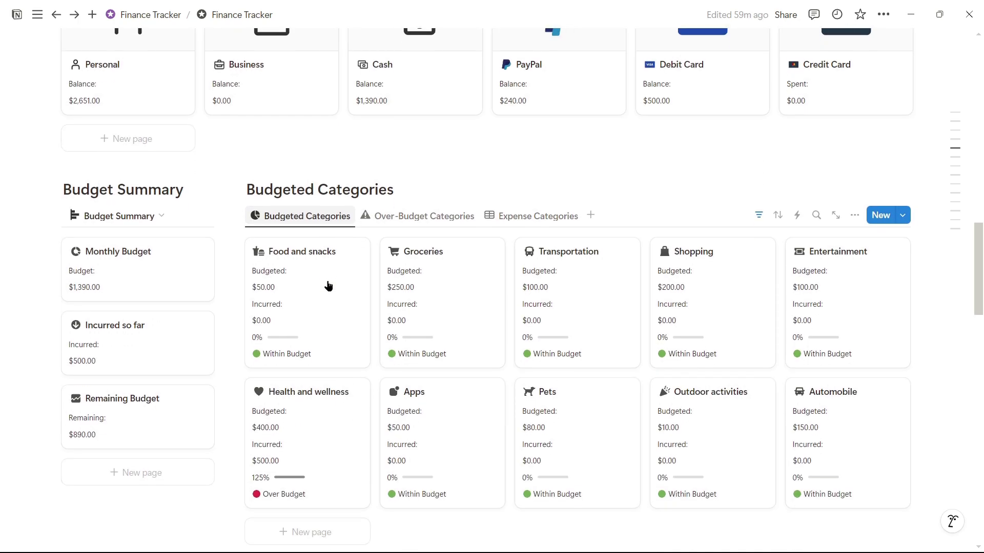
{"action": "scroll", "coordinate": [328, 286], "scroll_direction": "down", "scroll_amount": 4}
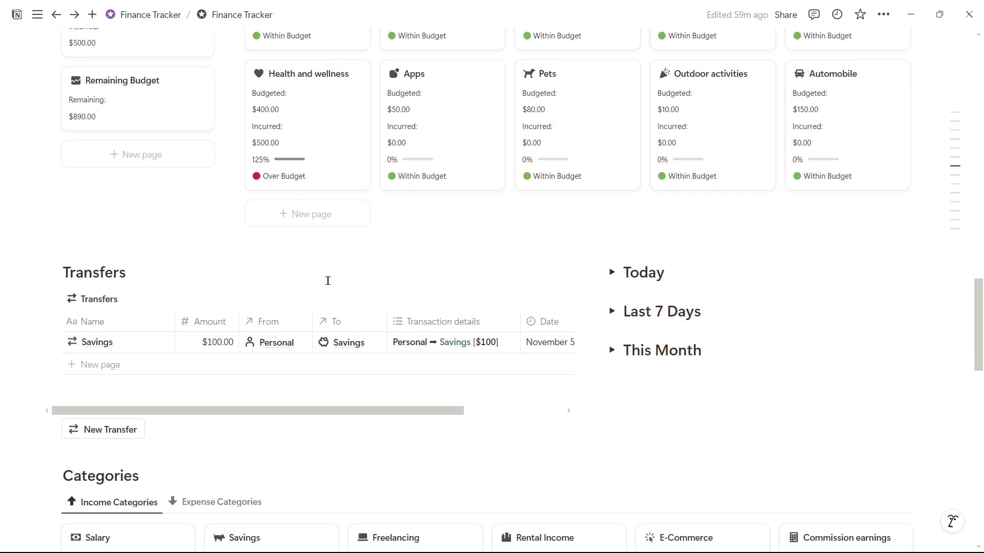
{"action": "left_click_drag", "start_coordinate": [185, 410], "coordinate": [334, 417]}
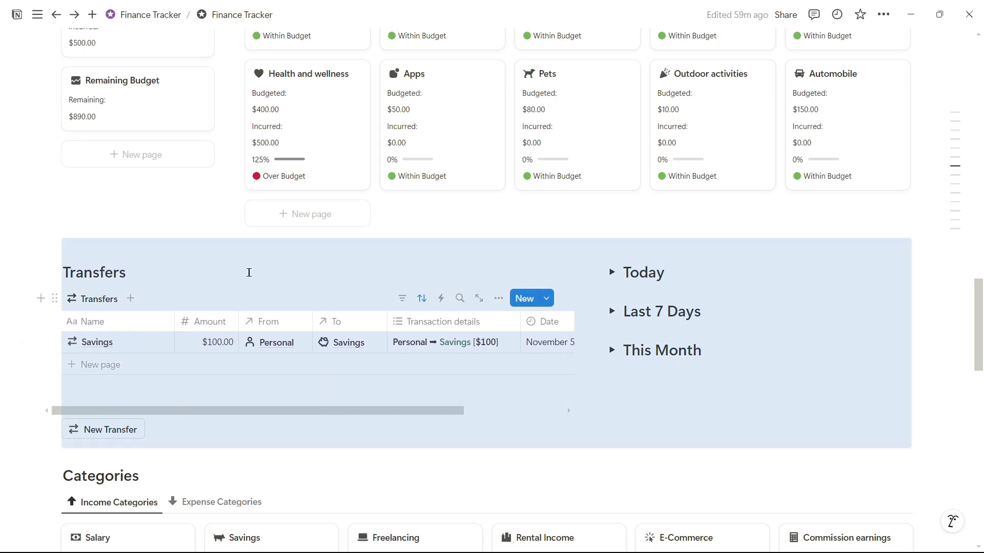
{"action": "left_click", "coordinate": [253, 266]}
{"action": "left_click", "coordinate": [611, 272]}
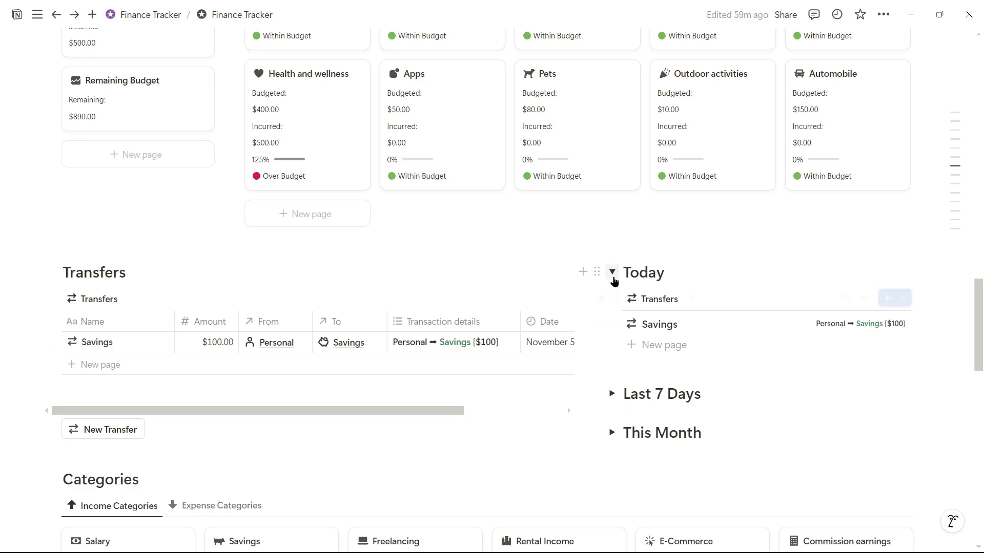
{"action": "left_click", "coordinate": [613, 275]}
{"action": "scroll", "coordinate": [614, 278], "scroll_direction": "down", "scroll_amount": 4}
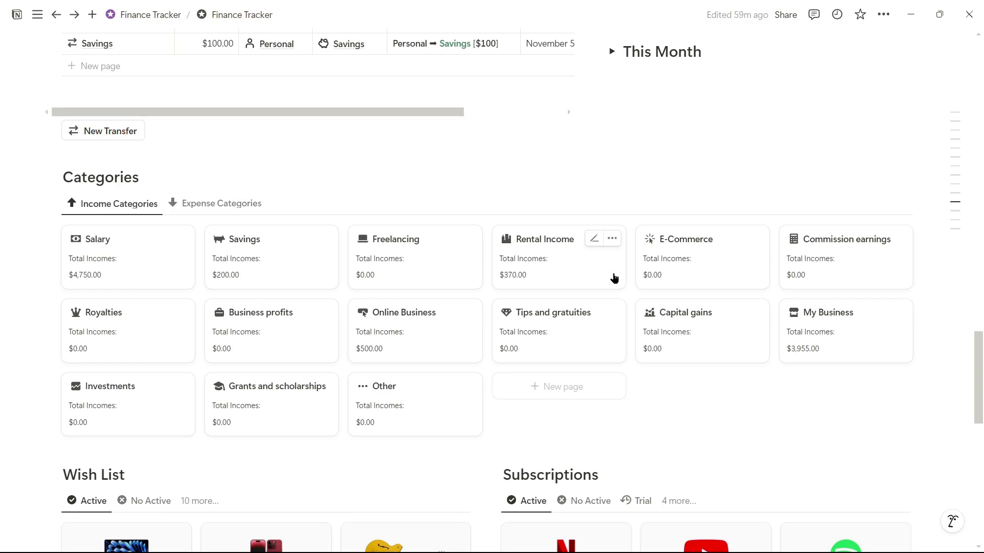
{"action": "left_click", "coordinate": [220, 205]}
{"action": "left_click", "coordinate": [118, 205]}
{"action": "scroll", "coordinate": [120, 204], "scroll_direction": "down", "scroll_amount": 3}
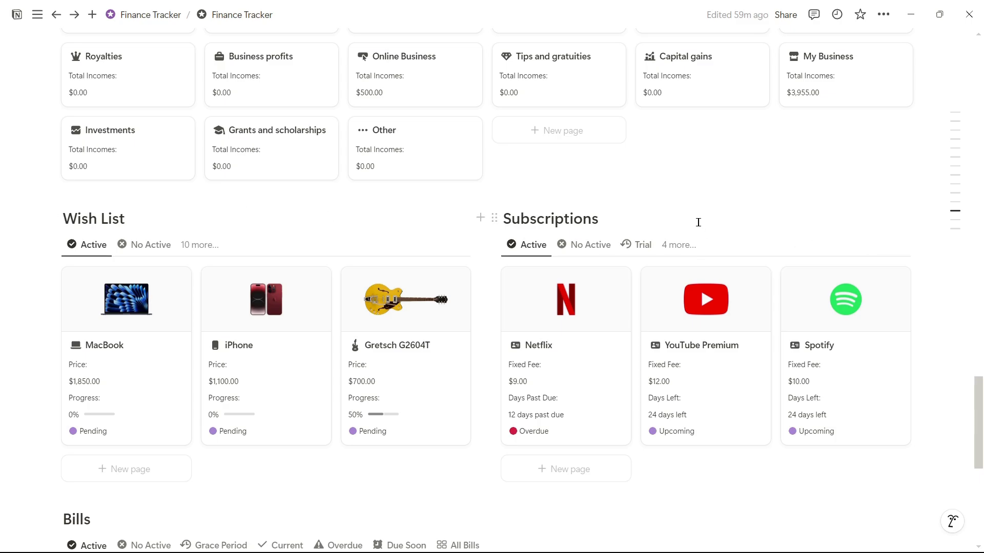
{"action": "scroll", "coordinate": [699, 222], "scroll_direction": "down", "scroll_amount": 3}
{"action": "scroll", "coordinate": [697, 222], "scroll_direction": "down", "scroll_amount": 2}
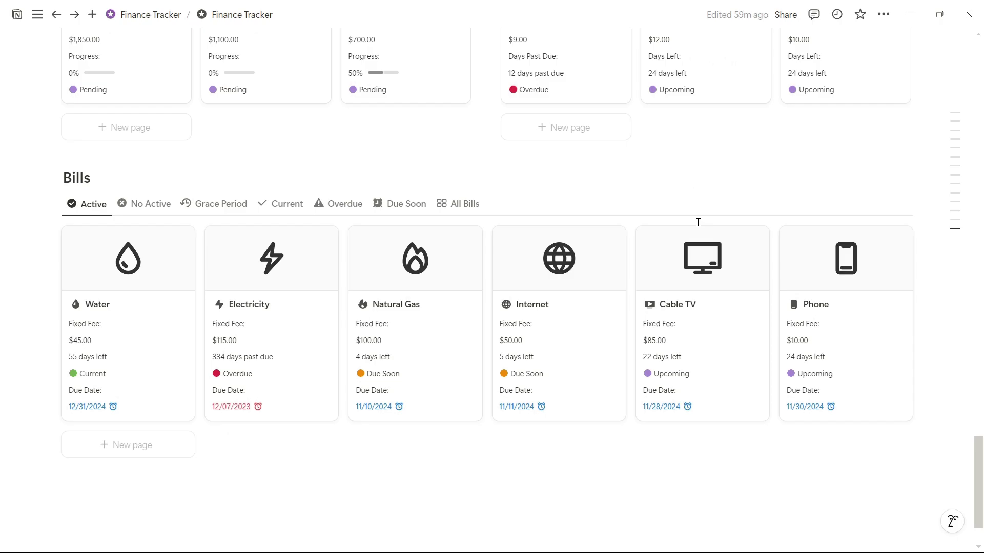
{"action": "left_click", "coordinate": [133, 205]}
{"action": "left_click", "coordinate": [222, 205]}
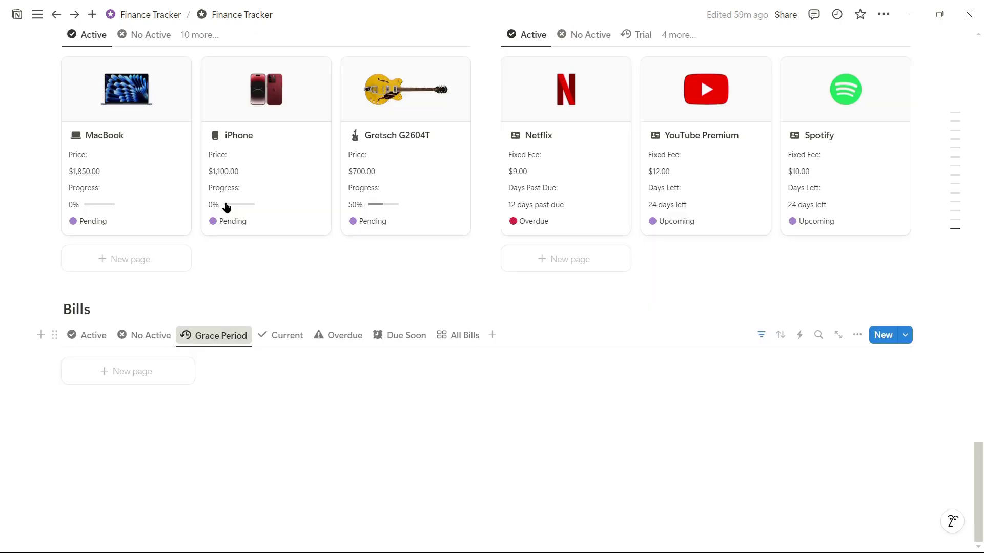
{"action": "left_click", "coordinate": [282, 335]}
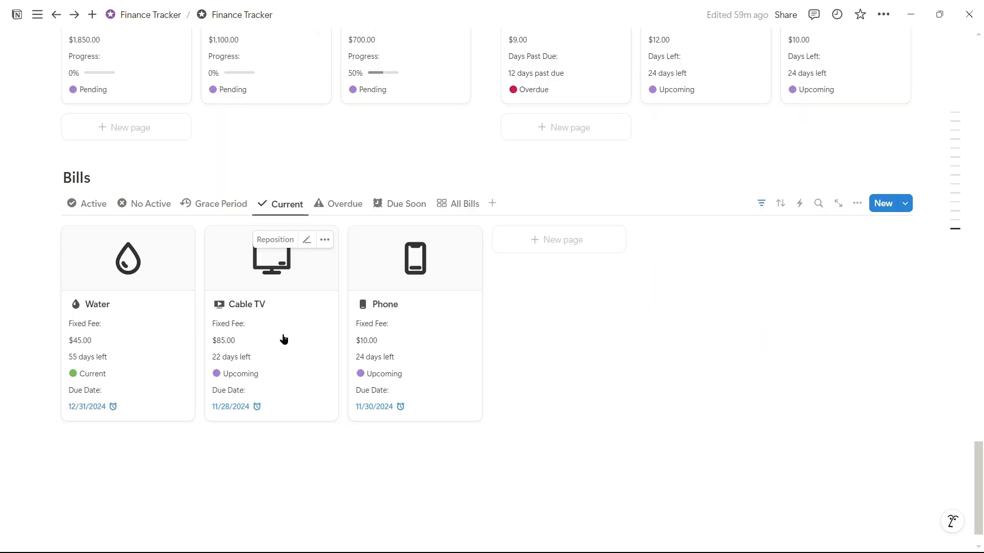
{"action": "left_click", "coordinate": [347, 204]}
{"action": "left_click", "coordinate": [395, 206]}
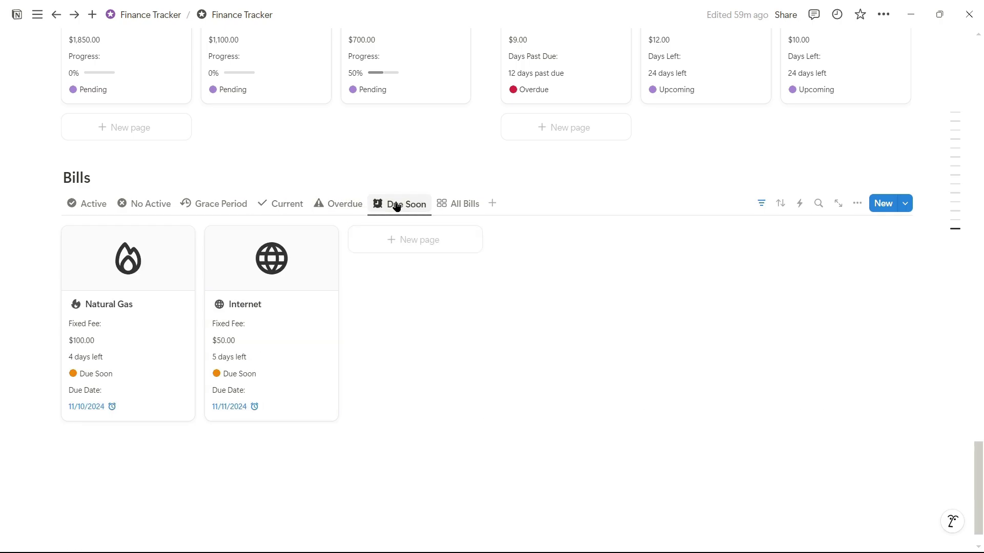
{"action": "left_click", "coordinate": [463, 206]}
{"action": "scroll", "coordinate": [461, 207], "scroll_direction": "down", "scroll_amount": 2}
{"action": "scroll", "coordinate": [83, 256], "scroll_direction": "up", "scroll_amount": 3}
{"action": "left_click", "coordinate": [85, 247]}
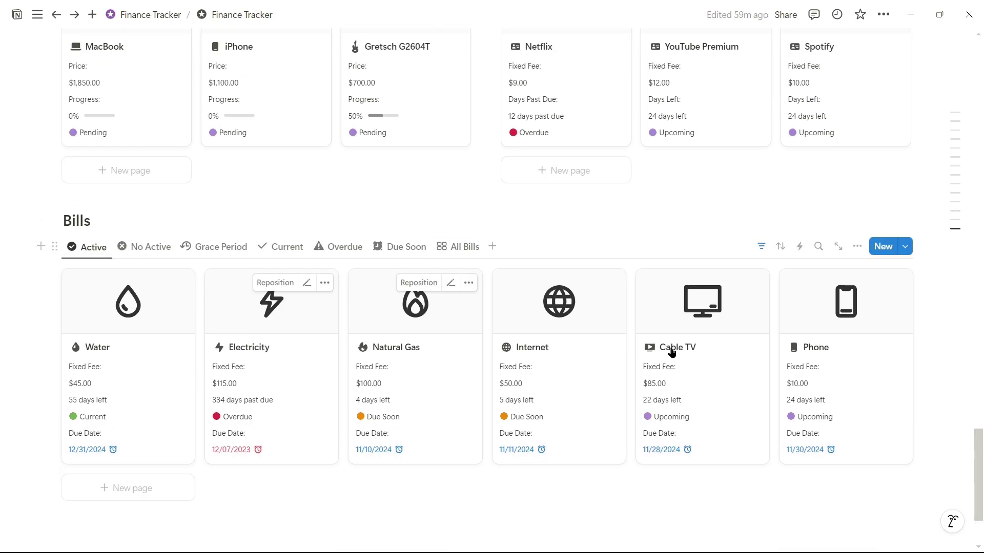
{"action": "scroll", "coordinate": [673, 353], "scroll_direction": "up", "scroll_amount": 3}
{"action": "scroll", "coordinate": [938, 387], "scroll_direction": "up", "scroll_amount": 10}
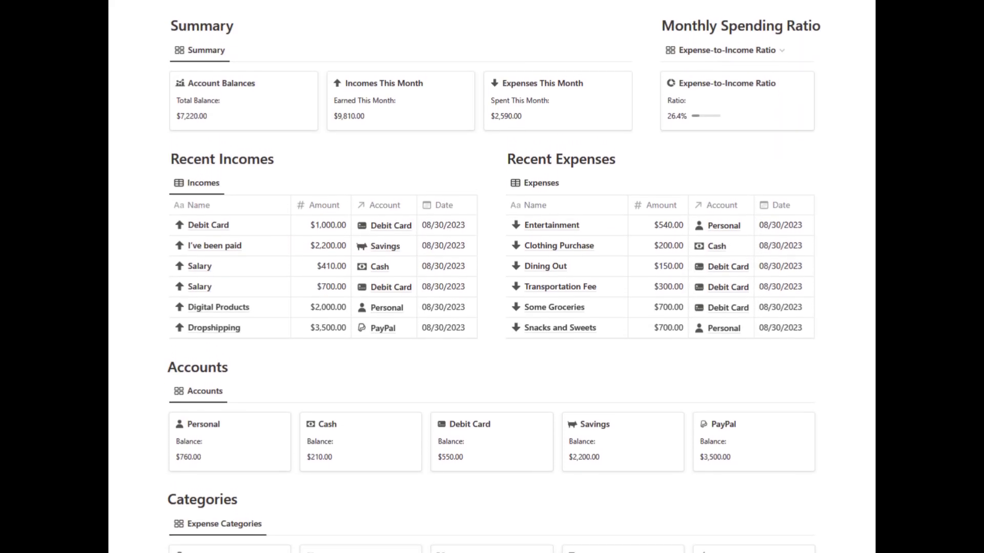